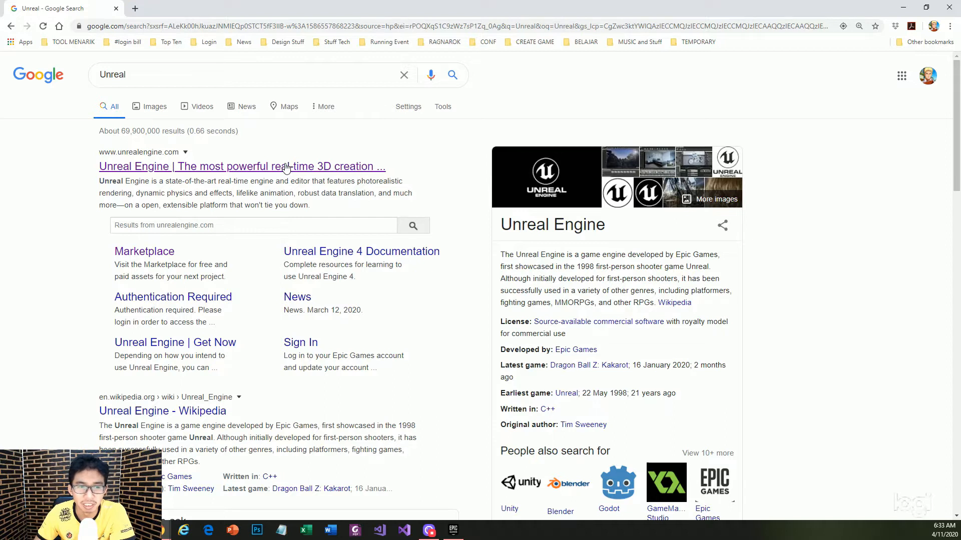
Open the official Unreal Engine website from the search results and bring up its account sign-in page
{"action": "left_click", "coordinate": [286, 167]}
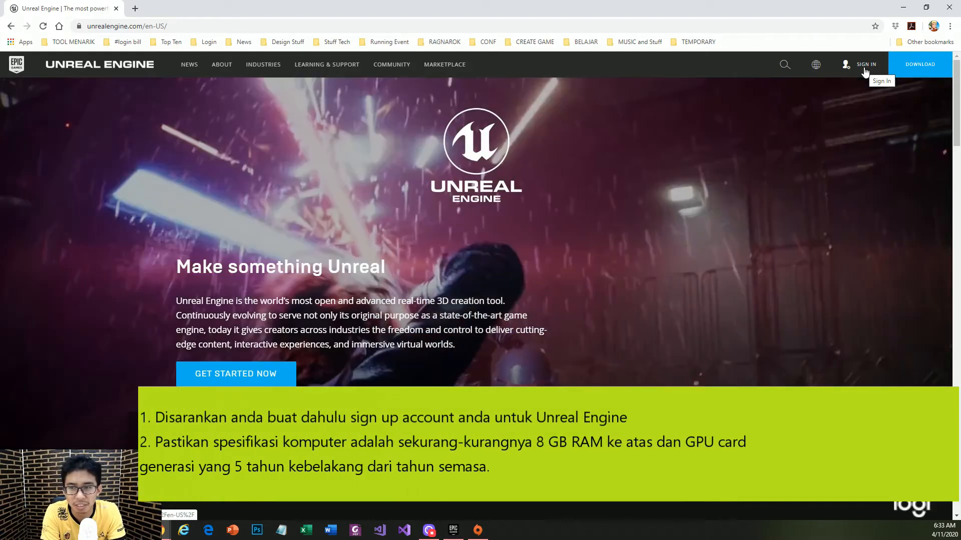
{"action": "left_click", "coordinate": [865, 72]}
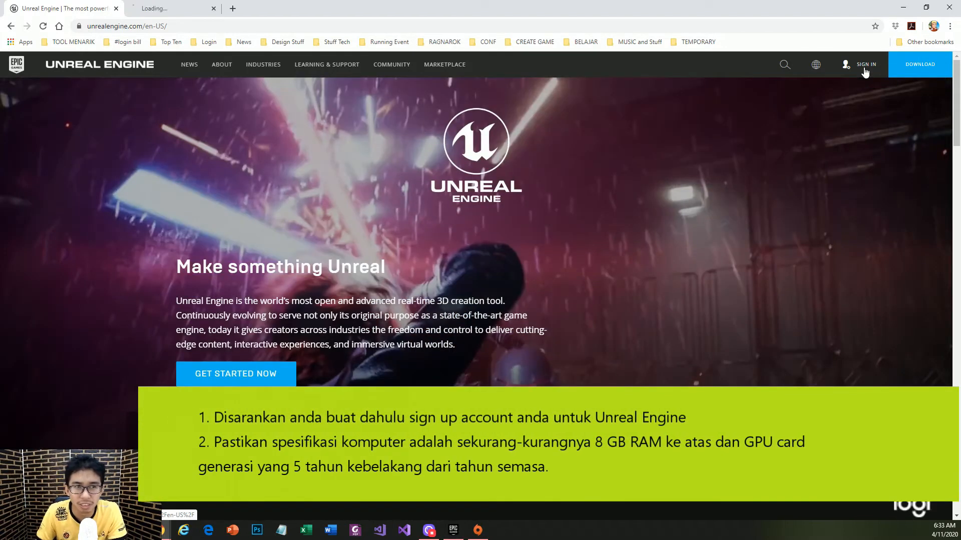
{"action": "left_click", "coordinate": [192, 5]}
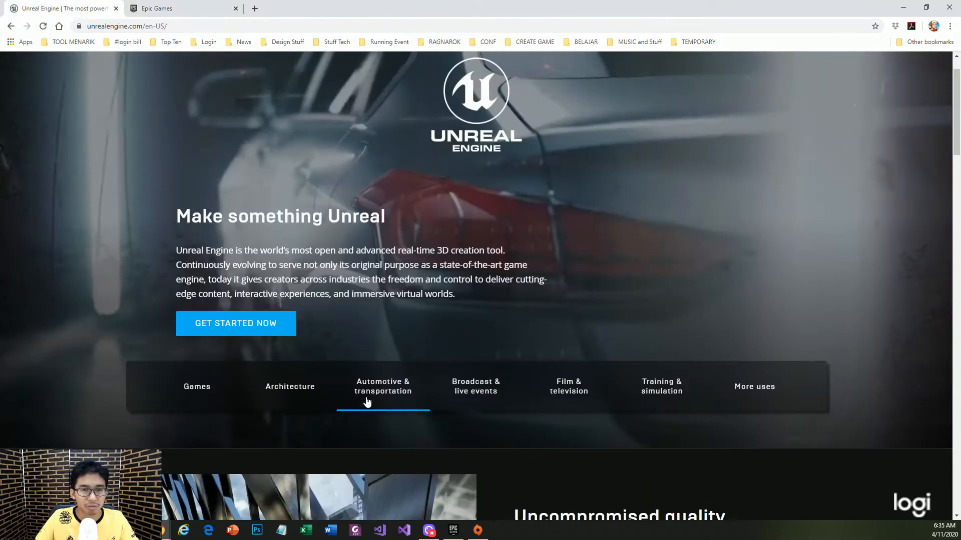
Get started with Unreal Engine from its home page and select the Creators License
{"action": "left_click", "coordinate": [249, 323]}
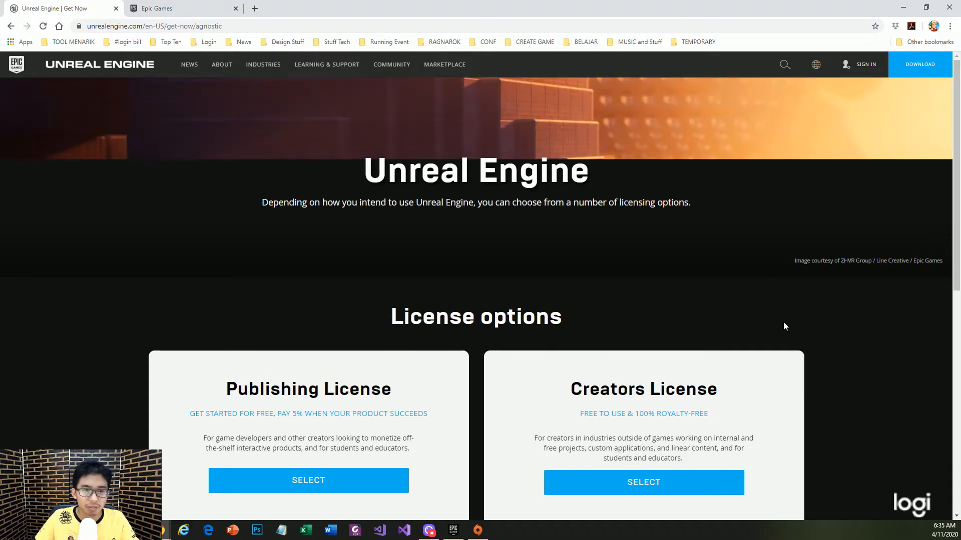
{"action": "scroll", "coordinate": [427, 254], "scroll_direction": "down", "scroll_amount": 4}
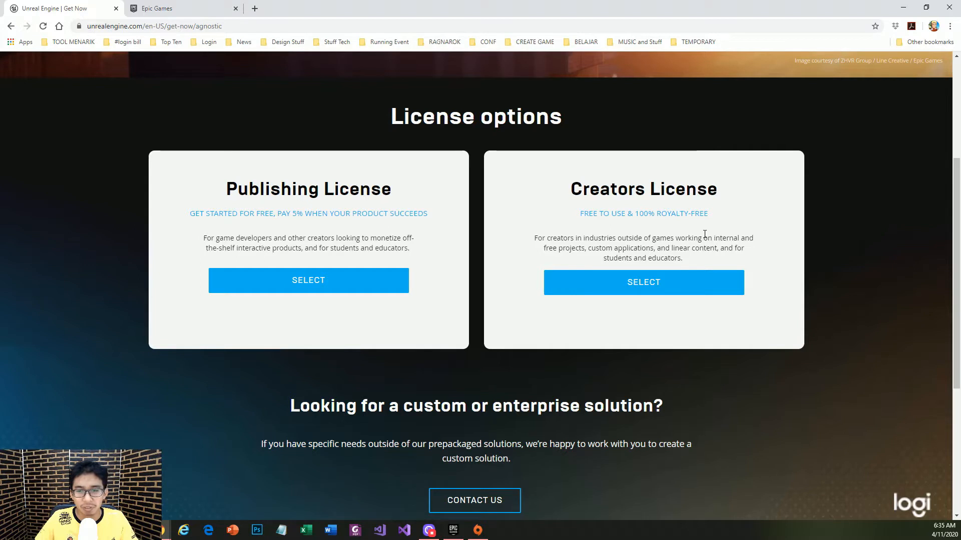
{"action": "left_click", "coordinate": [671, 280]}
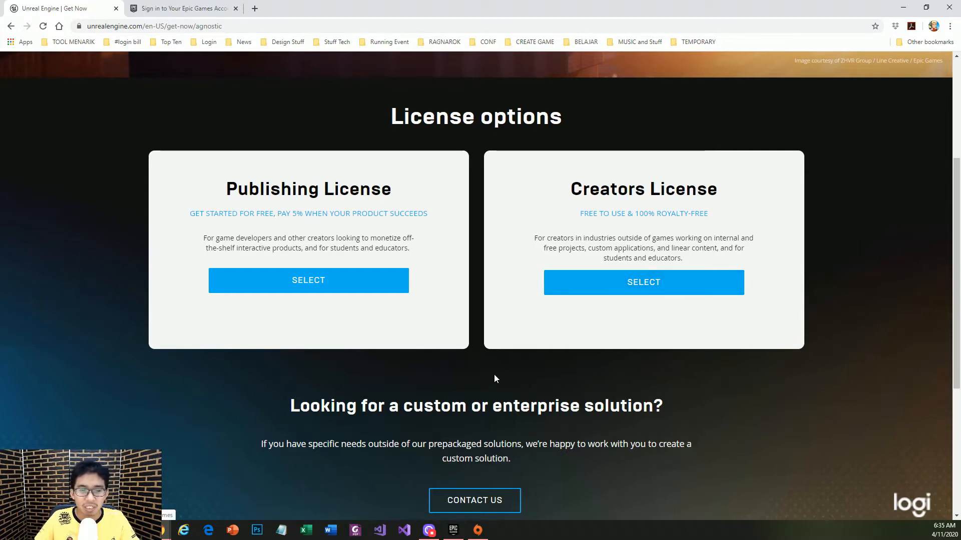
{"action": "scroll", "coordinate": [488, 385], "scroll_direction": "down", "scroll_amount": 1}
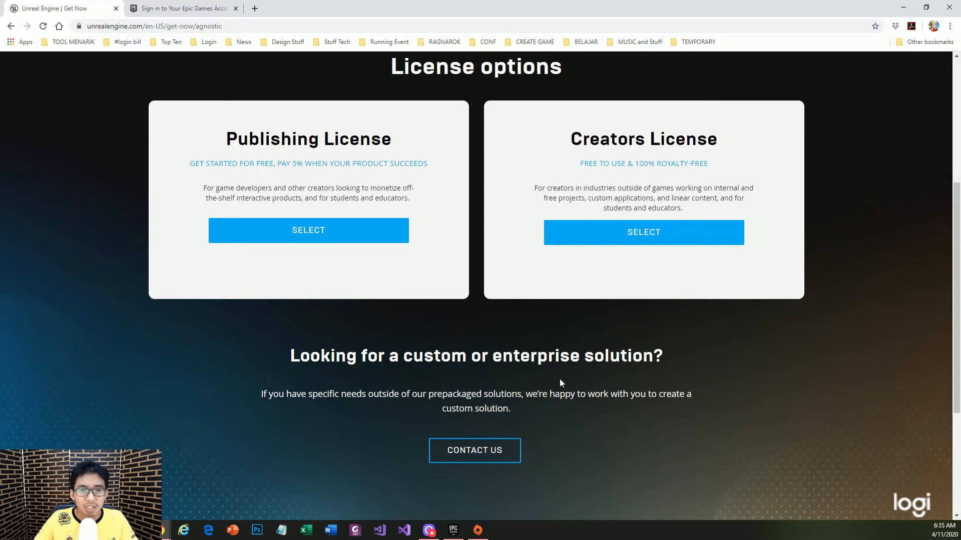
{"action": "left_click", "coordinate": [645, 227]}
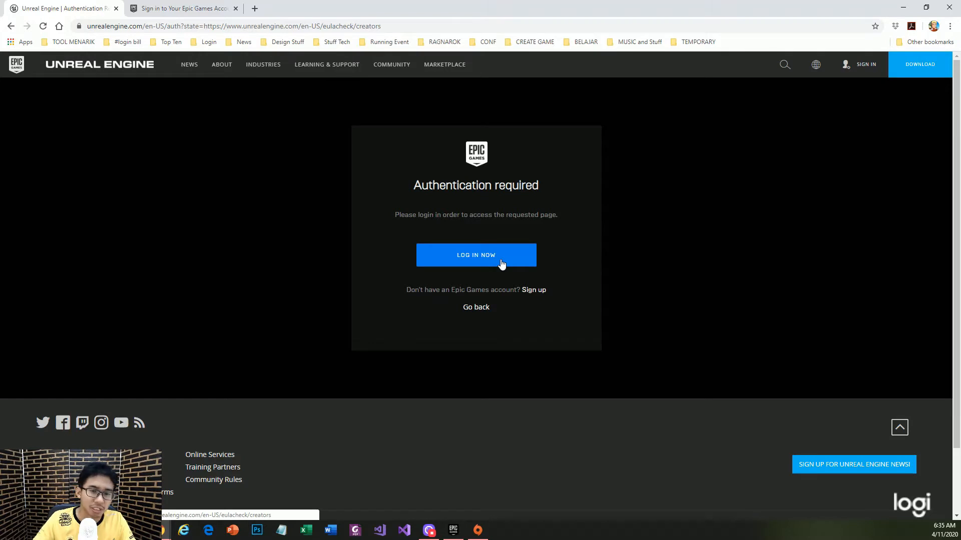
Log in to the Epic Games account with the saved e-mail and password
{"action": "left_click", "coordinate": [502, 264]}
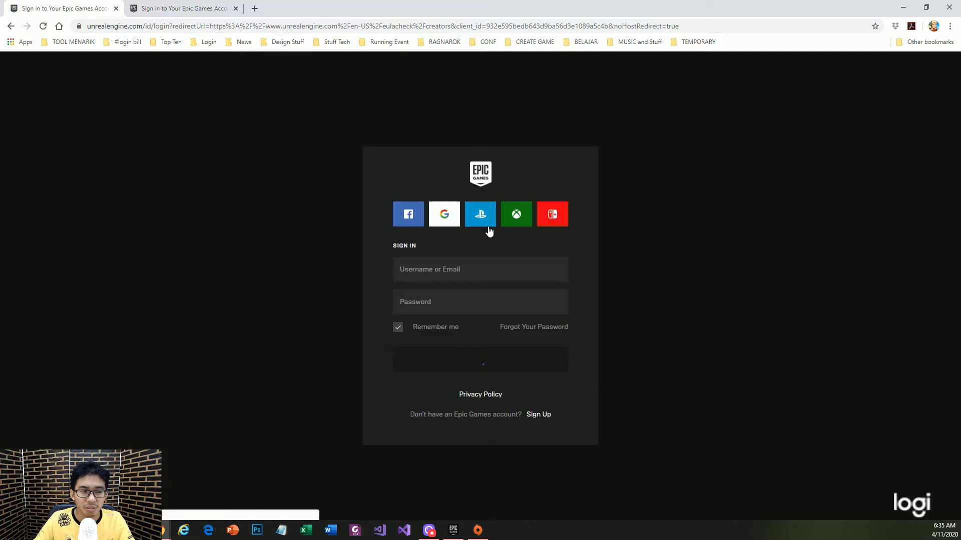
{"action": "left_click", "coordinate": [504, 266]}
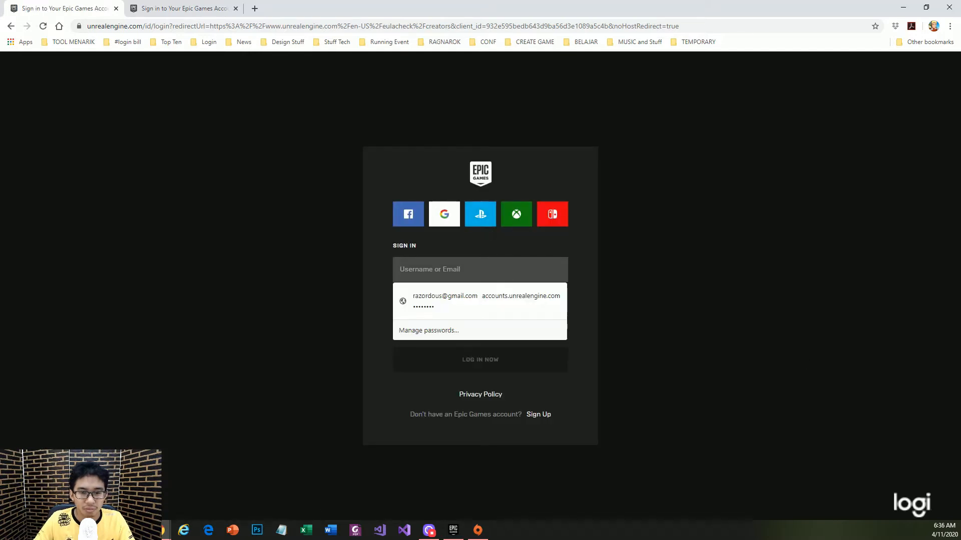
{"action": "left_click", "coordinate": [521, 311]}
{"action": "left_click", "coordinate": [495, 368]}
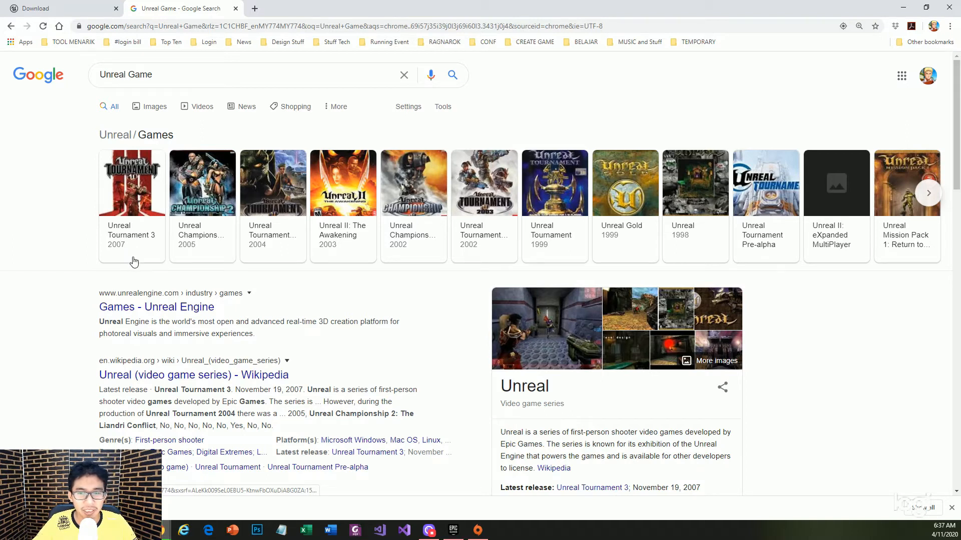
Look over the Unreal Game results, then search Google for "final fantasy 7 unreal engine"
{"action": "scroll", "coordinate": [439, 378], "scroll_direction": "down", "scroll_amount": 6}
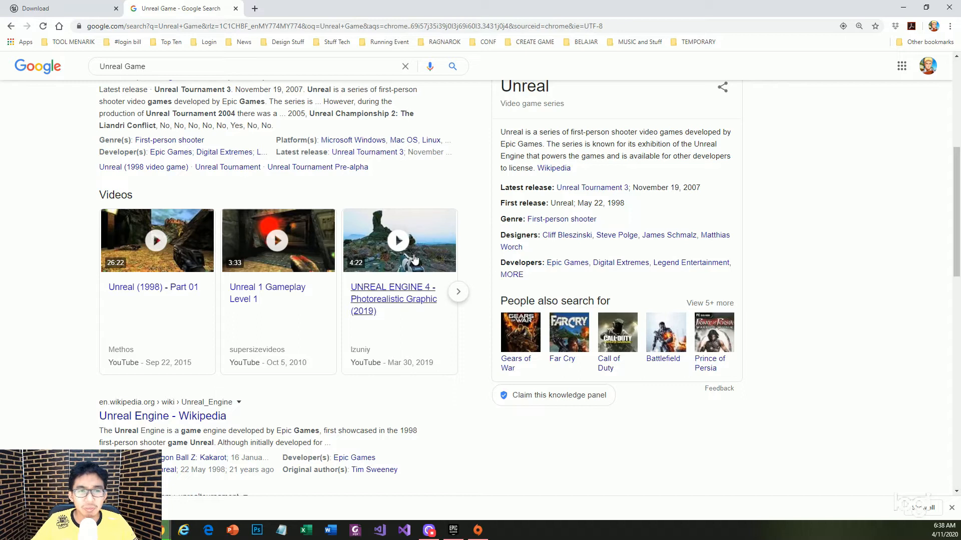
{"action": "mouse_move", "coordinate": [408, 258]}
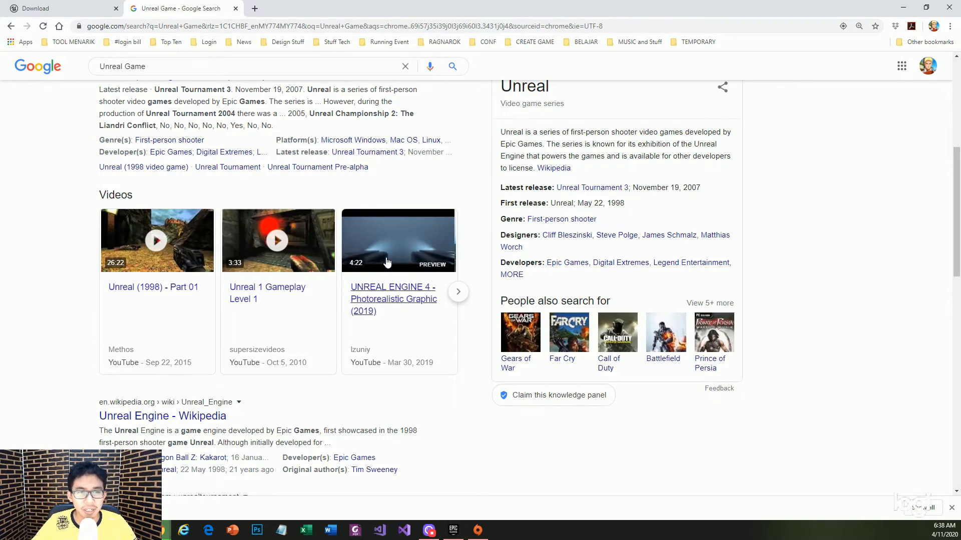
{"action": "left_click_drag", "start_coordinate": [147, 66], "coordinate": [102, 86]}
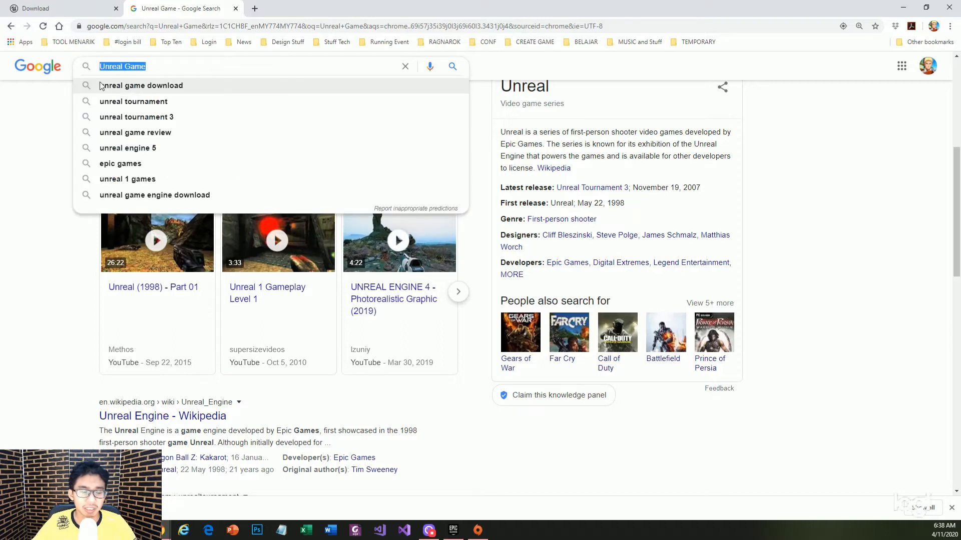
{"action": "type", "text": "Final Fantasy 7 unreal"}
{"action": "key", "text": "Down"}
{"action": "key", "text": "Return"}
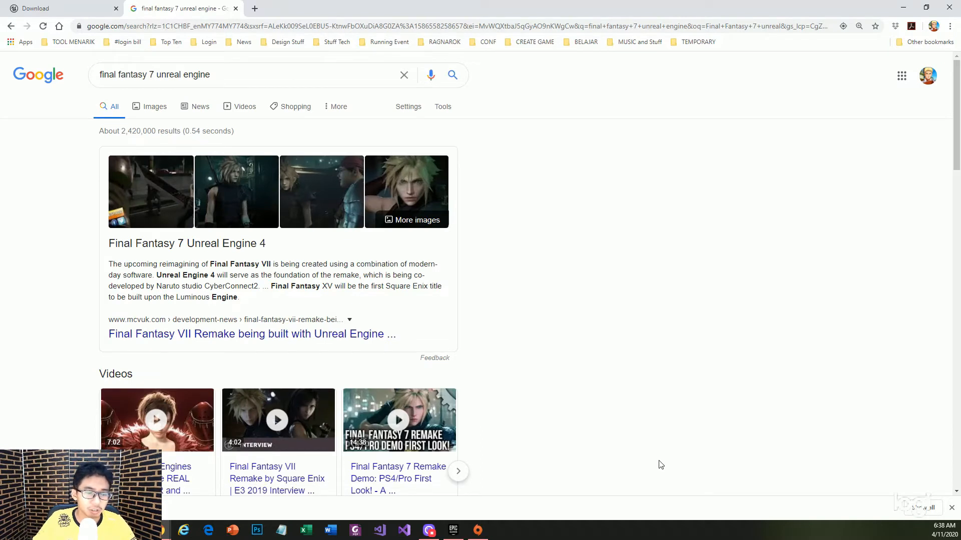
Read the featured summary about Final Fantasy VII being created with Unreal Engine 4
{"action": "left_click_drag", "start_coordinate": [158, 269], "coordinate": [230, 270]}
{"action": "left_click", "coordinate": [232, 272]}
{"action": "left_click_drag", "start_coordinate": [161, 277], "coordinate": [261, 287]}
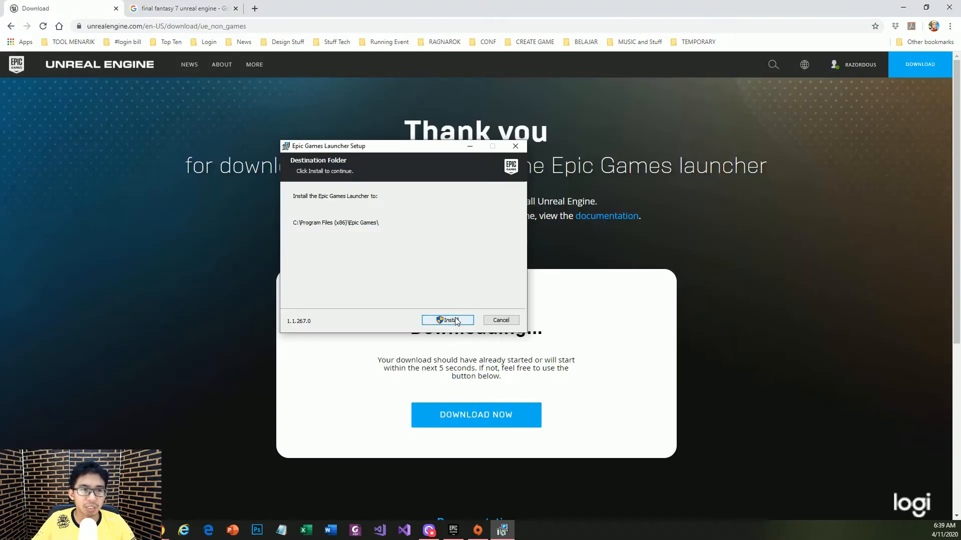
Cancel the Epic Games Launcher setup and switch to the Epic Games Launcher
{"action": "left_click", "coordinate": [491, 323]}
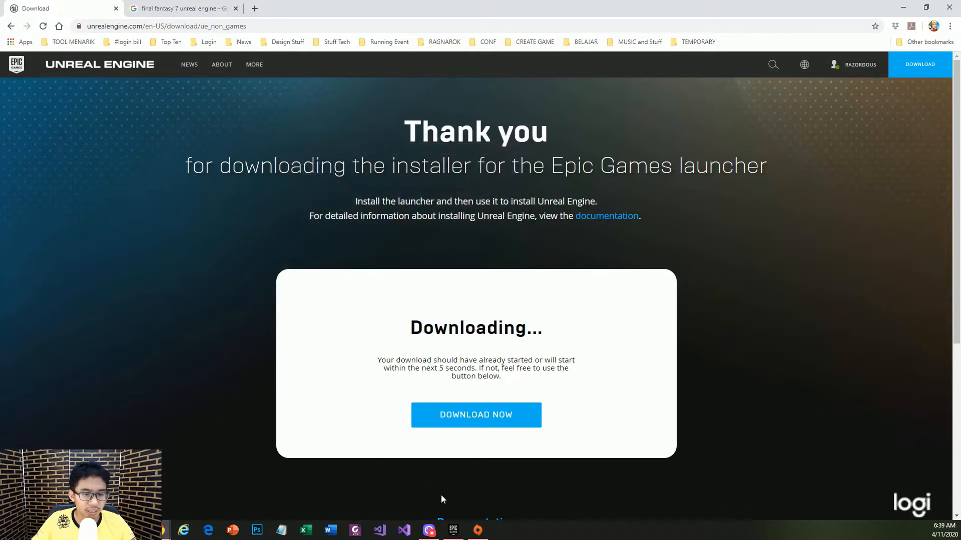
{"action": "left_click", "coordinate": [453, 530]}
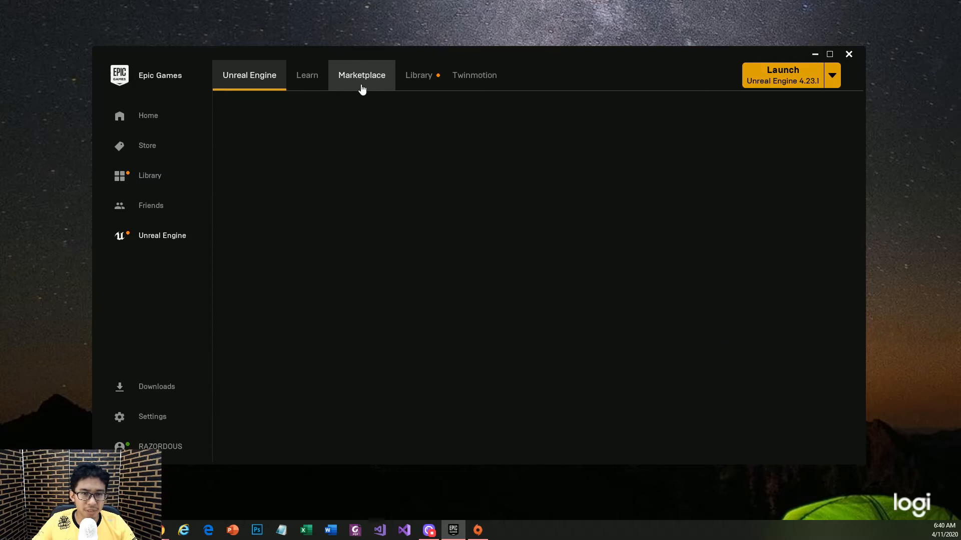
Open the Unreal Engine library and add a slot for installing another engine version
{"action": "left_click", "coordinate": [428, 84]}
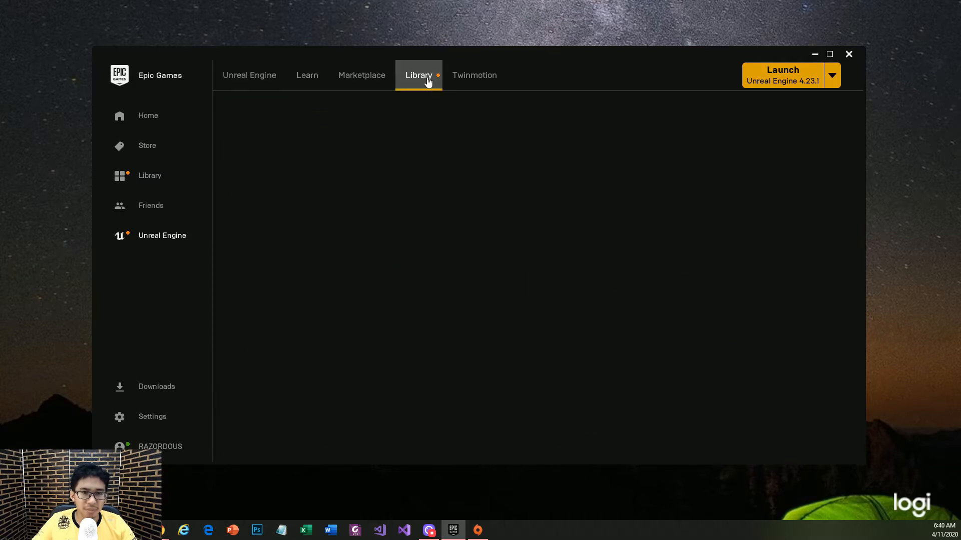
{"action": "left_click", "coordinate": [456, 81]}
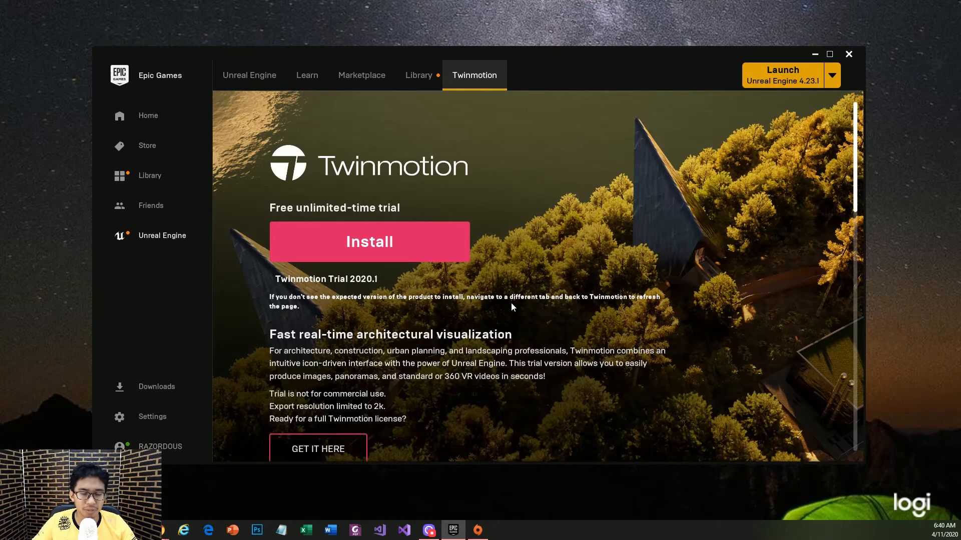
{"action": "left_click", "coordinate": [426, 80]}
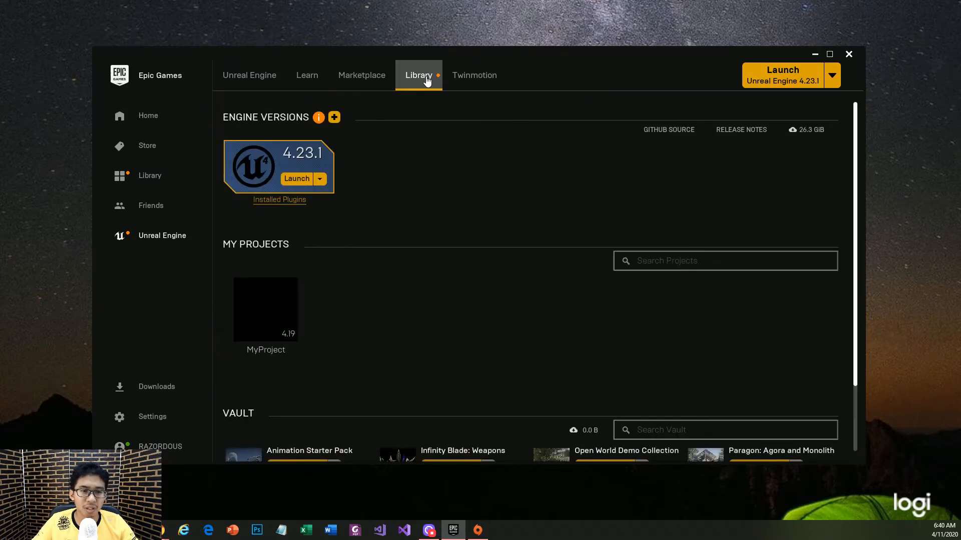
{"action": "mouse_move", "coordinate": [316, 122]}
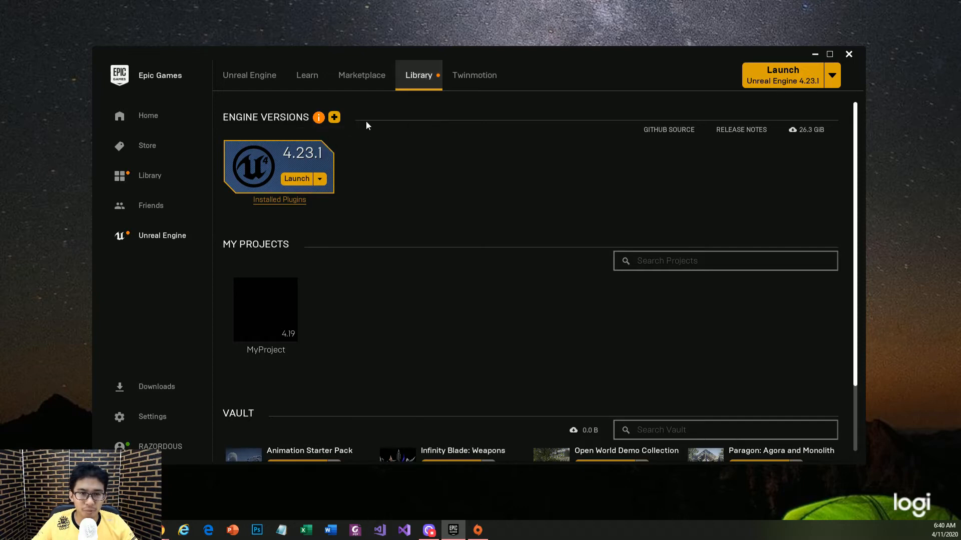
{"action": "left_click", "coordinate": [334, 117]}
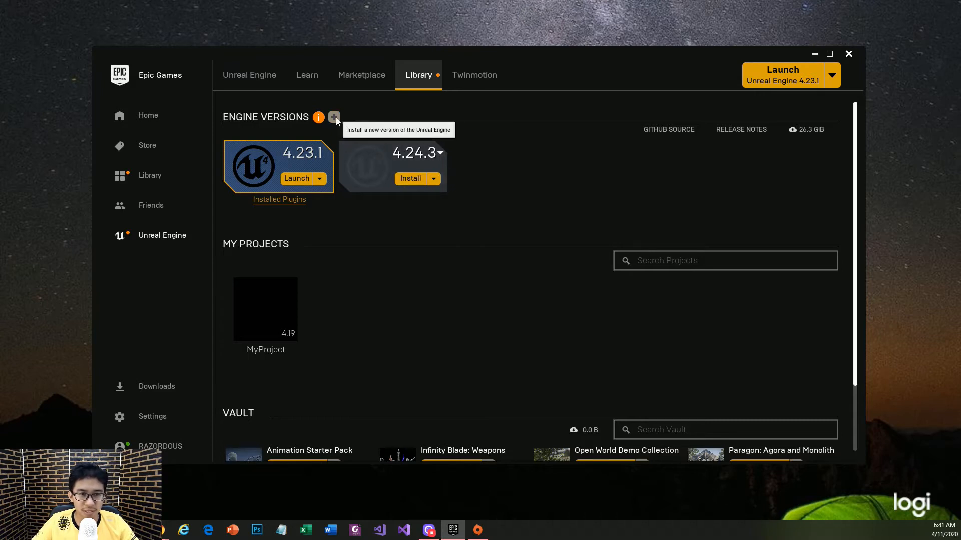
Open the Marketplace and browse its free products
{"action": "left_click", "coordinate": [351, 78]}
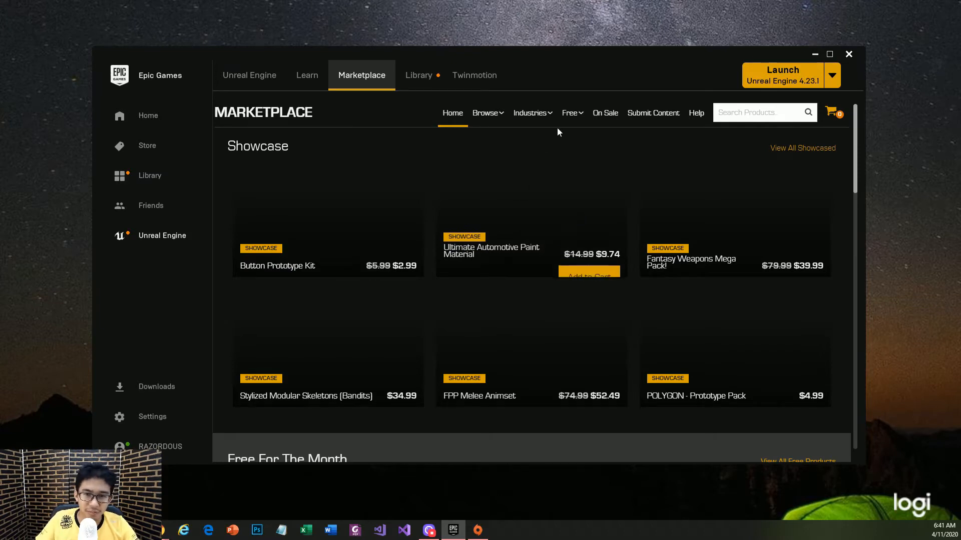
{"action": "left_click", "coordinate": [571, 118]}
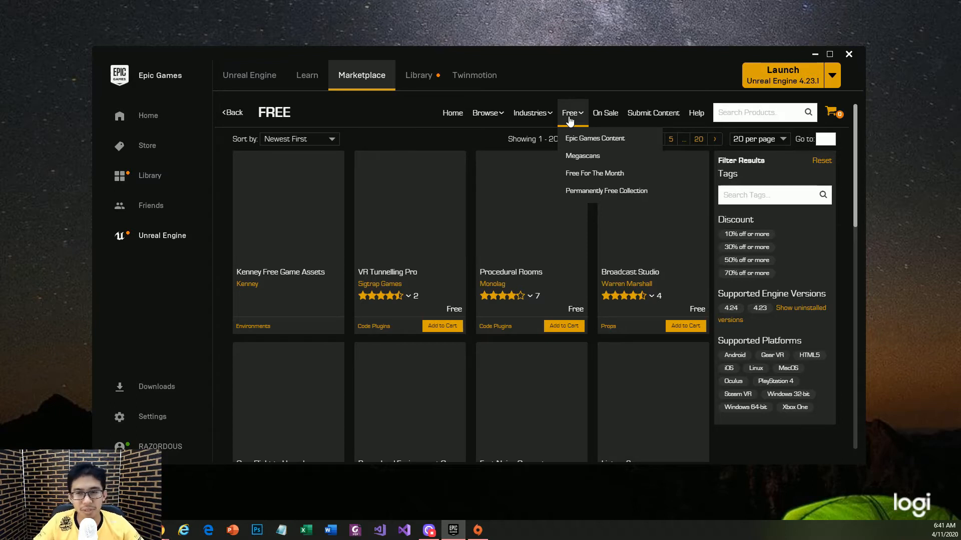
{"action": "scroll", "coordinate": [452, 220], "scroll_direction": "down", "scroll_amount": 2}
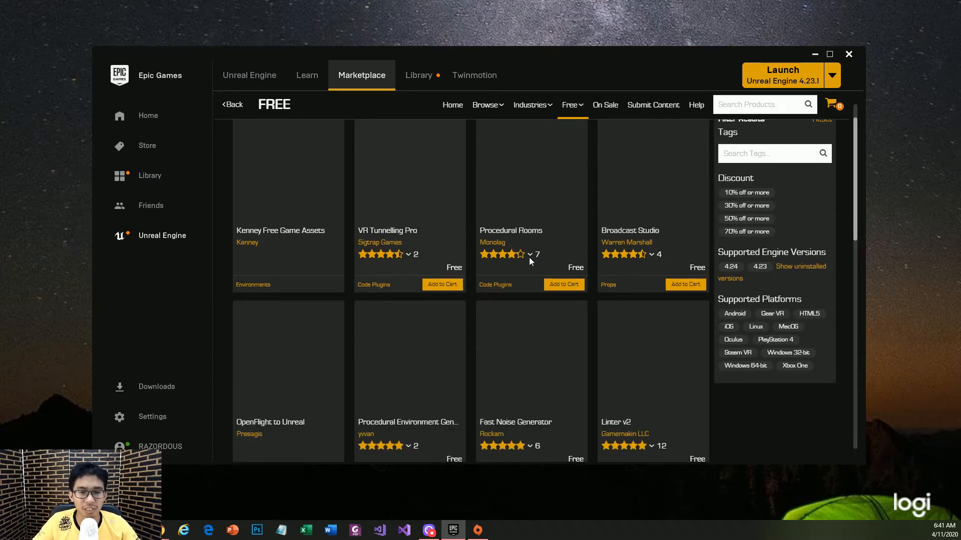
{"action": "scroll", "coordinate": [447, 364], "scroll_direction": "down", "scroll_amount": 5}
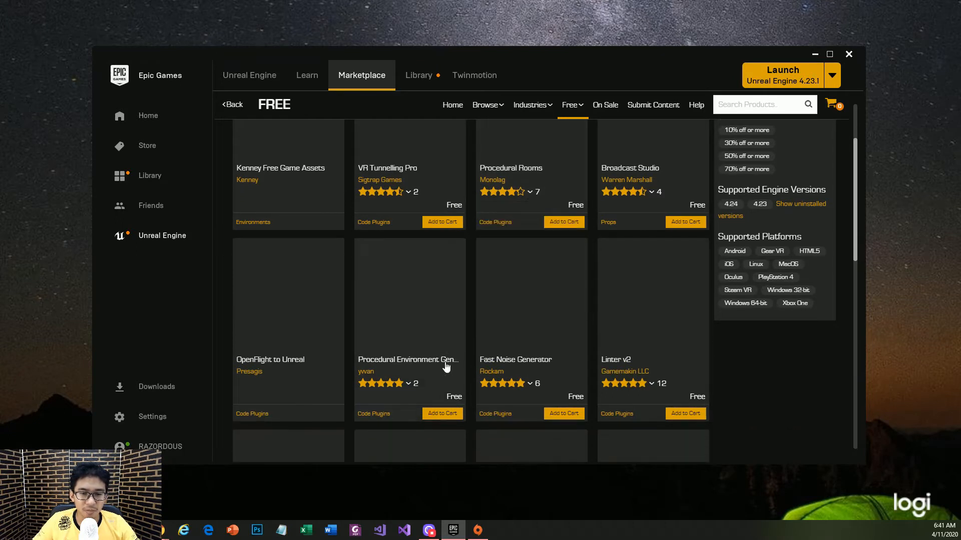
{"action": "scroll", "coordinate": [446, 366], "scroll_direction": "down", "scroll_amount": 1}
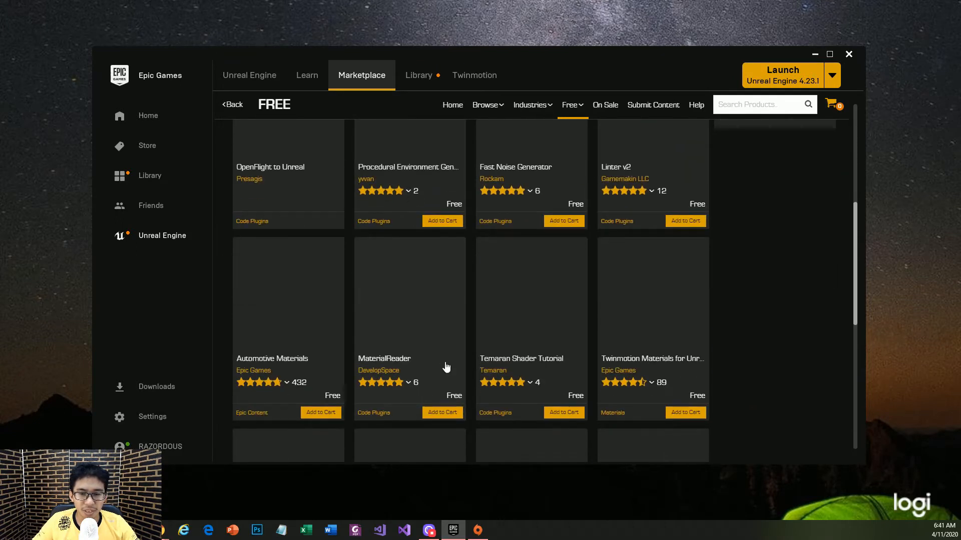
{"action": "left_click_drag", "start_coordinate": [857, 315], "coordinate": [864, 145]}
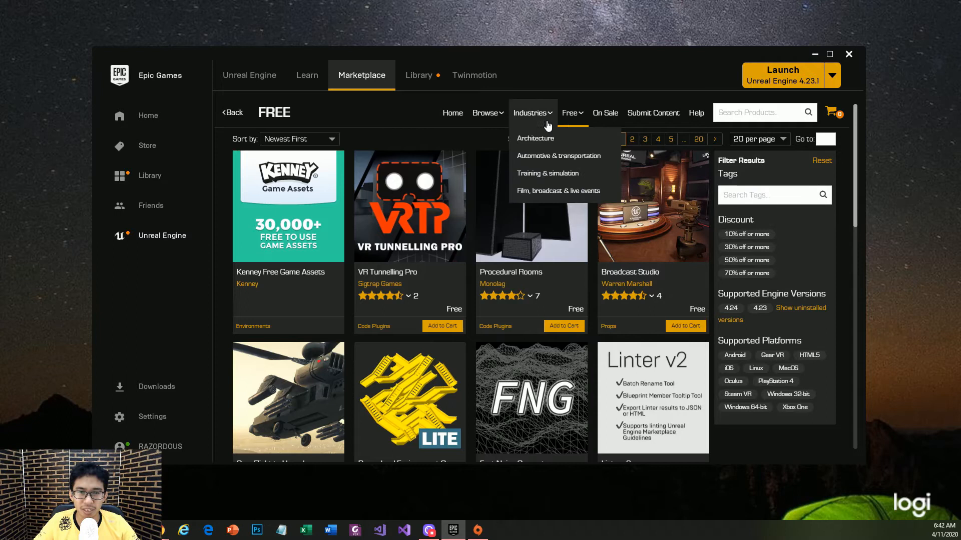
Open the free Epic Games Content collection and look through its assets down to the Infinity Blade packs
{"action": "mouse_move", "coordinate": [572, 116]}
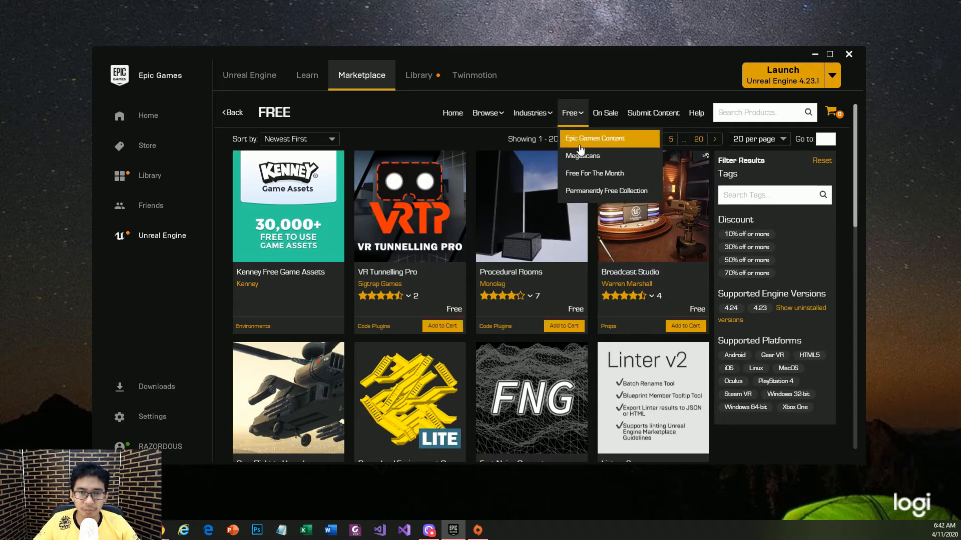
{"action": "left_click", "coordinate": [579, 145]}
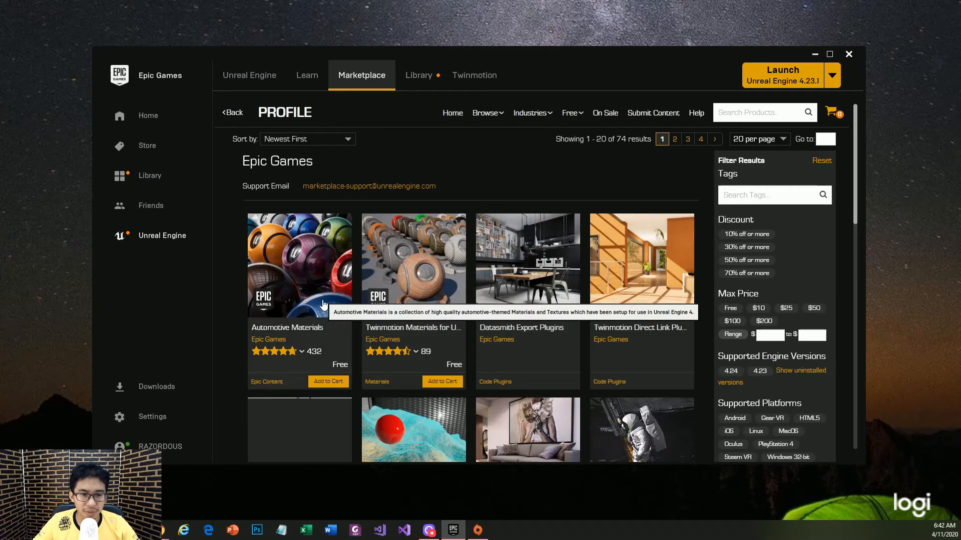
{"action": "scroll", "coordinate": [323, 305], "scroll_direction": "down", "scroll_amount": 2}
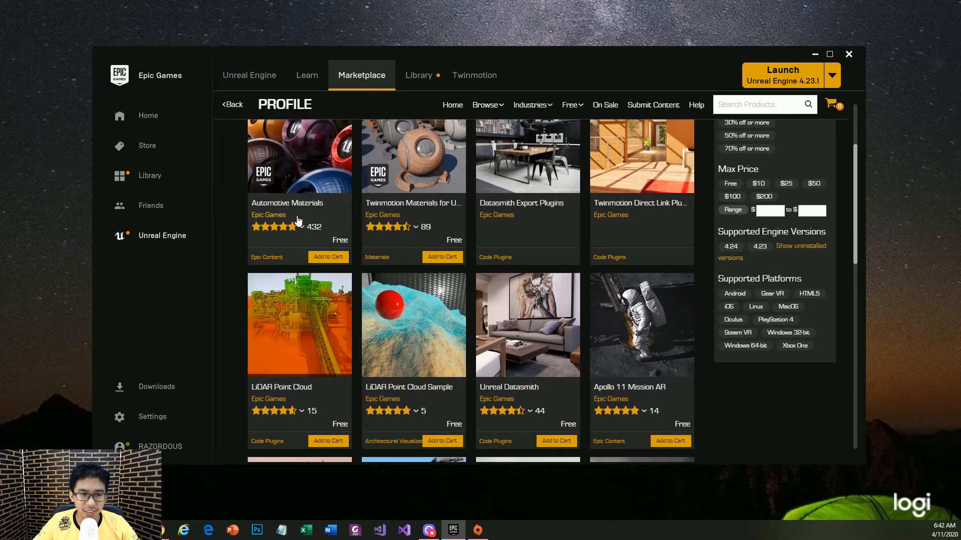
{"action": "scroll", "coordinate": [305, 200], "scroll_direction": "down", "scroll_amount": 1}
{"action": "scroll", "coordinate": [304, 200], "scroll_direction": "down", "scroll_amount": 3}
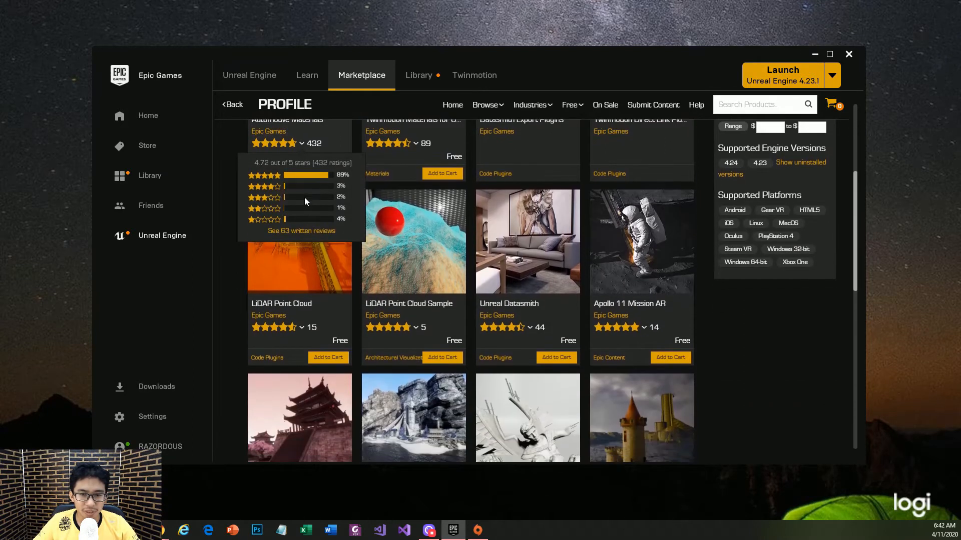
{"action": "scroll", "coordinate": [305, 201], "scroll_direction": "down", "scroll_amount": 3}
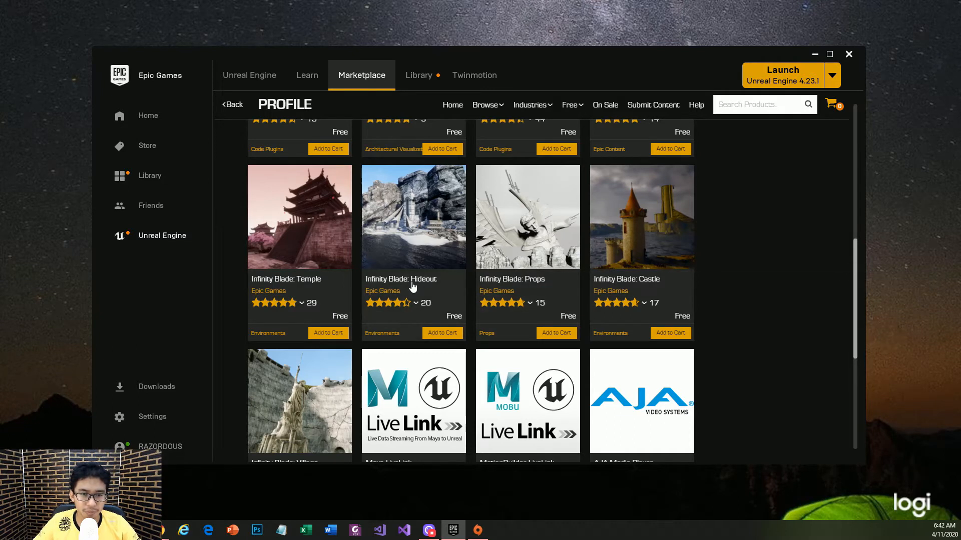
{"action": "scroll", "coordinate": [412, 271], "scroll_direction": "down", "scroll_amount": 1}
{"action": "mouse_move", "coordinate": [415, 254]}
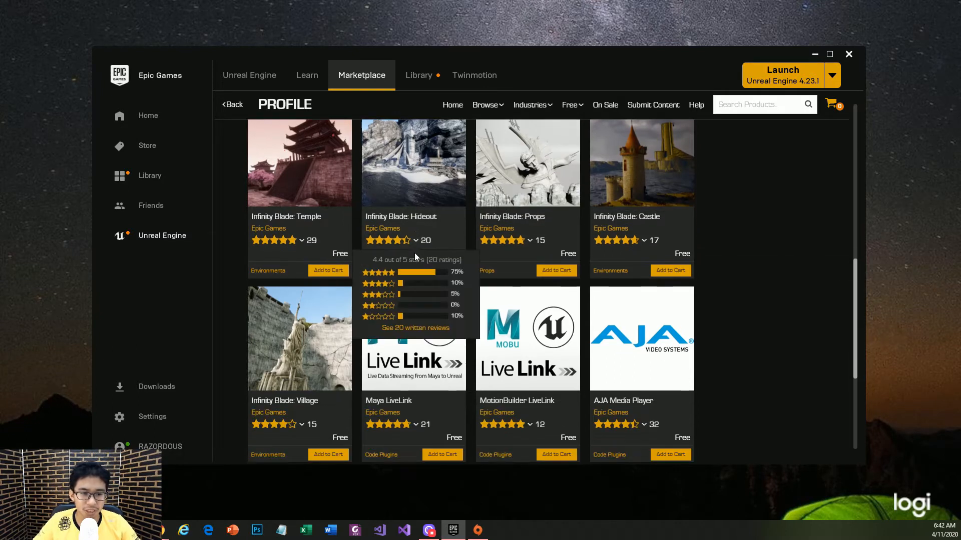
Look through the rest of the free Epic Games Content page, including the Live Link plugins and Paragon characters
{"action": "scroll", "coordinate": [411, 255], "scroll_direction": "down", "scroll_amount": 3}
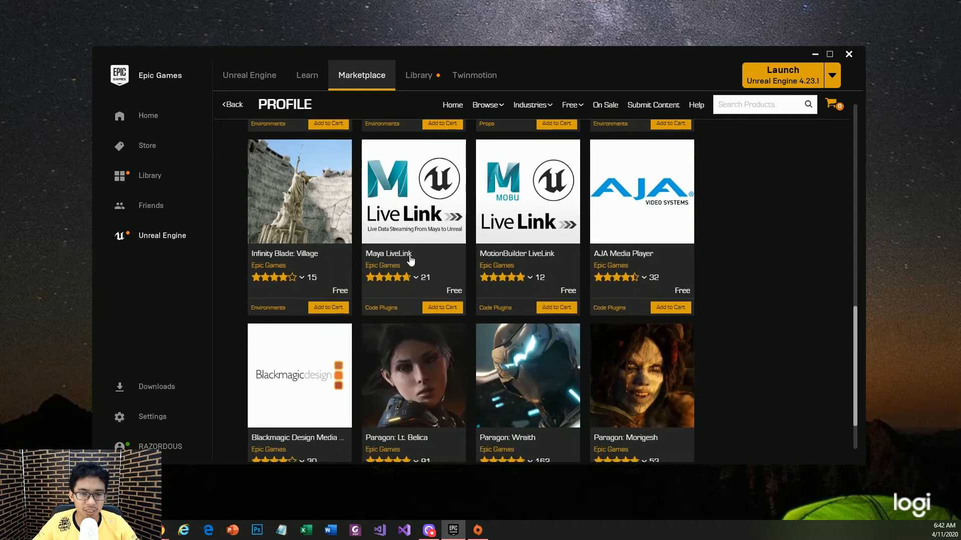
{"action": "scroll", "coordinate": [410, 259], "scroll_direction": "down", "scroll_amount": 1}
{"action": "scroll", "coordinate": [410, 258], "scroll_direction": "down", "scroll_amount": 1}
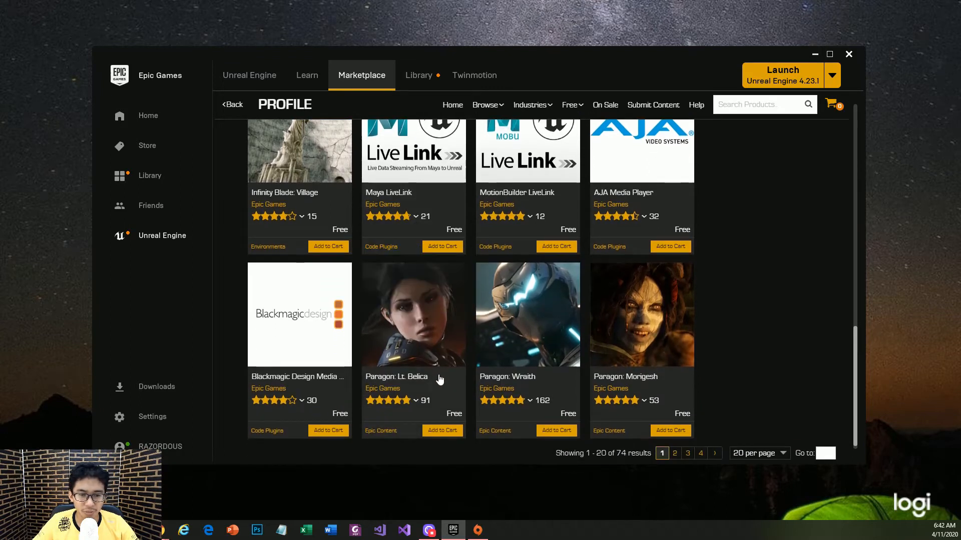
{"action": "scroll", "coordinate": [432, 378], "scroll_direction": "up", "scroll_amount": 8}
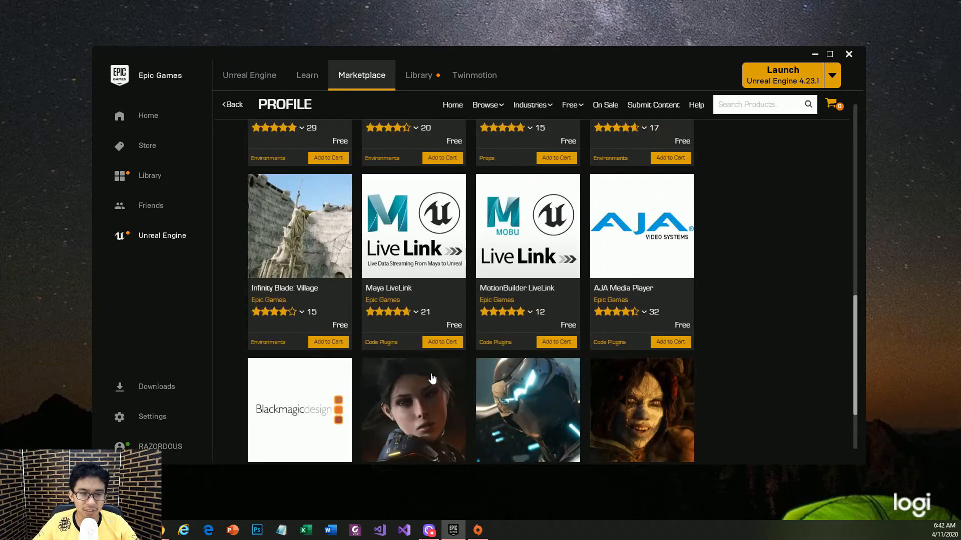
{"action": "scroll", "coordinate": [428, 371], "scroll_direction": "up", "scroll_amount": 7}
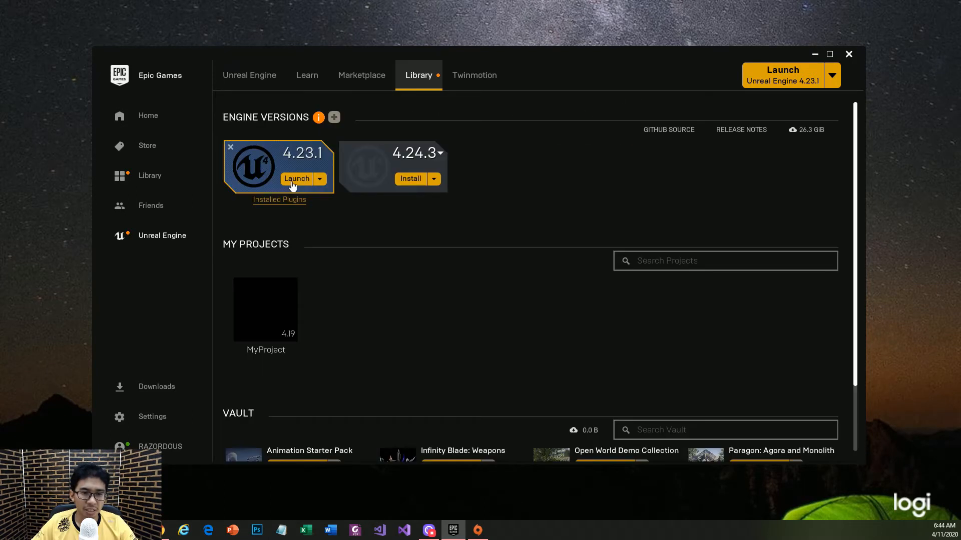
Launch Unreal Engine 4.23.1 from the engine versions and allow UE4Editor through the Windows Defender Firewall on public networks
{"action": "left_click", "coordinate": [293, 185]}
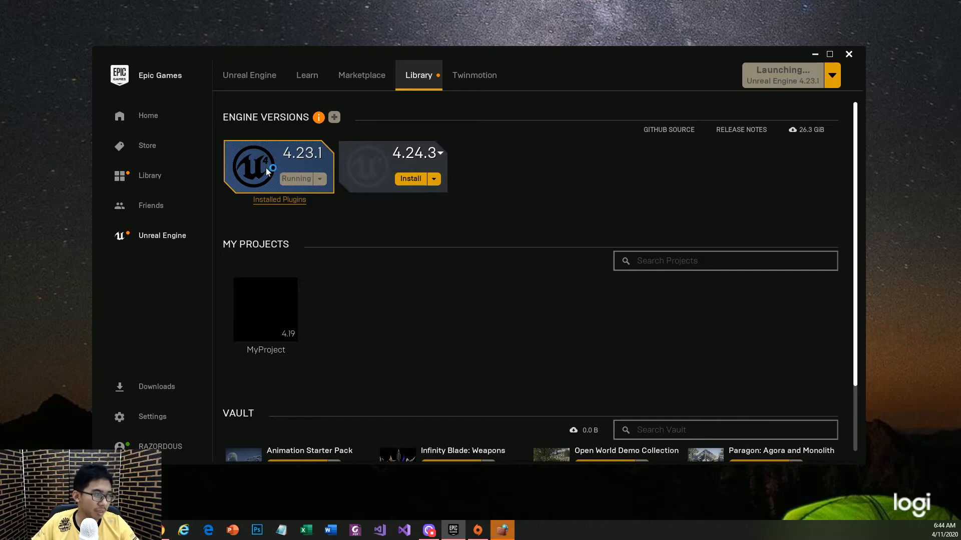
{"action": "left_click", "coordinate": [594, 264]}
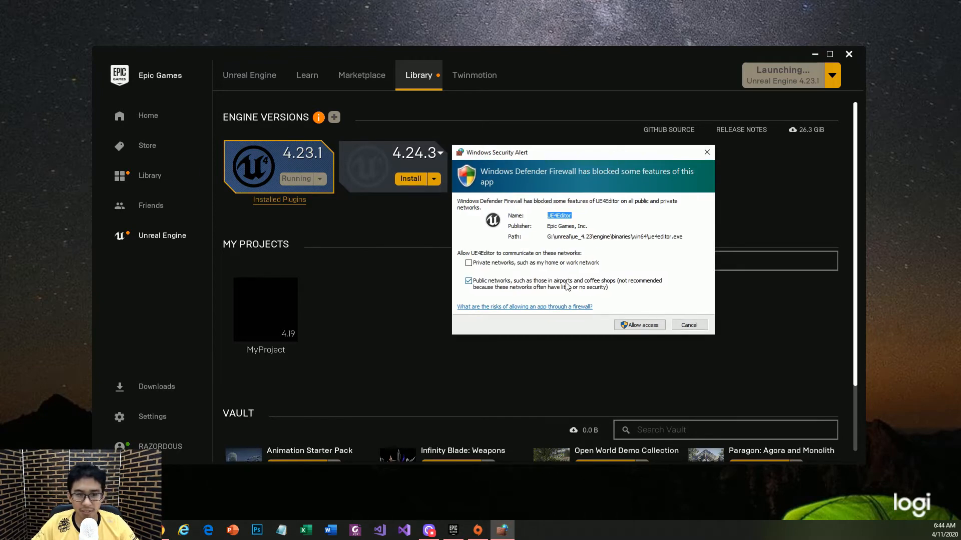
{"action": "left_click", "coordinate": [641, 325]}
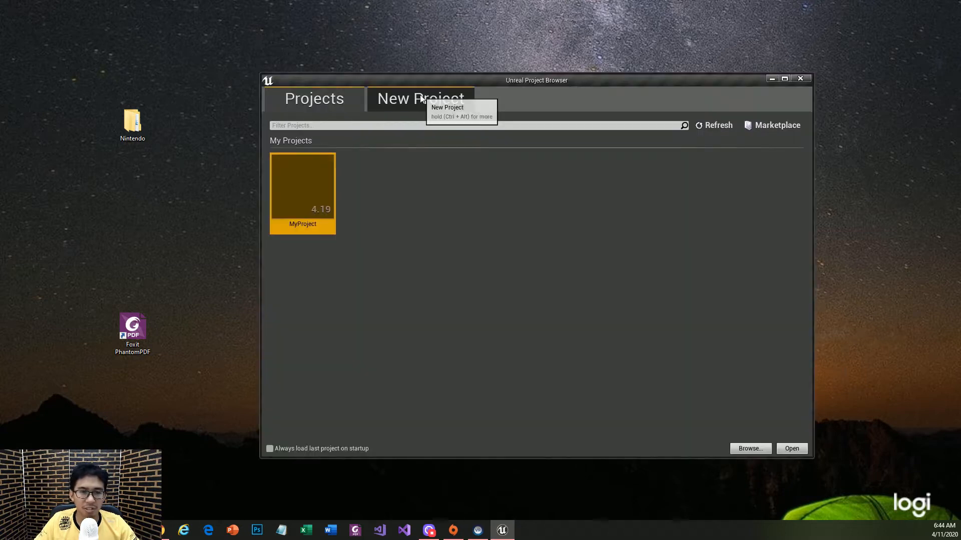
Start a new project, look at the C++ templates, and return to the Blueprint templates
{"action": "left_click", "coordinate": [407, 104]}
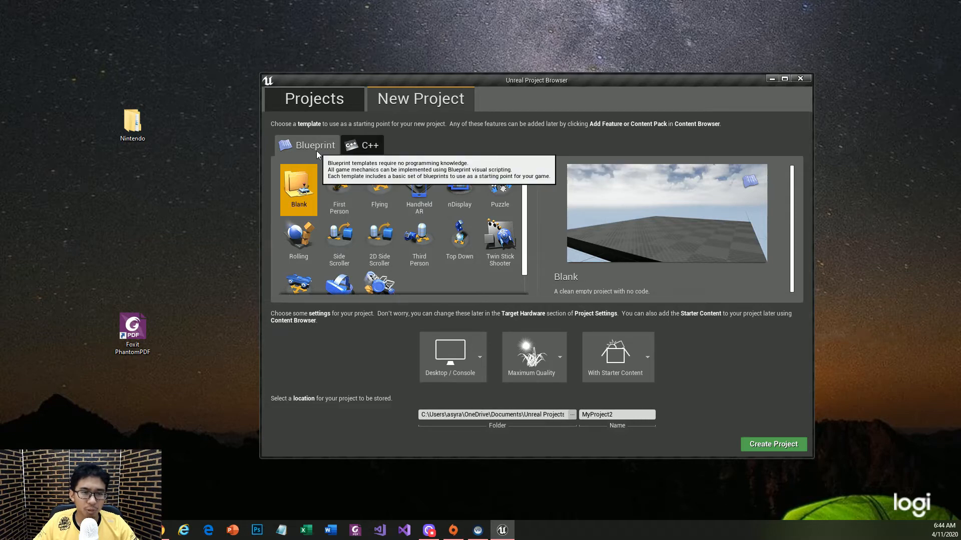
{"action": "left_click", "coordinate": [360, 145]}
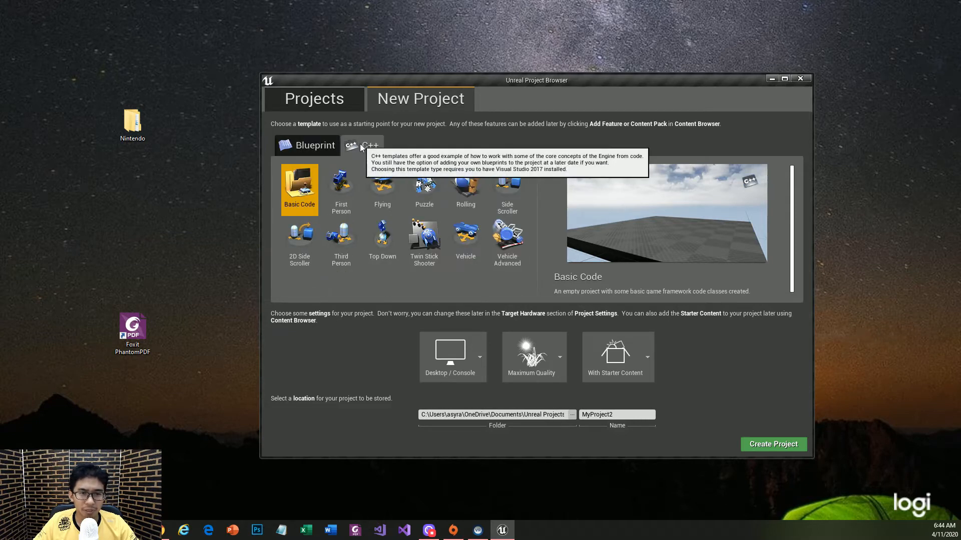
{"action": "left_click", "coordinate": [311, 146]}
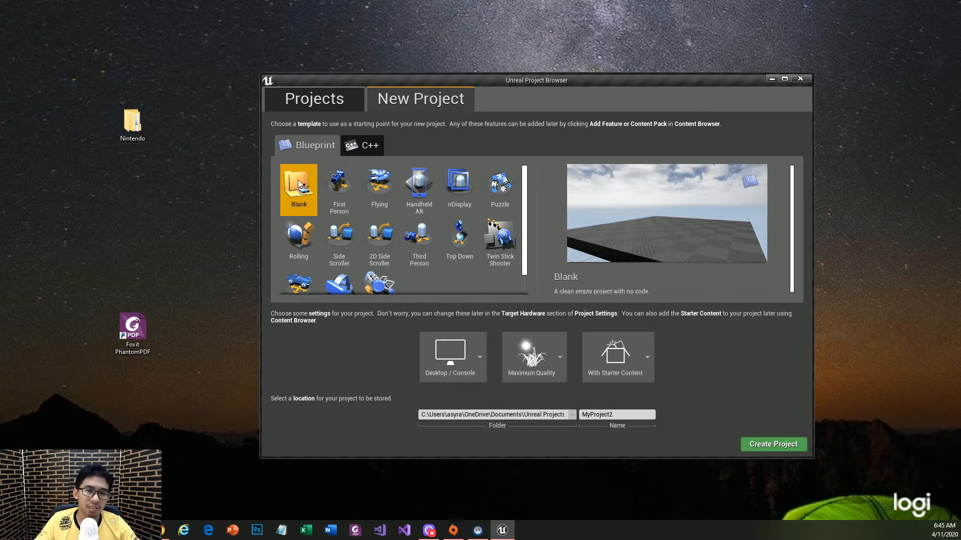
{"action": "scroll", "coordinate": [333, 185], "scroll_direction": "down", "scroll_amount": 1}
{"action": "scroll", "coordinate": [339, 192], "scroll_direction": "up", "scroll_amount": 1}
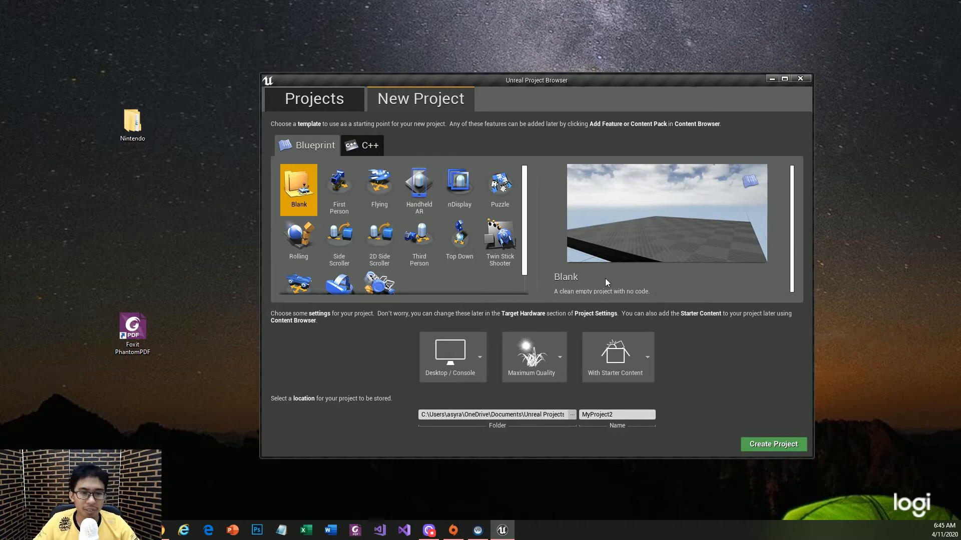
Preview the Blueprint templates First Person, Blank, Flying, Handheld AR, nDisplay and Puzzle
{"action": "left_click", "coordinate": [334, 212]}
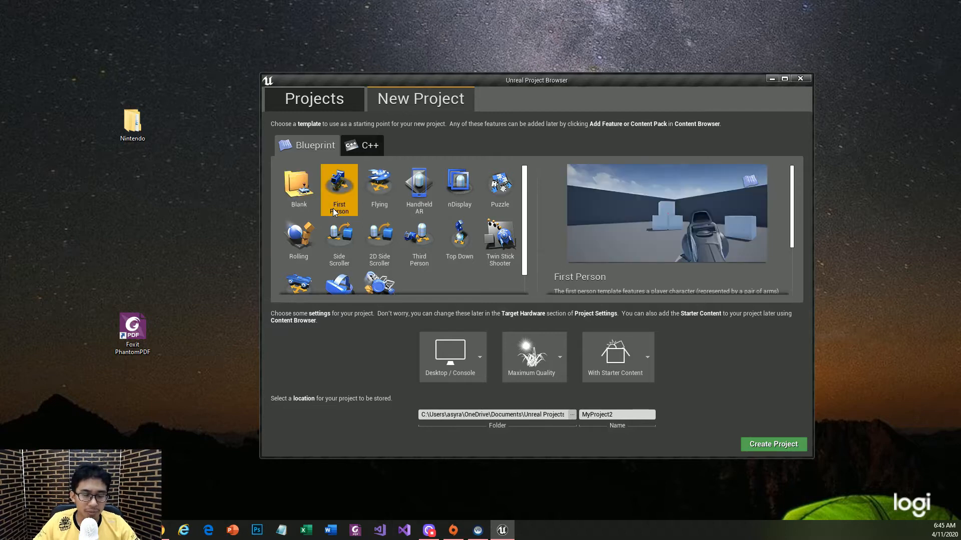
{"action": "left_click", "coordinate": [306, 205]}
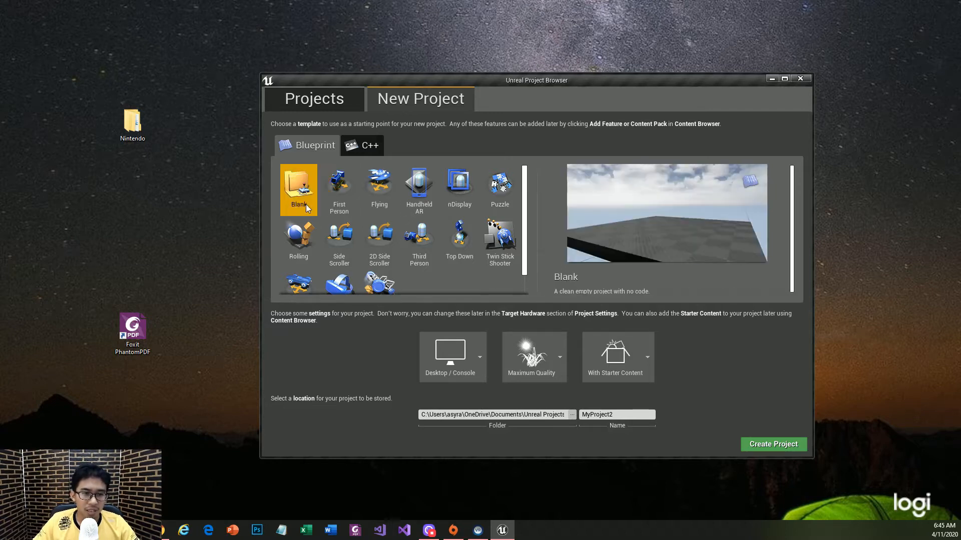
{"action": "left_click", "coordinate": [353, 196]}
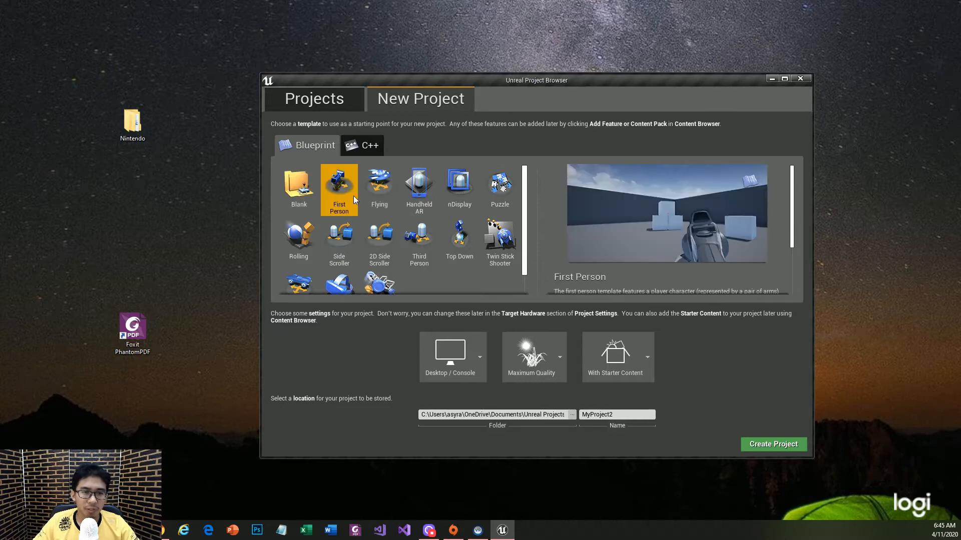
{"action": "left_click", "coordinate": [392, 196]}
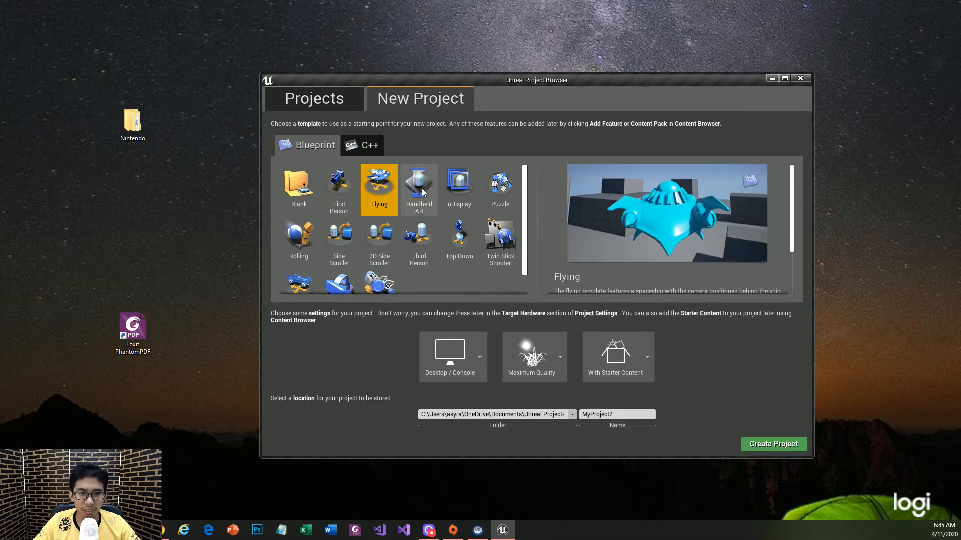
{"action": "left_click", "coordinate": [423, 193]}
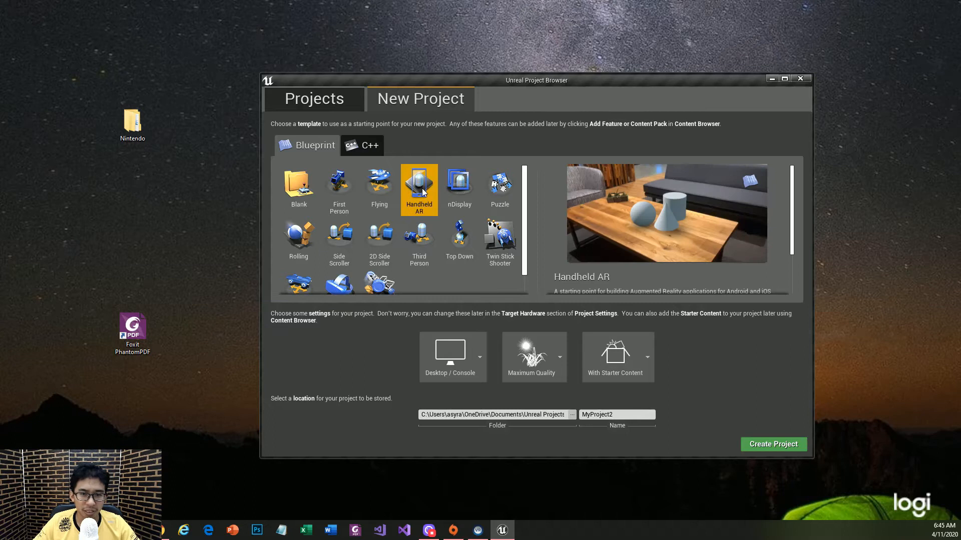
{"action": "left_click", "coordinate": [459, 189]}
{"action": "left_click", "coordinate": [501, 187]}
{"action": "scroll", "coordinate": [518, 183], "scroll_direction": "down", "scroll_amount": 1}
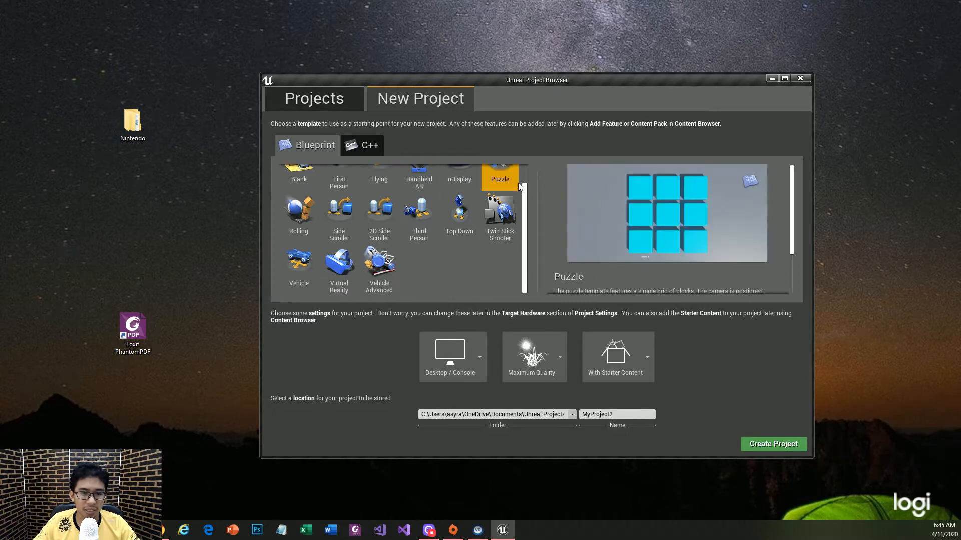
Preview the Virtual Reality, Vehicle and Rolling templates, and compare the First Person template with Third Person
{"action": "left_click", "coordinate": [356, 269]}
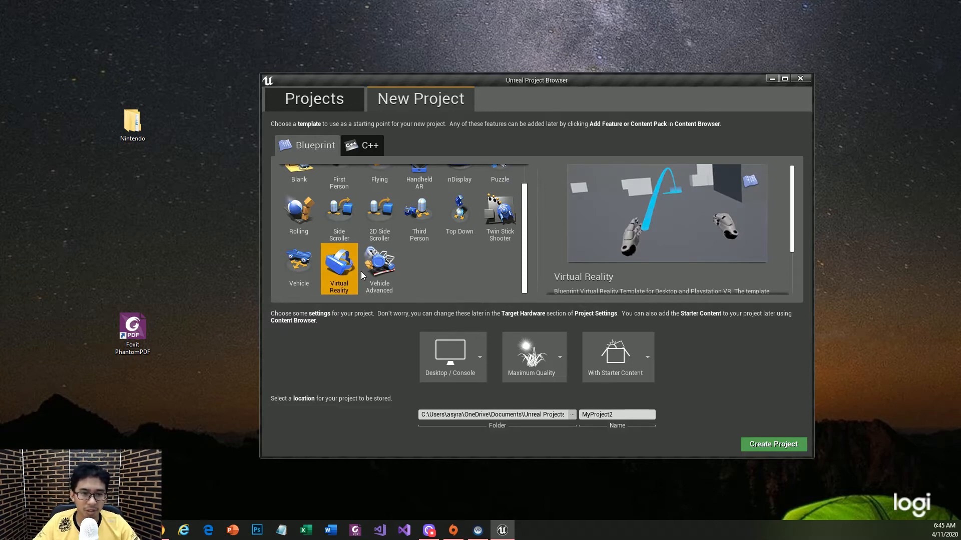
{"action": "left_click", "coordinate": [288, 279]}
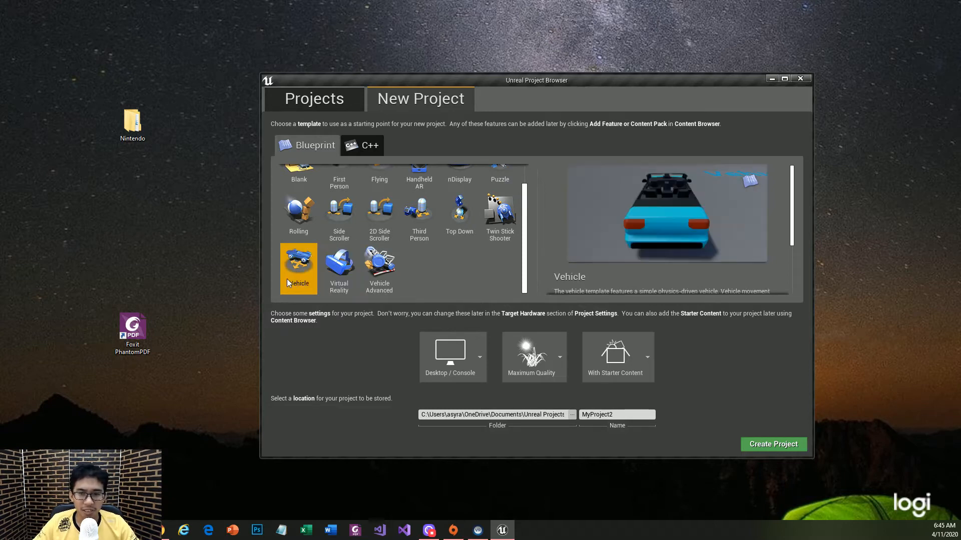
{"action": "left_click", "coordinate": [305, 215]}
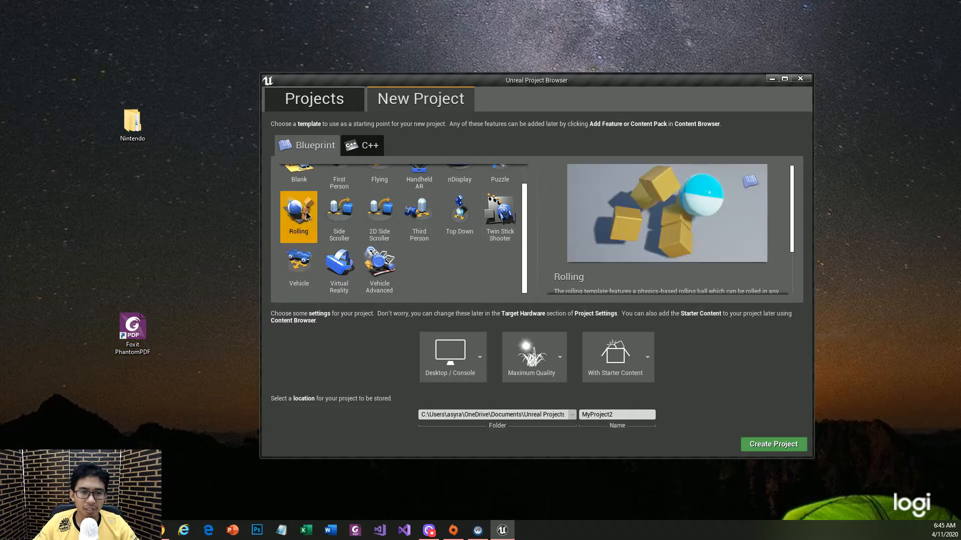
{"action": "scroll", "coordinate": [385, 240], "scroll_direction": "up", "scroll_amount": 1}
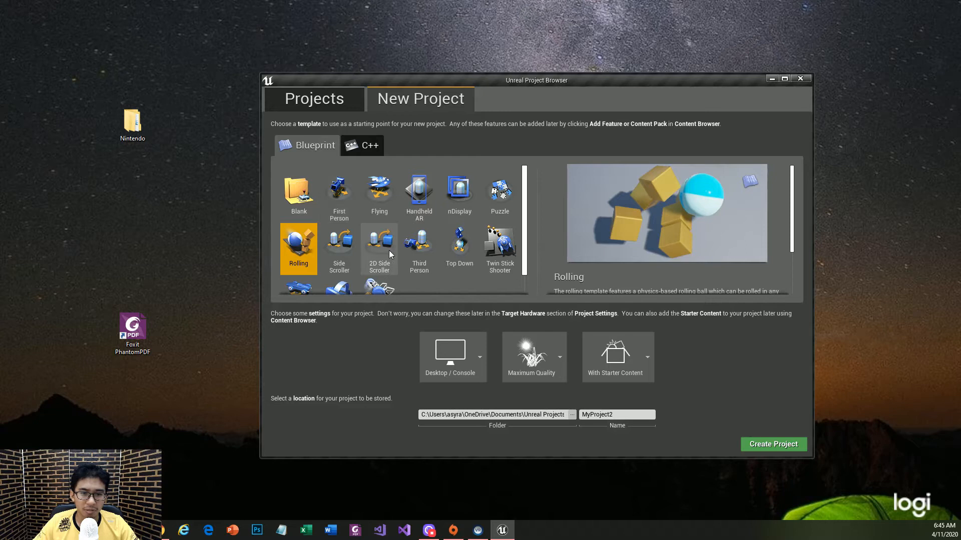
{"action": "left_click", "coordinate": [433, 256]}
{"action": "left_click", "coordinate": [326, 191]}
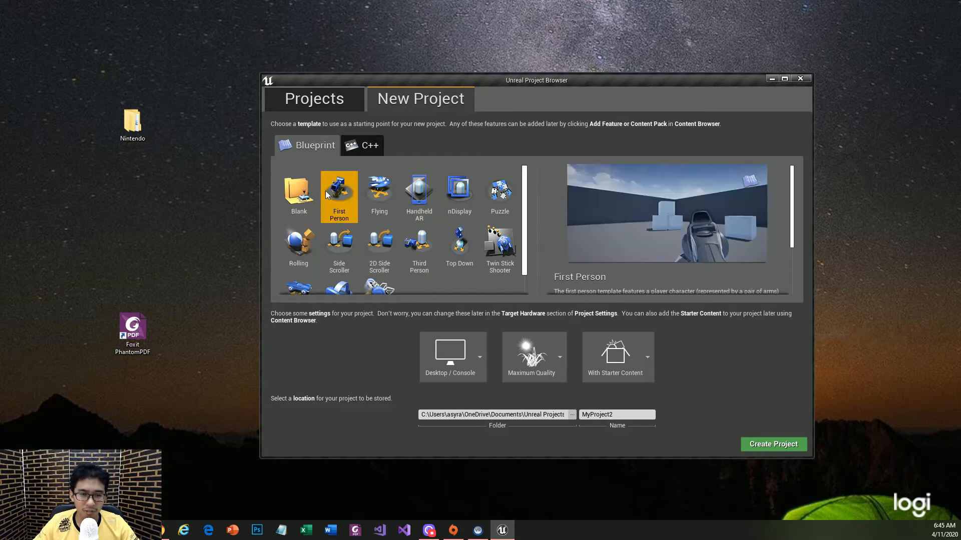
{"action": "left_click", "coordinate": [430, 259]}
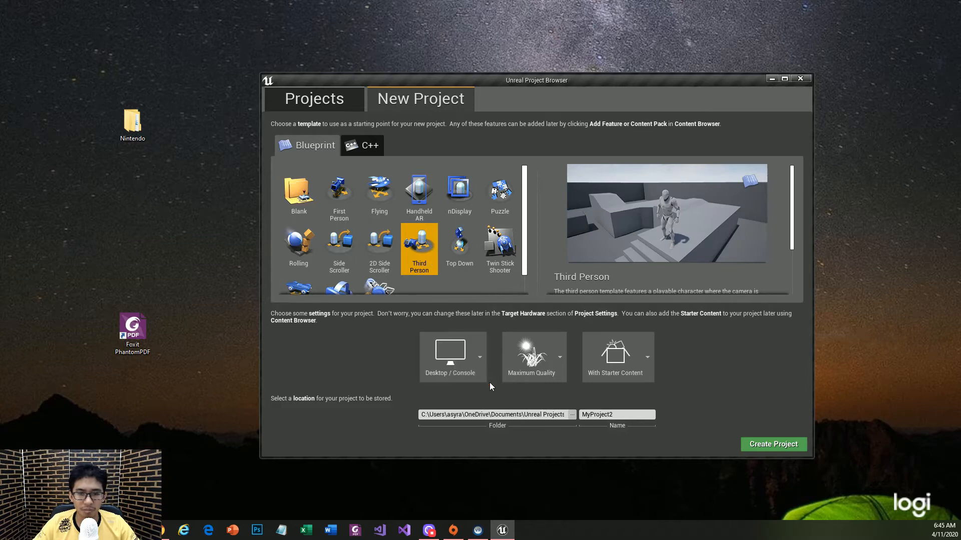
Check the project's storage folder selection and the starter content options, keeping With Starter Content
{"action": "left_click", "coordinate": [572, 415]}
{"action": "left_click", "coordinate": [716, 331]}
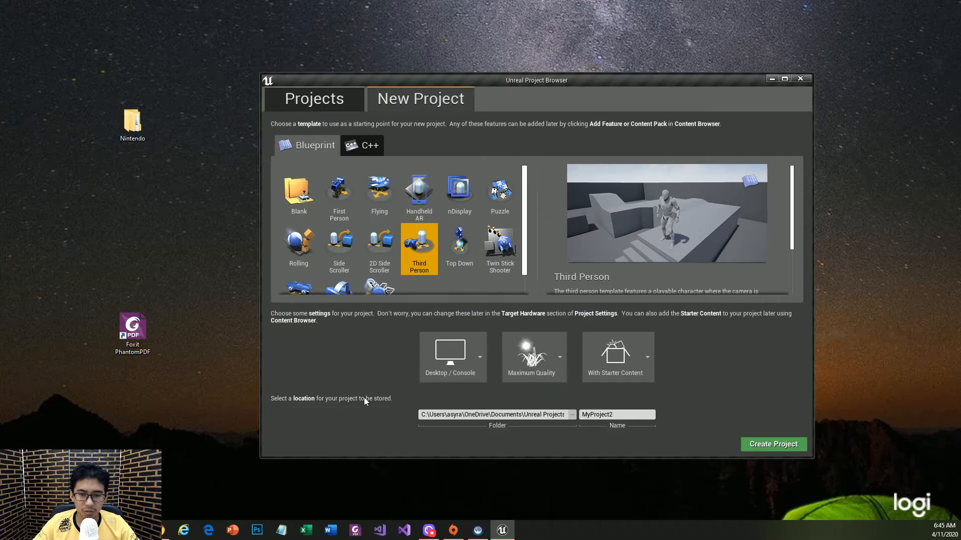
{"action": "left_click", "coordinate": [650, 356]}
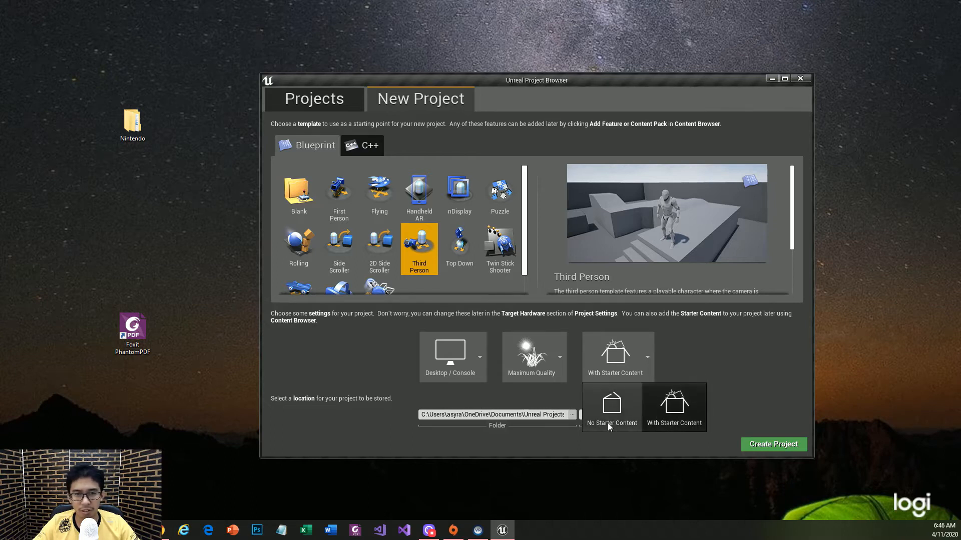
{"action": "left_click", "coordinate": [674, 368]}
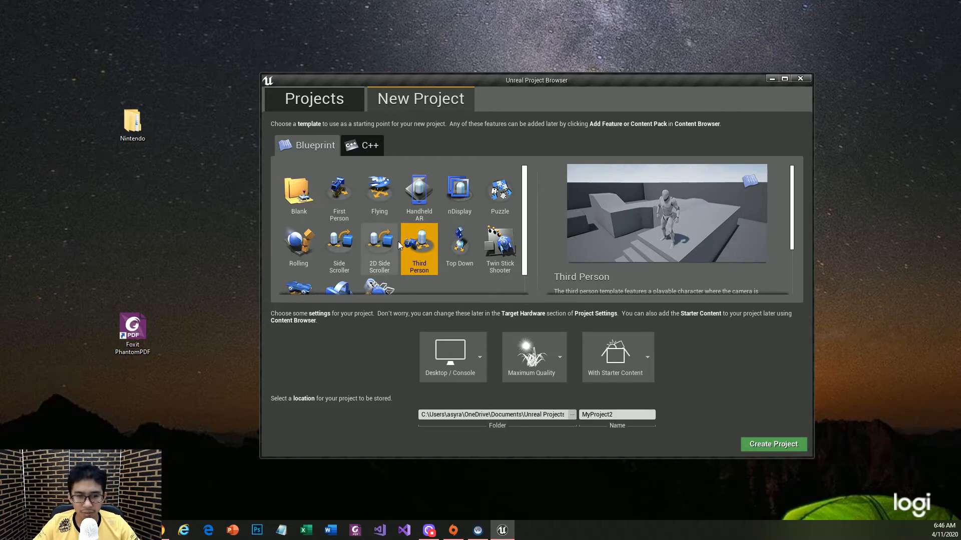
Create the project MyProject2 from the Third Person Blueprint template with starter content
{"action": "left_click", "coordinate": [331, 210]}
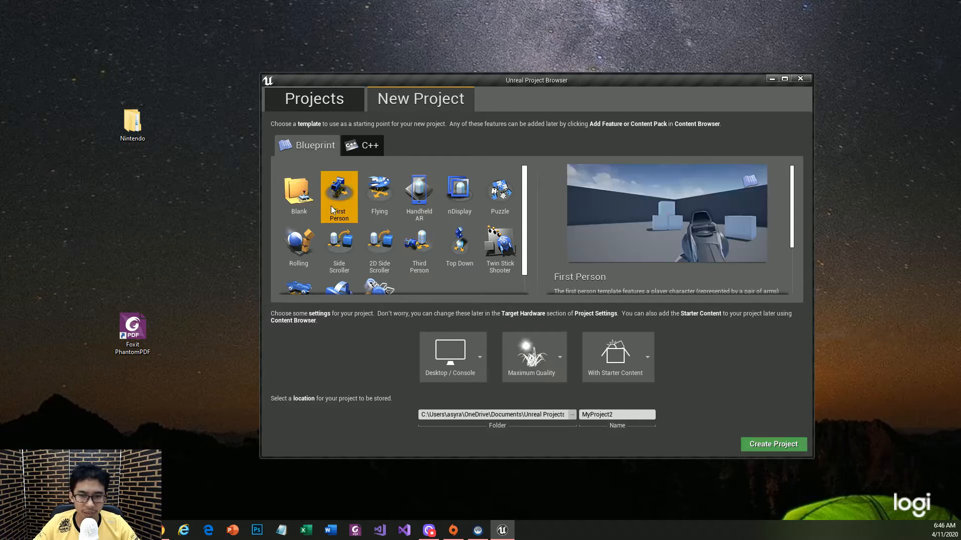
{"action": "left_click", "coordinate": [422, 253]}
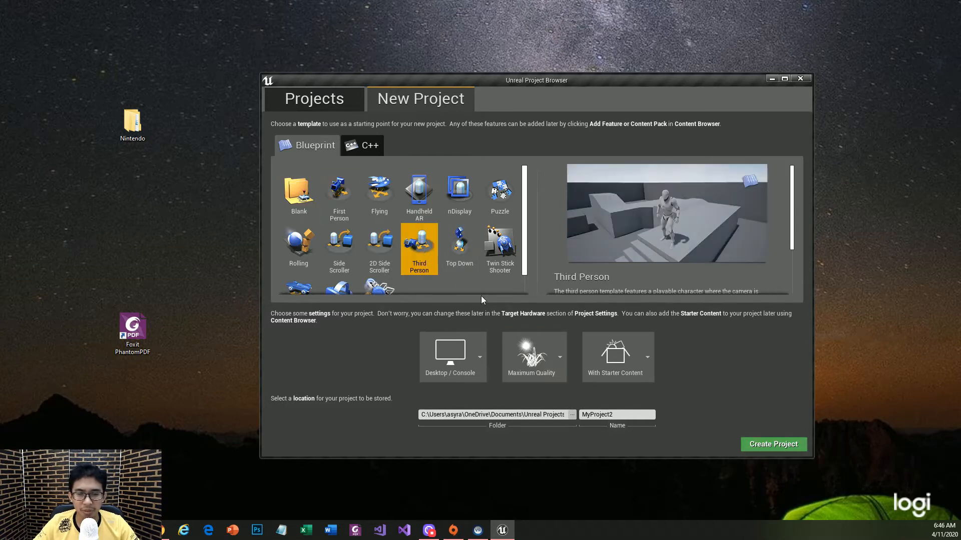
{"action": "left_click", "coordinate": [771, 443]}
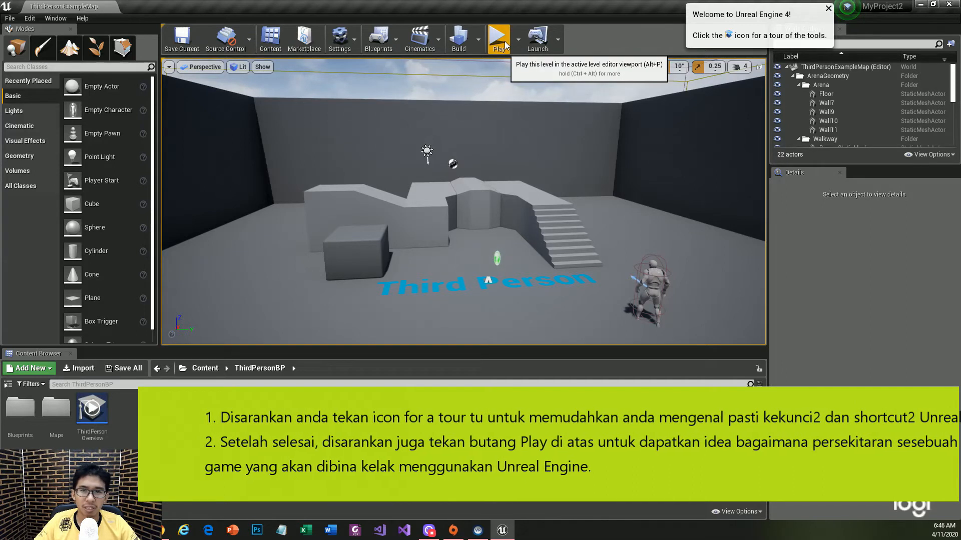
Go through the guided editor interface tour from its introduction to the end and close it via Home
{"action": "left_click", "coordinate": [847, 7]}
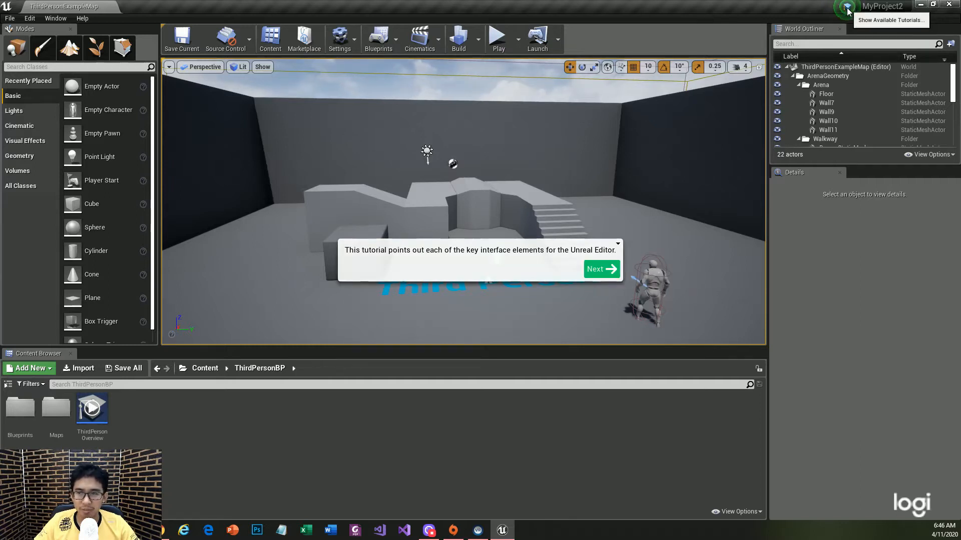
{"action": "left_click", "coordinate": [606, 270]}
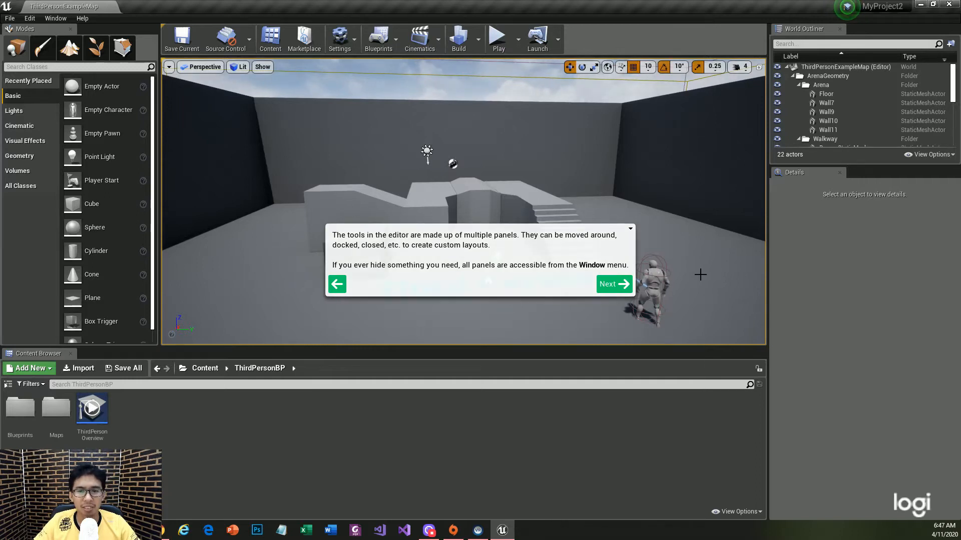
{"action": "left_click", "coordinate": [614, 284]}
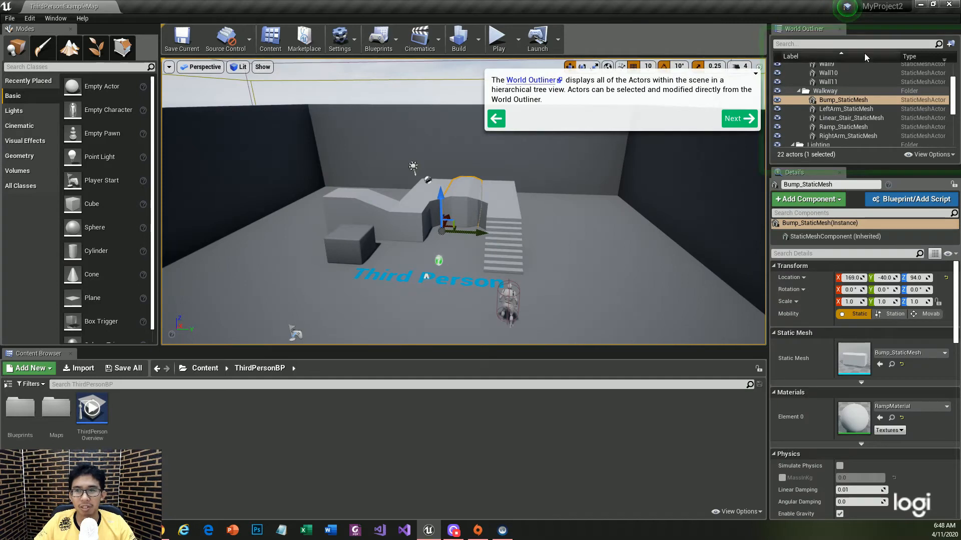
{"action": "left_click", "coordinate": [731, 123]}
{"action": "left_click", "coordinate": [729, 123]}
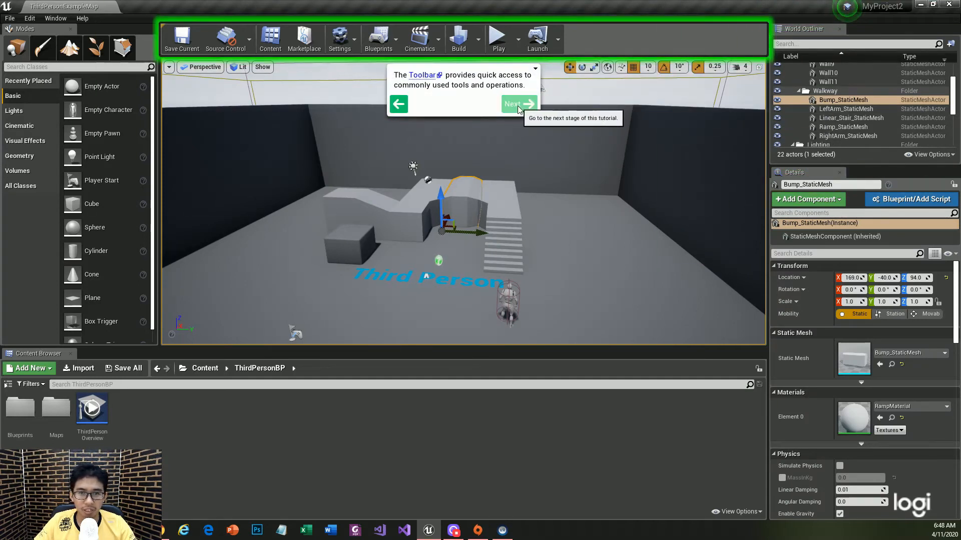
{"action": "left_click", "coordinate": [507, 108]}
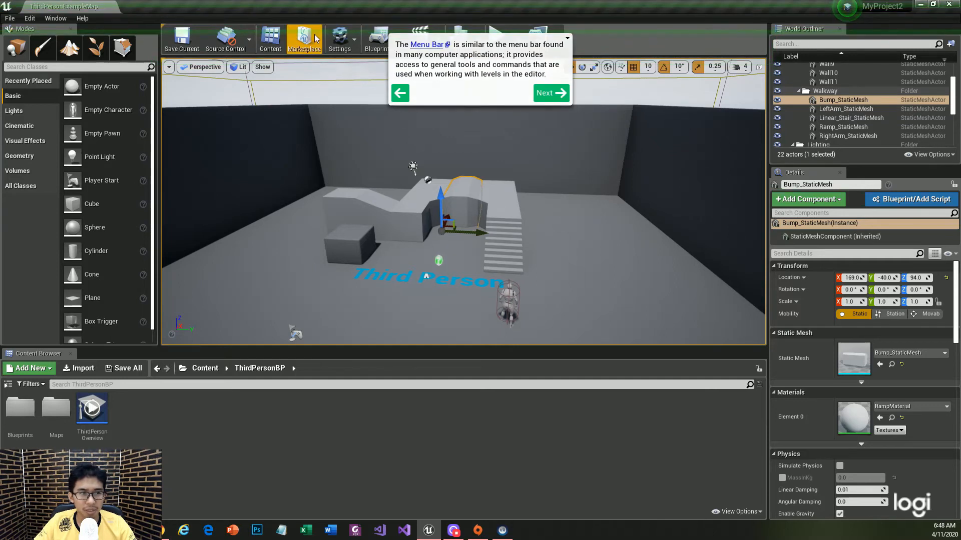
{"action": "left_click", "coordinate": [541, 91]}
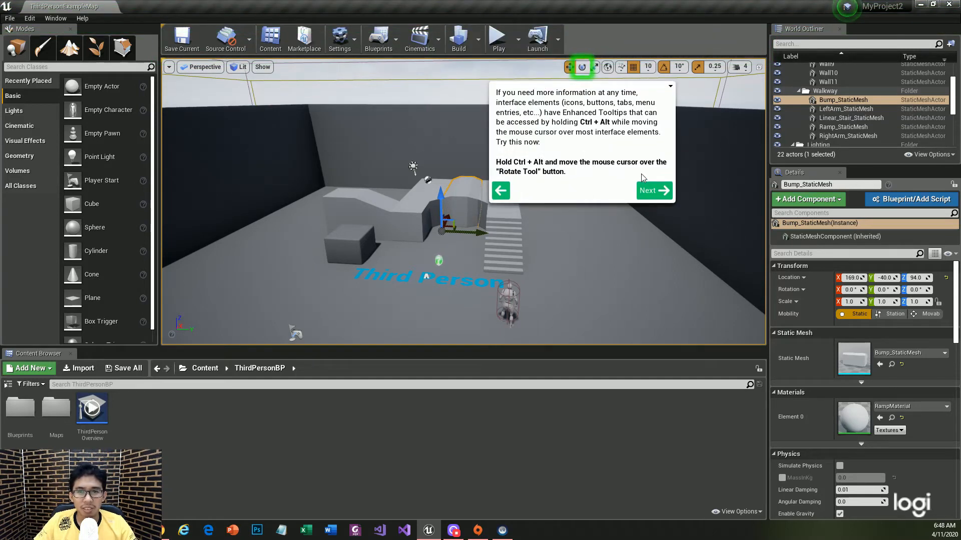
{"action": "left_click", "coordinate": [651, 193]}
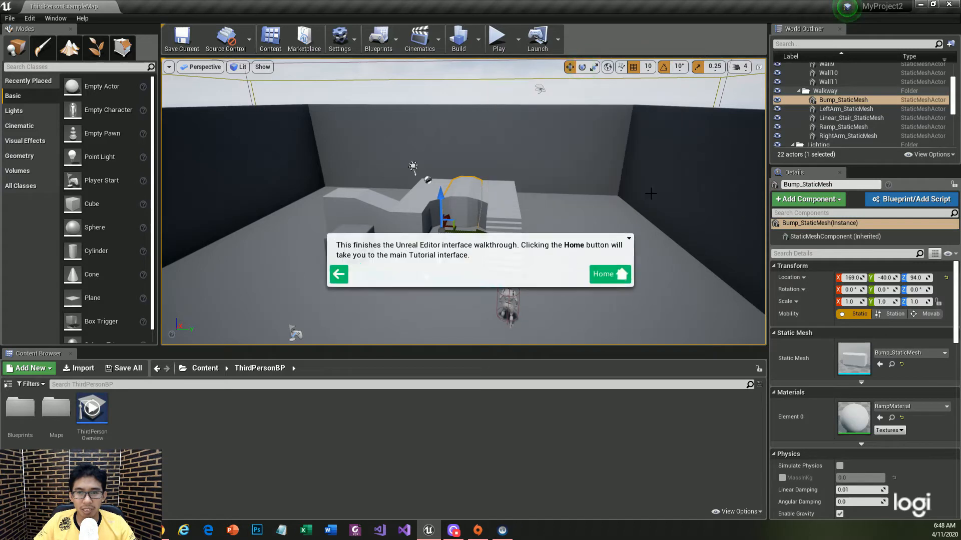
{"action": "left_click", "coordinate": [599, 279]}
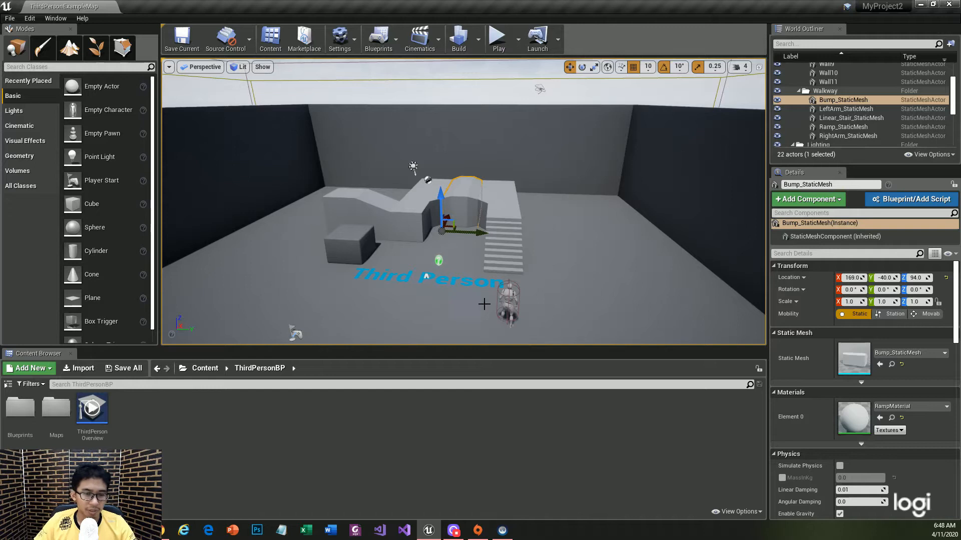
Play the level in the viewport, run and jump the character around the stairs and walkway, and stop the session
{"action": "left_click", "coordinate": [511, 300]}
{"action": "scroll", "coordinate": [524, 294], "scroll_direction": "up", "scroll_amount": 2}
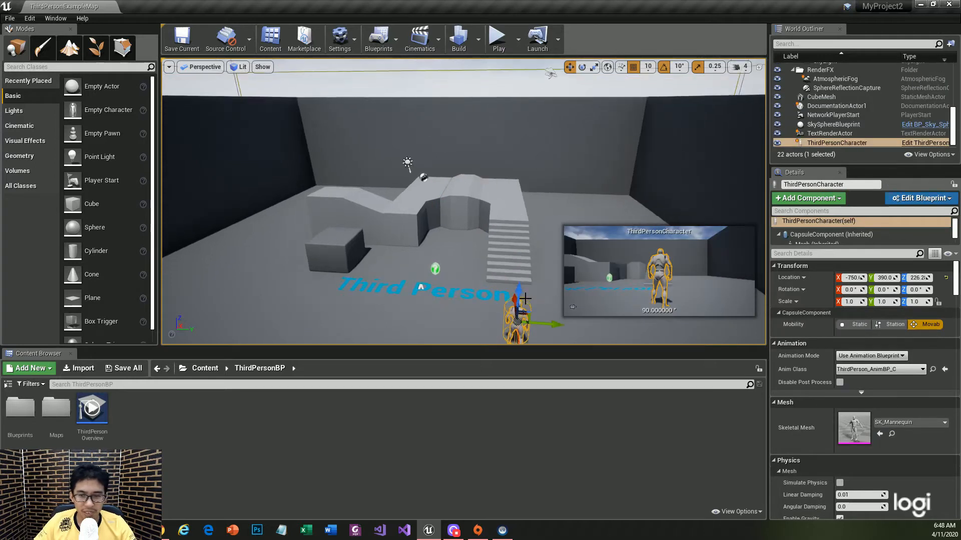
{"action": "scroll", "coordinate": [525, 294], "scroll_direction": "down", "scroll_amount": 6}
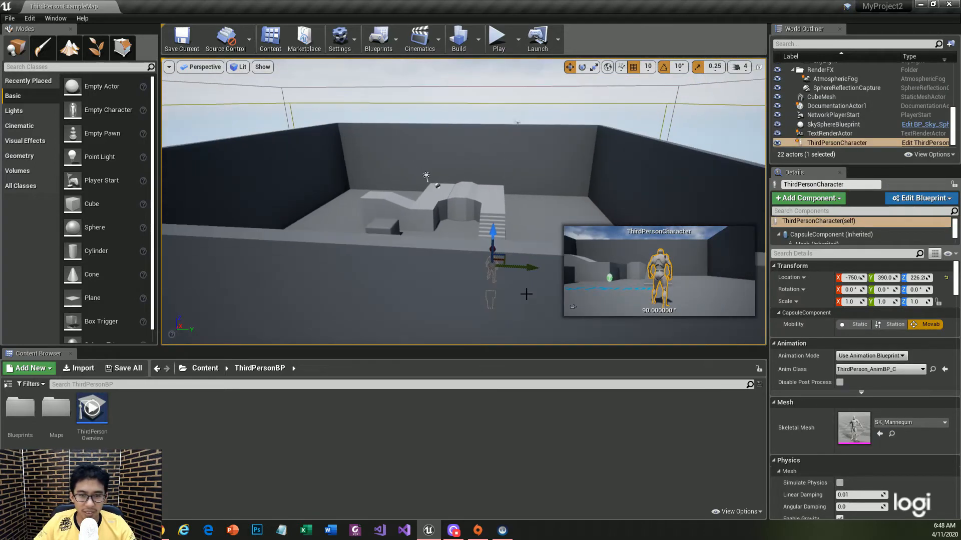
{"action": "left_click", "coordinate": [495, 48]}
{"action": "key", "text": "w"}
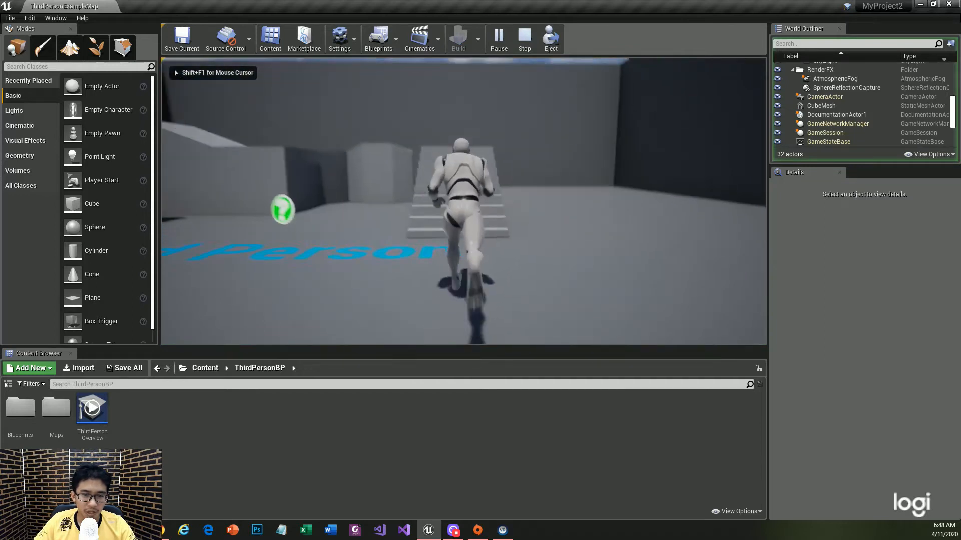
{"action": "key", "text": "w"}
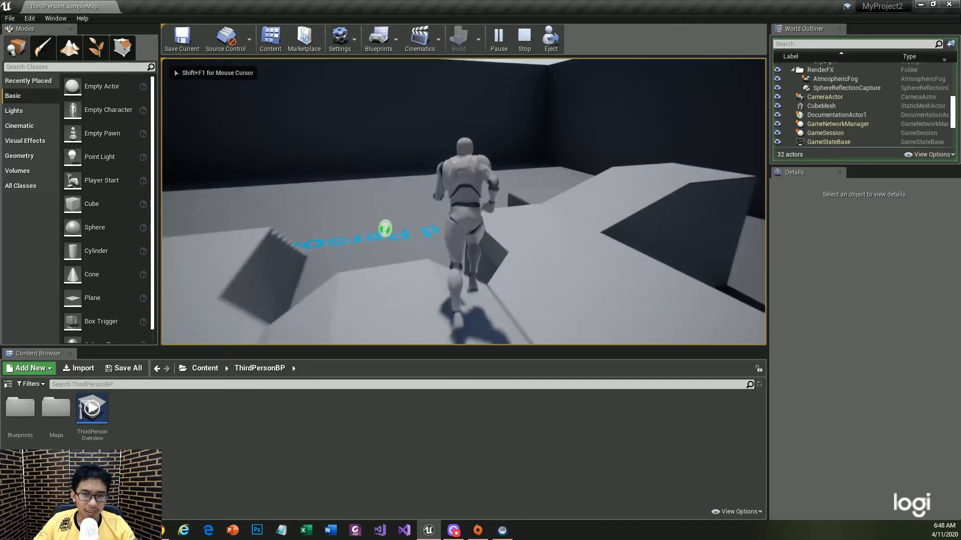
{"action": "key", "text": "space"}
{"action": "key", "text": "w"}
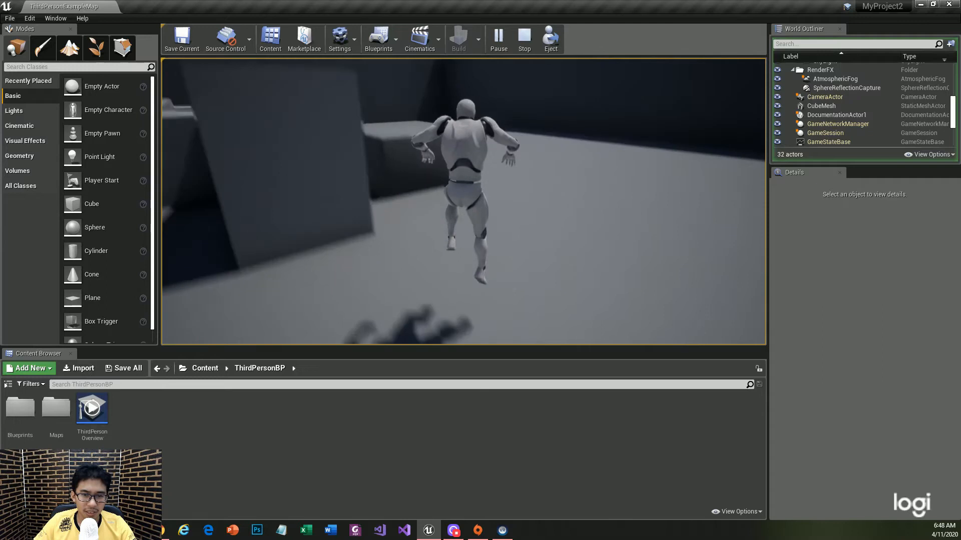
{"action": "key", "text": "space"}
{"action": "key", "text": "w"}
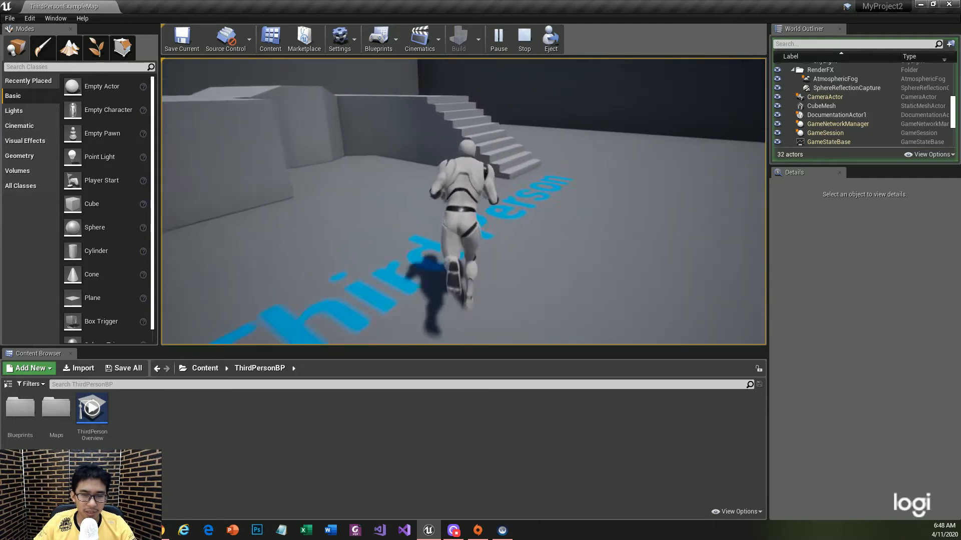
{"action": "key", "text": "space"}
{"action": "key", "text": "w"}
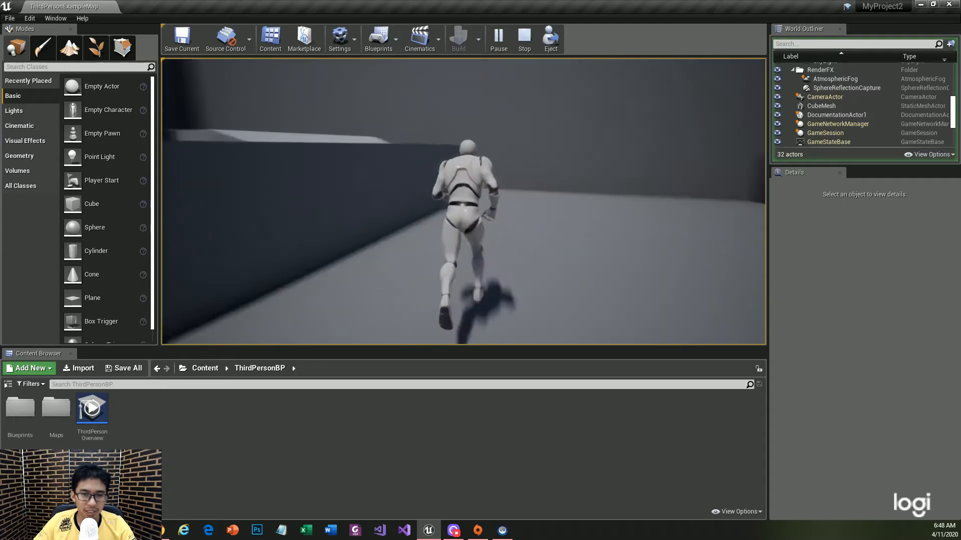
{"action": "key", "text": "space"}
{"action": "key", "text": "w"}
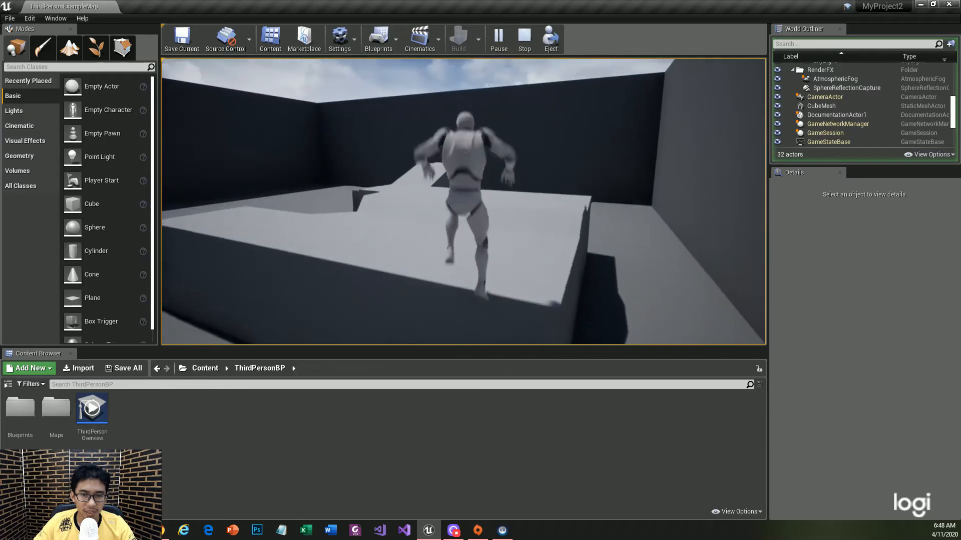
{"action": "key", "text": "w"}
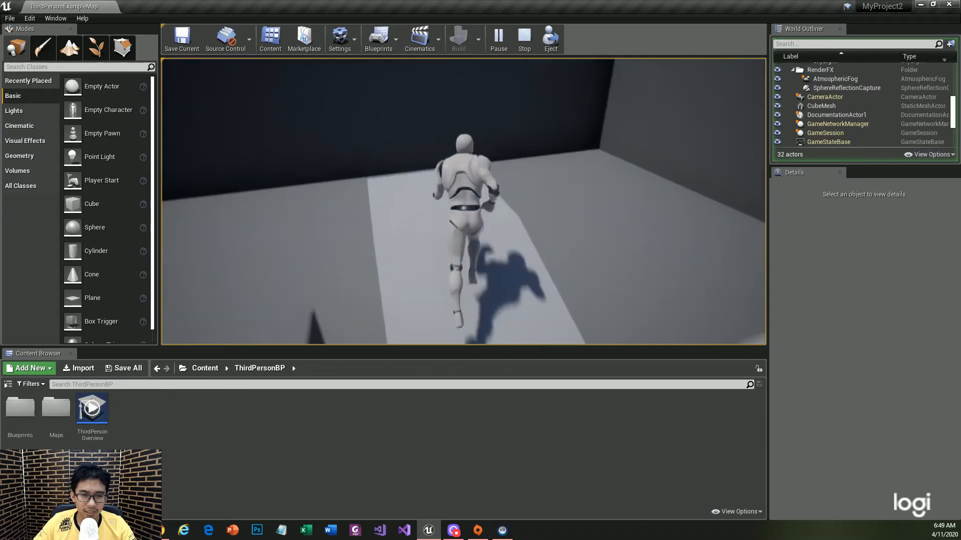
{"action": "key", "text": "w"}
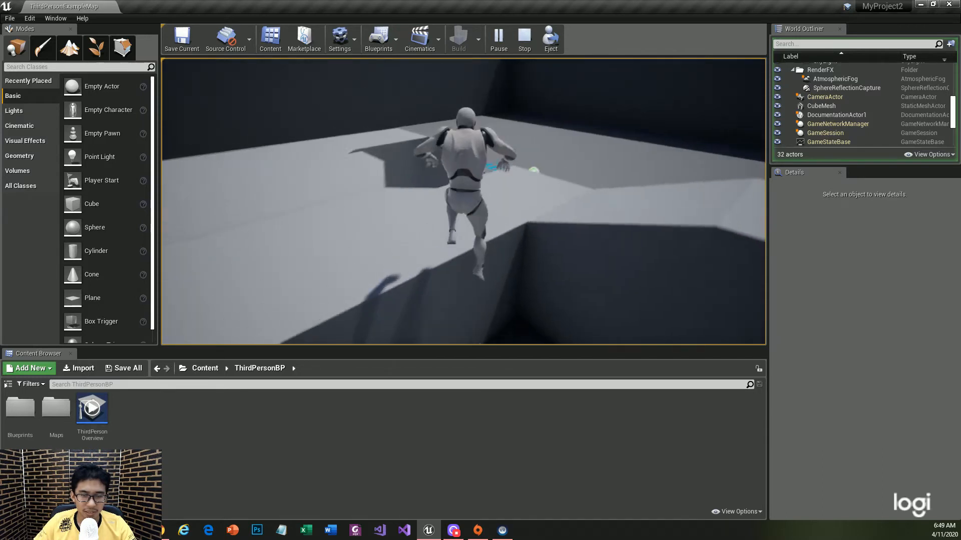
{"action": "key", "text": "Escape"}
Delete the staircase Linear_Stair_StaticMesh and the adjoining walkway piece RightArm_StaticMesh from the level
{"action": "scroll", "coordinate": [544, 252], "scroll_direction": "down", "scroll_amount": 12}
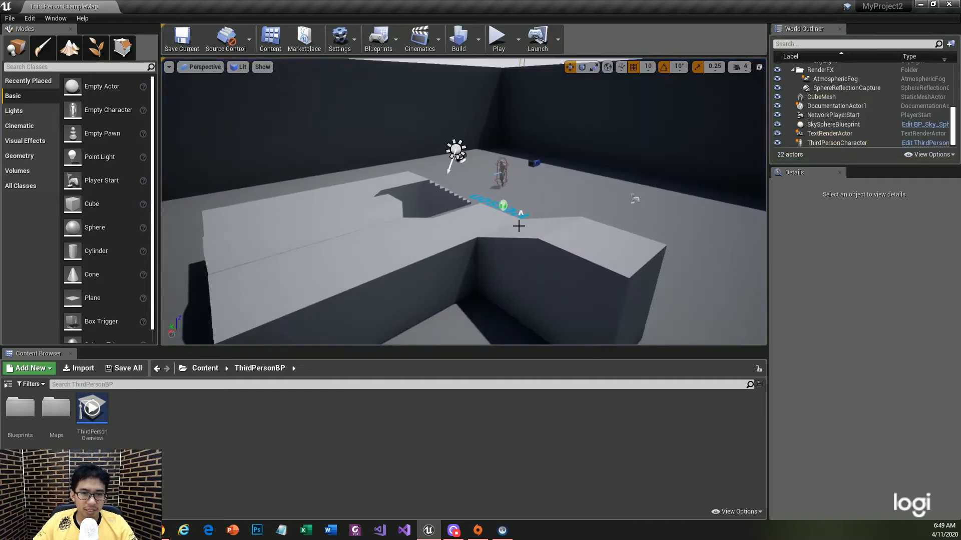
{"action": "left_click_drag", "start_coordinate": [566, 211], "coordinate": [599, 181], "text": "alt"}
{"action": "left_click", "coordinate": [516, 213]}
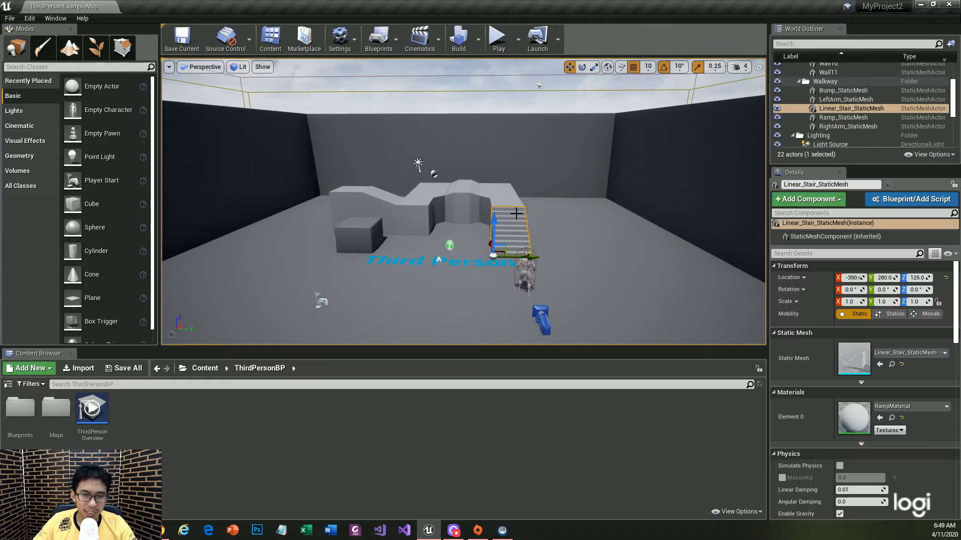
{"action": "key", "text": "Delete"}
{"action": "left_click", "coordinate": [507, 201]}
{"action": "key", "text": "Delete"}
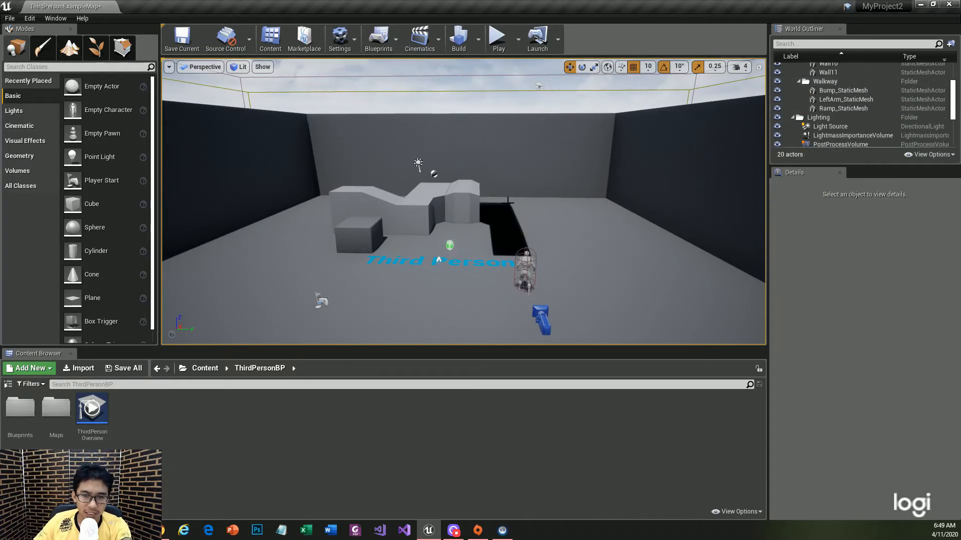
Examine the floor, the remaining walkway and the black area where the stairs stood, and select Bump_StaticMesh
{"action": "left_click", "coordinate": [534, 228]}
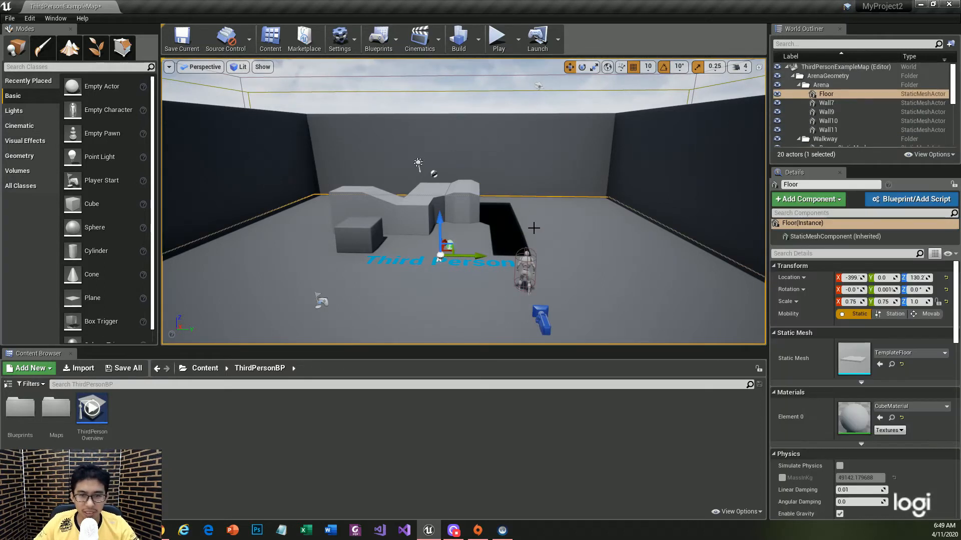
{"action": "key", "text": "w"}
{"action": "right_click_drag", "start_coordinate": [529, 228], "coordinate": [529, 229]}
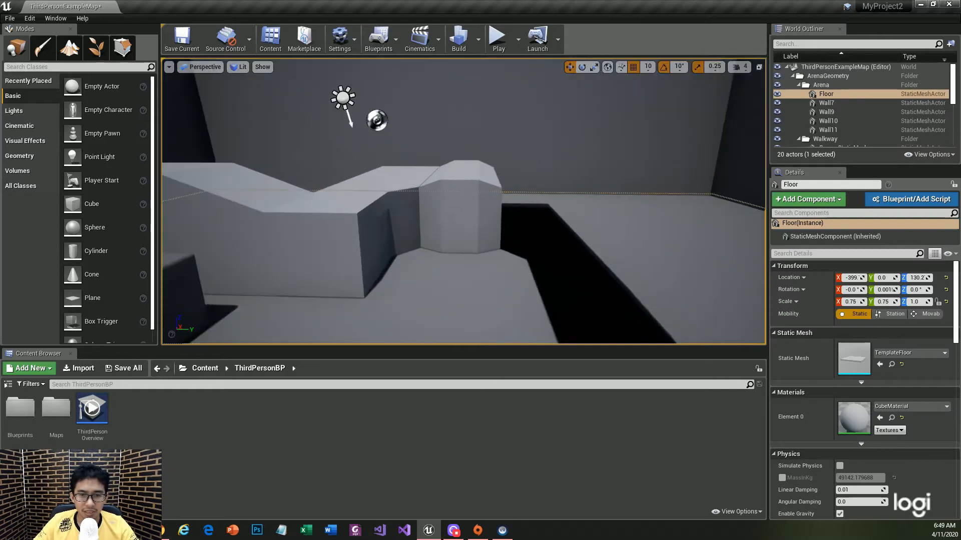
{"action": "right_click_drag", "start_coordinate": [662, 255], "coordinate": [686, 254]}
{"action": "key", "text": "s"}
{"action": "right_click_drag", "start_coordinate": [622, 256], "coordinate": [622, 255]}
{"action": "key", "text": "w"}
{"action": "key", "text": "s"}
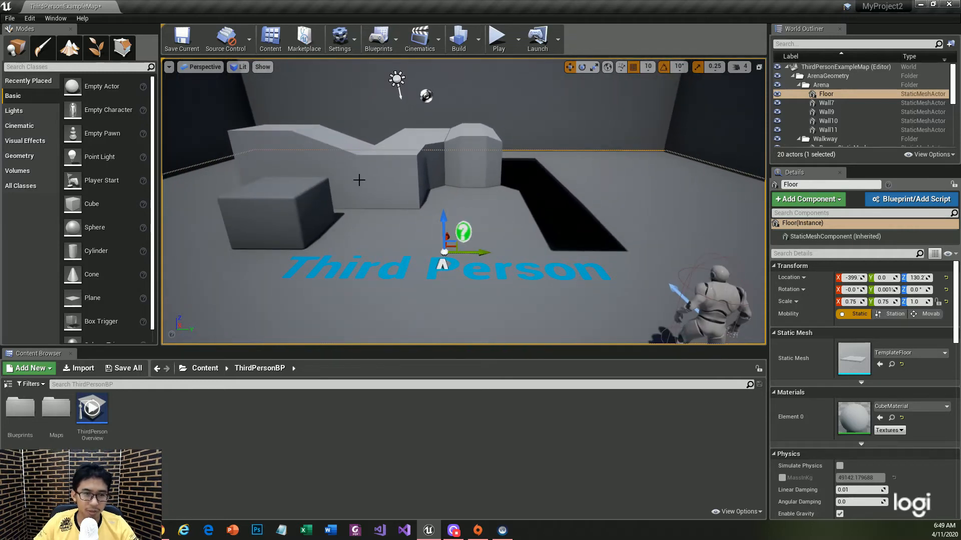
{"action": "left_click", "coordinate": [494, 159]}
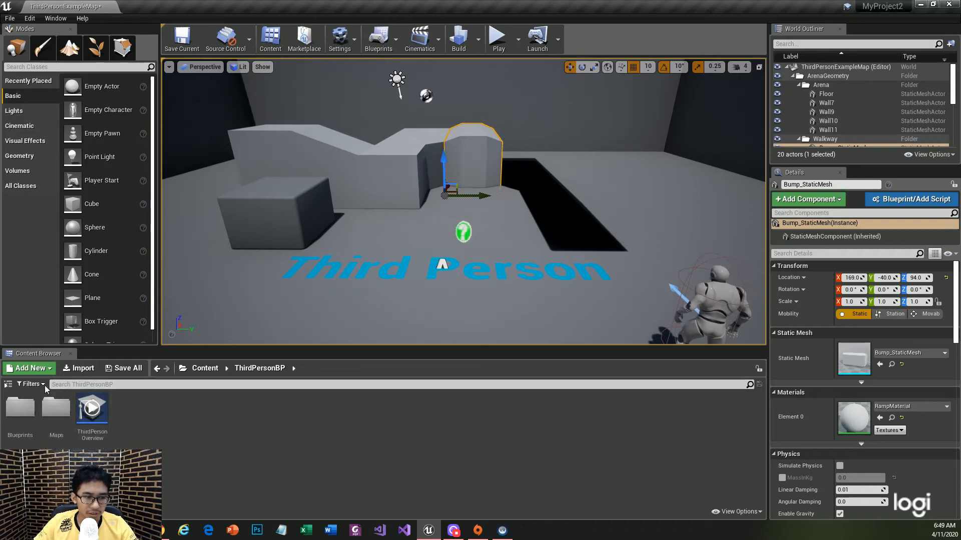
Place the Floor_400x400 mesh from the StarterContent Architecture folder over the black area beside the walkway
{"action": "left_click", "coordinate": [206, 368]}
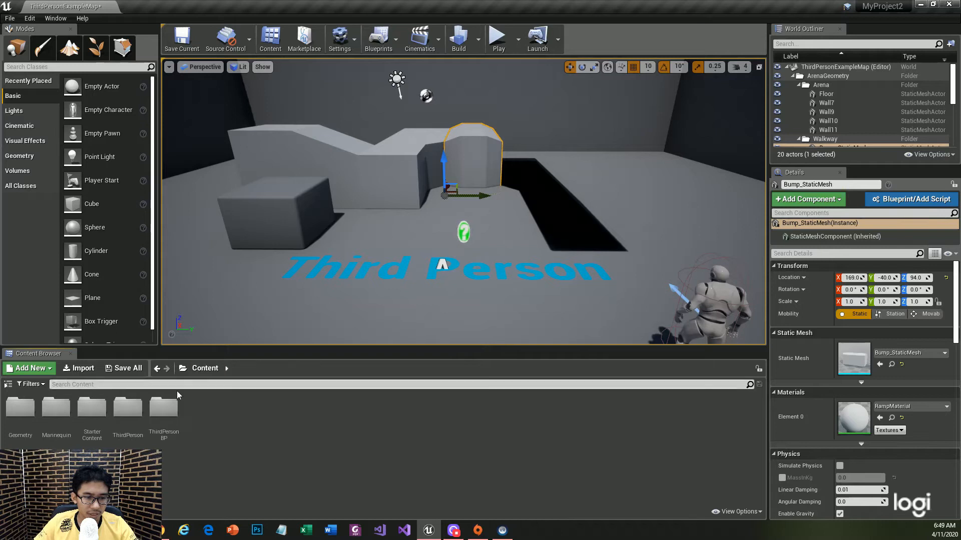
{"action": "double_click", "coordinate": [93, 419]}
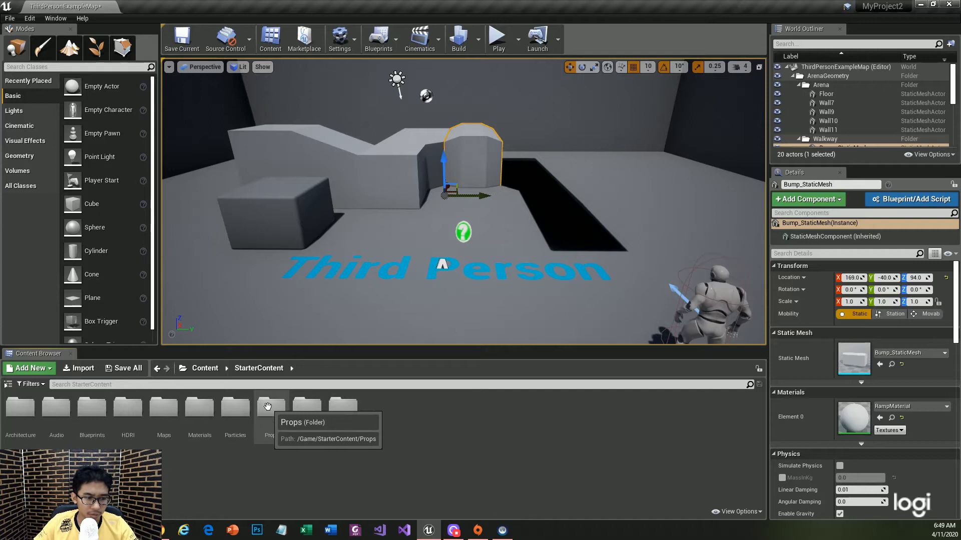
{"action": "double_click", "coordinate": [20, 410]}
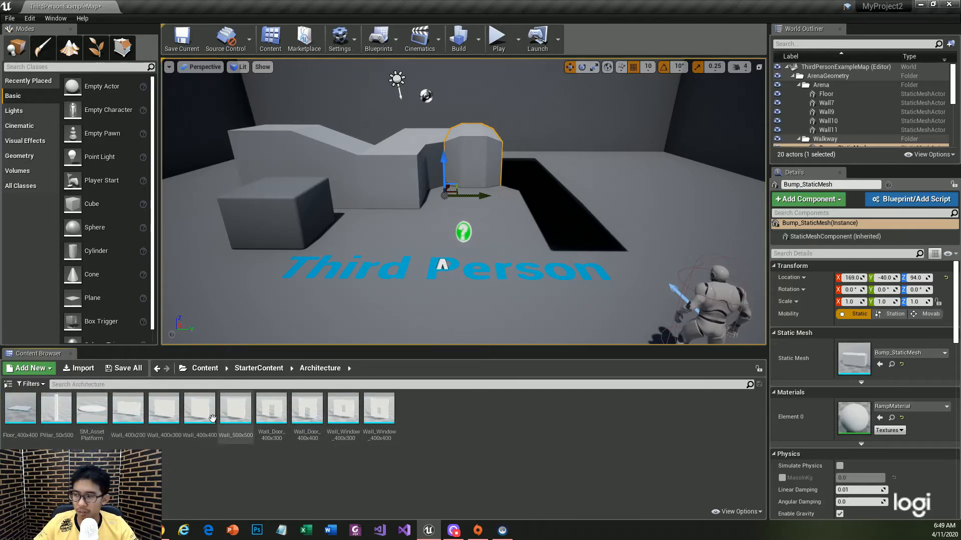
{"action": "left_click", "coordinate": [23, 410]}
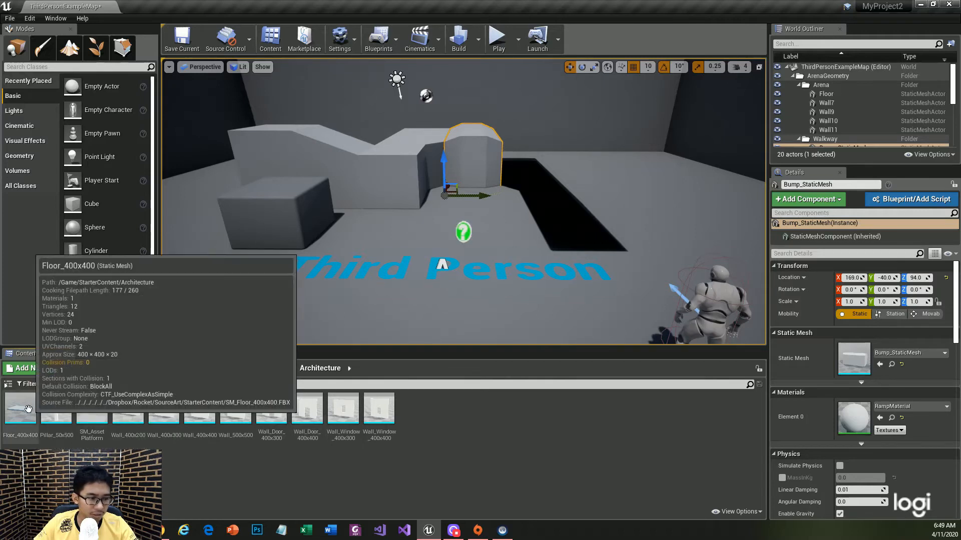
{"action": "left_click_drag", "start_coordinate": [26, 409], "coordinate": [505, 233]}
Raise the Floor_400x400 piece to Z 140 and move it along X to about -570
{"action": "left_click_drag", "start_coordinate": [629, 231], "coordinate": [451, 270], "text": "alt"}
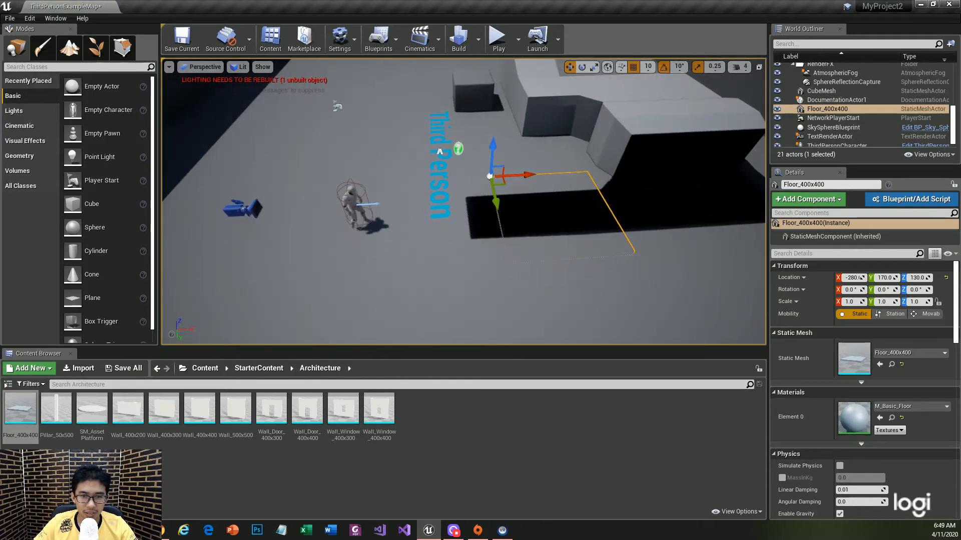
{"action": "mouse_move", "coordinate": [491, 148]}
{"action": "left_mouse_down"}
{"action": "mouse_move", "coordinate": [496, 134]}
{"action": "mouse_move", "coordinate": [497, 145]}
{"action": "left_mouse_up"}
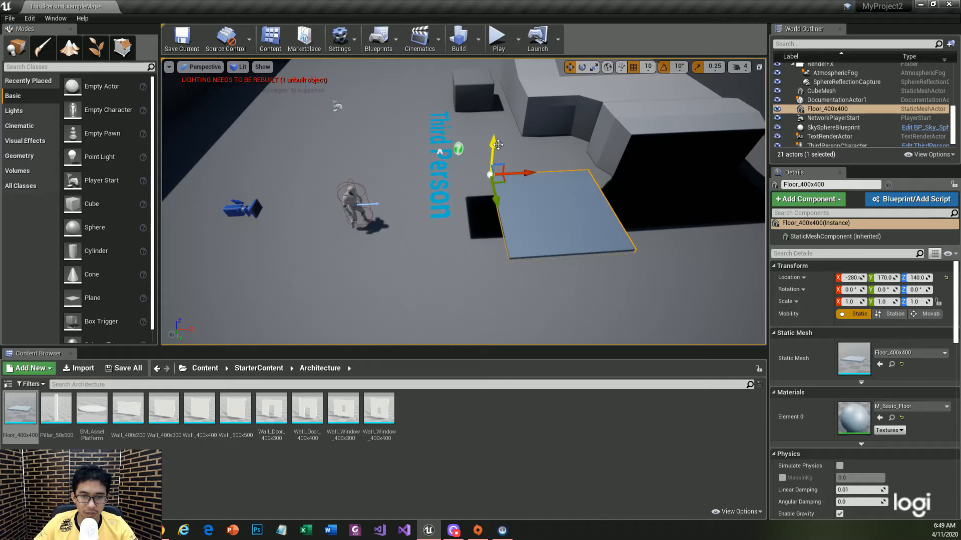
{"action": "left_click_drag", "start_coordinate": [526, 174], "coordinate": [454, 175]}
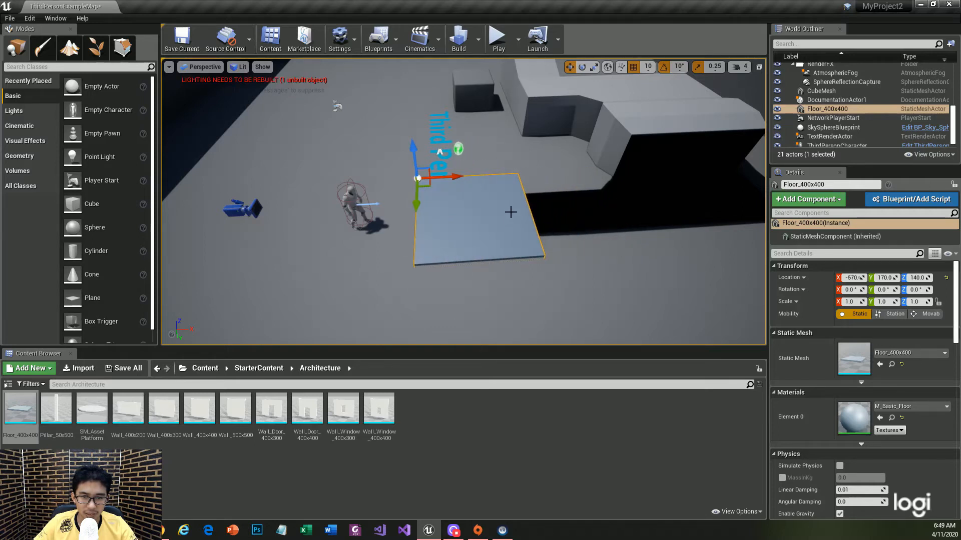
Cycle the transform mode on the Floor_400x400 piece through rotate and scale, ending on move
{"action": "key", "text": "e"}
{"action": "key", "text": "w"}
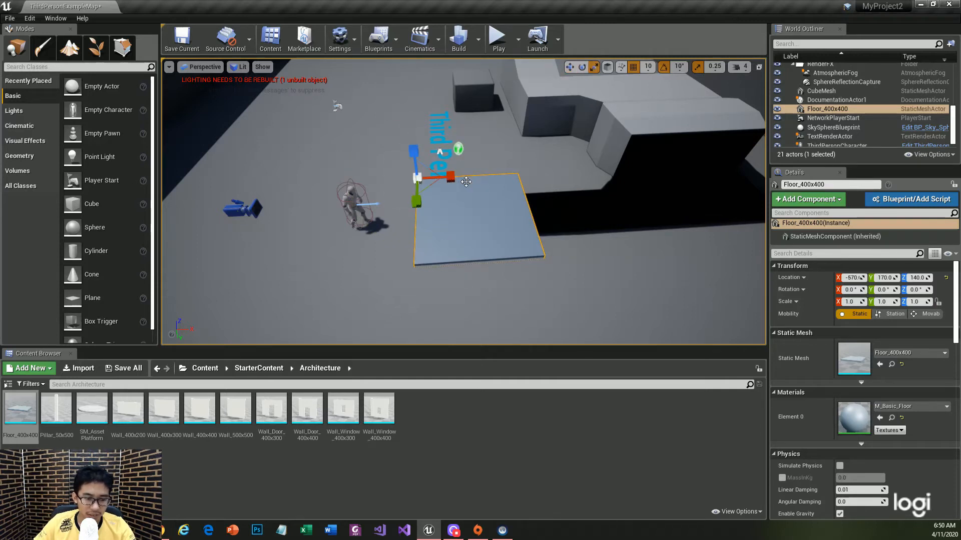
{"action": "key", "text": "r"}
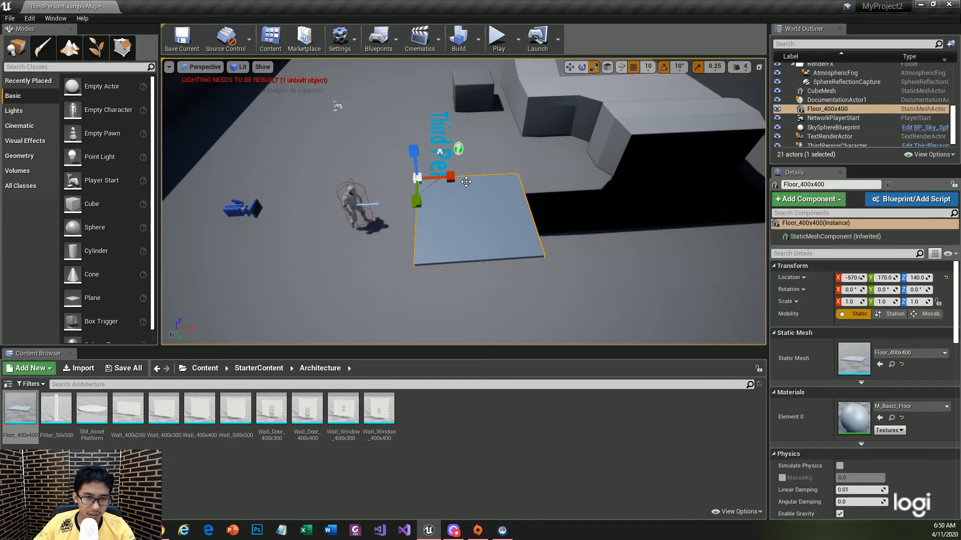
{"action": "key", "text": "w"}
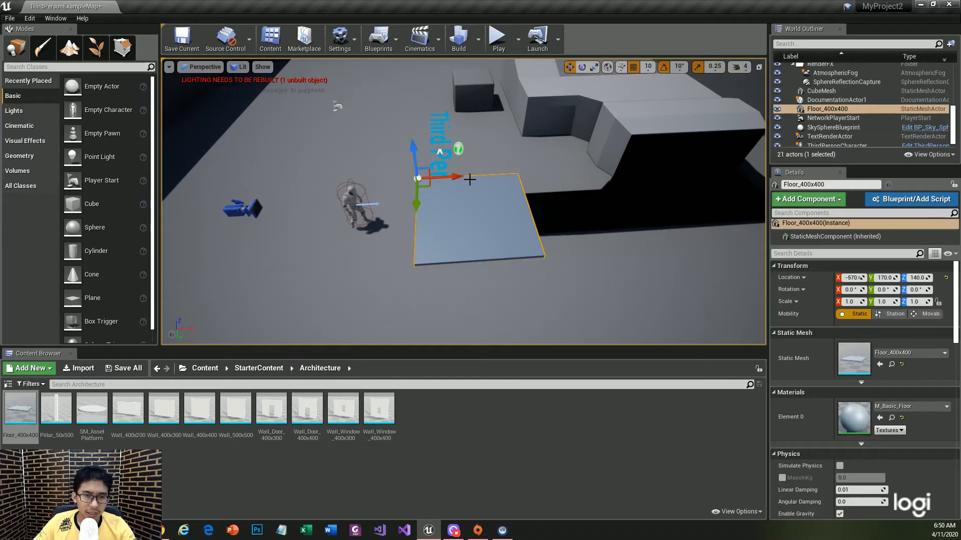
Move the Floor_400x400 piece along X to -480 and stretch it to an X scale of 3.75
{"action": "left_click_drag", "start_coordinate": [452, 176], "coordinate": [474, 181]}
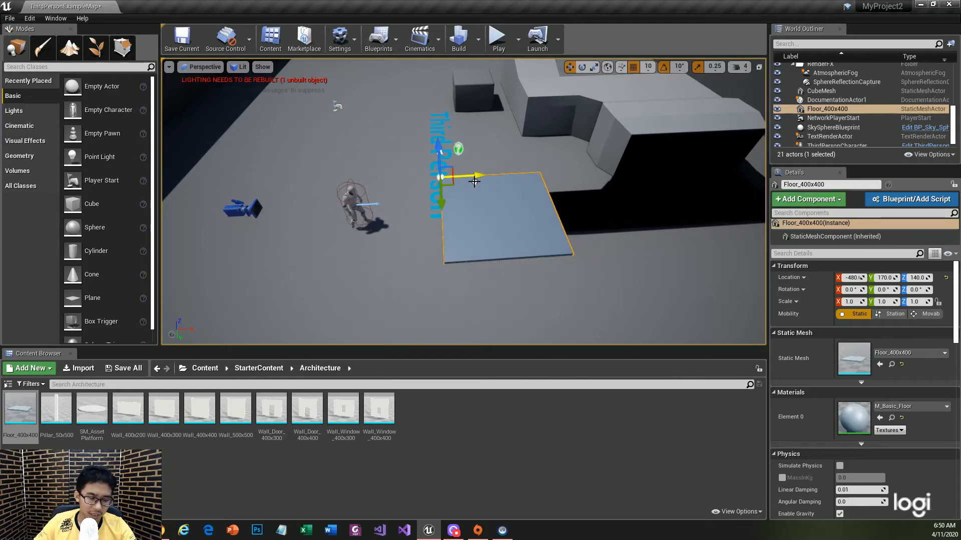
{"action": "key", "text": "e"}
{"action": "left_click_drag", "start_coordinate": [476, 195], "coordinate": [530, 175]}
{"action": "key", "text": "r"}
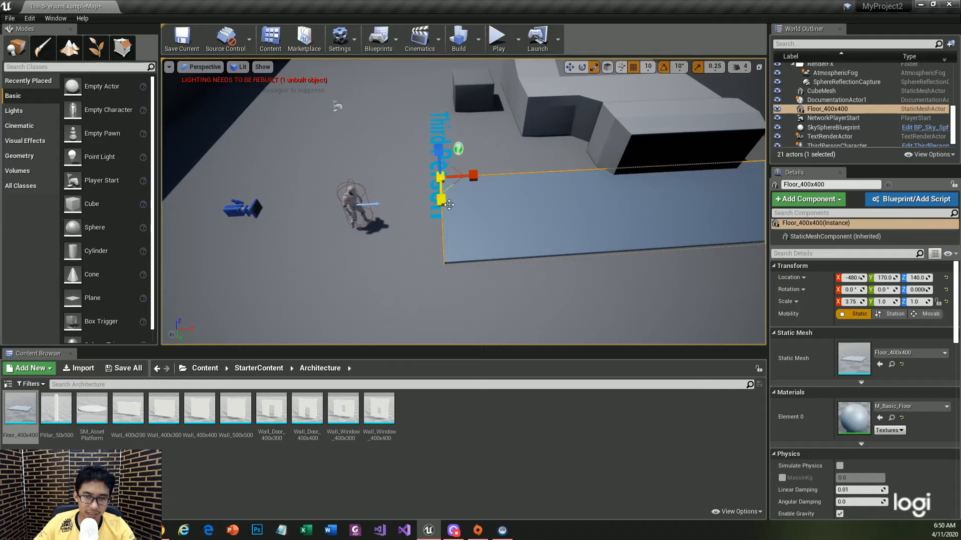
Rescale the Floor_400x400 piece beside the walkway to X 3.25, Y 1.5 and Z 0.5
{"action": "right_click_drag", "start_coordinate": [545, 206], "coordinate": [644, 209]}
{"action": "key", "text": "w"}
{"action": "key", "text": "s"}
{"action": "key", "text": "w"}
{"action": "left_click", "coordinate": [600, 141]}
{"action": "key", "text": "d"}
{"action": "right_click_drag", "start_coordinate": [691, 131], "coordinate": [556, 170]}
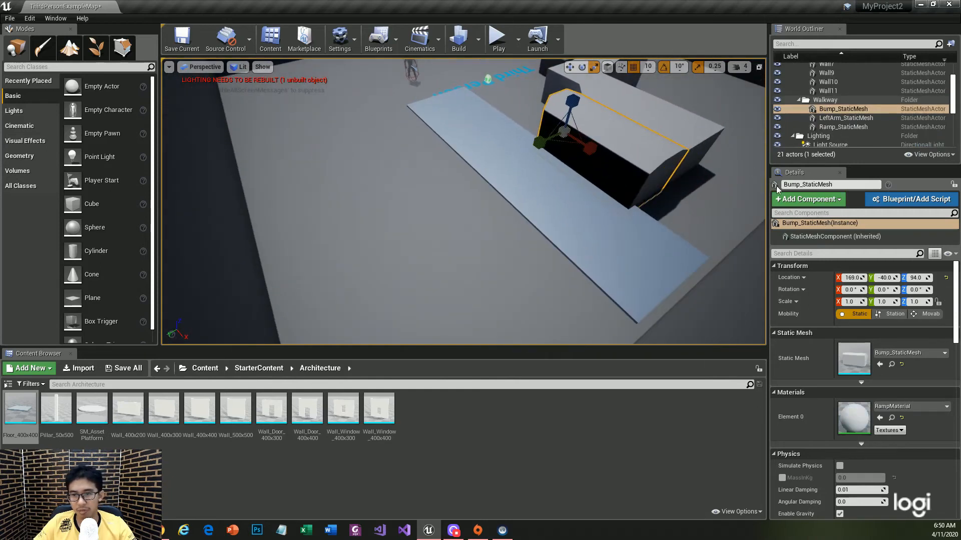
{"action": "left_click", "coordinate": [654, 225]}
{"action": "left_click_drag", "start_coordinate": [442, 102], "coordinate": [432, 107]}
{"action": "mouse_move", "coordinate": [473, 82]}
{"action": "left_mouse_down"}
{"action": "mouse_move", "coordinate": [482, 76]}
{"action": "mouse_move", "coordinate": [463, 89]}
{"action": "left_mouse_up"}
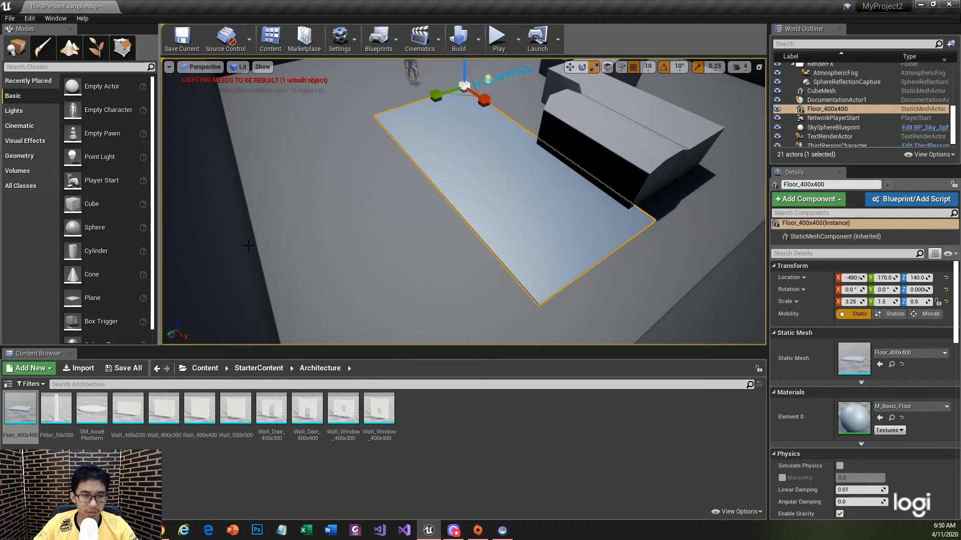
Duplicate the scaled floor piece and move the copy along Y to 770, edge to edge with the original
{"action": "key", "text": "ctrl+w"}
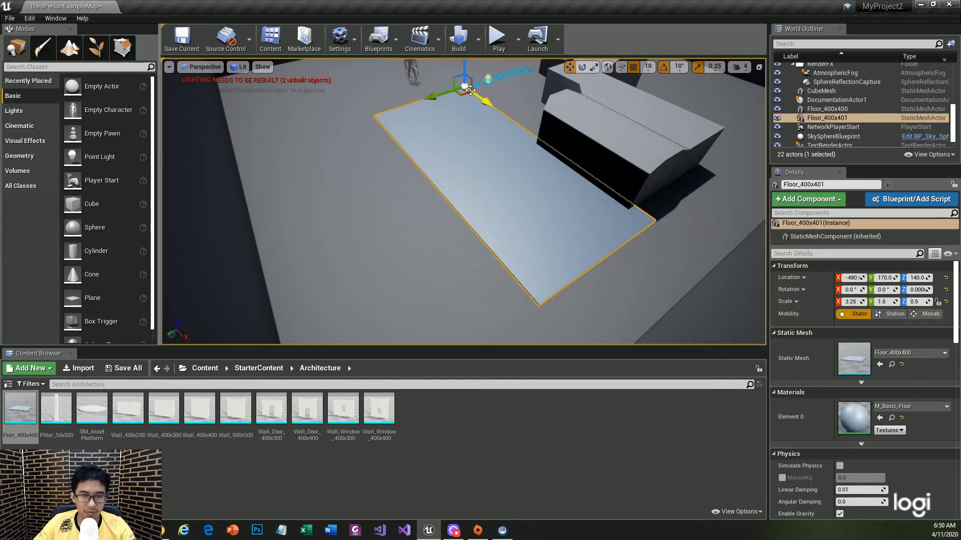
{"action": "left_click_drag", "start_coordinate": [442, 97], "coordinate": [338, 129]}
{"action": "left_click_drag", "start_coordinate": [334, 130], "coordinate": [337, 129]}
{"action": "left_click", "coordinate": [317, 103]}
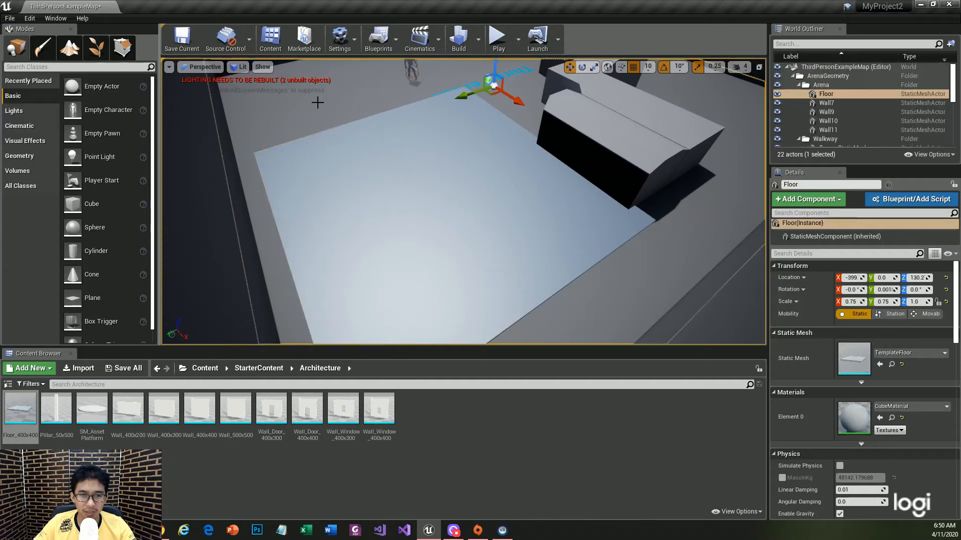
Duplicate the Floor_400x401 piece and move the copy along Y to -430, under the walkway
{"action": "left_click", "coordinate": [377, 155]}
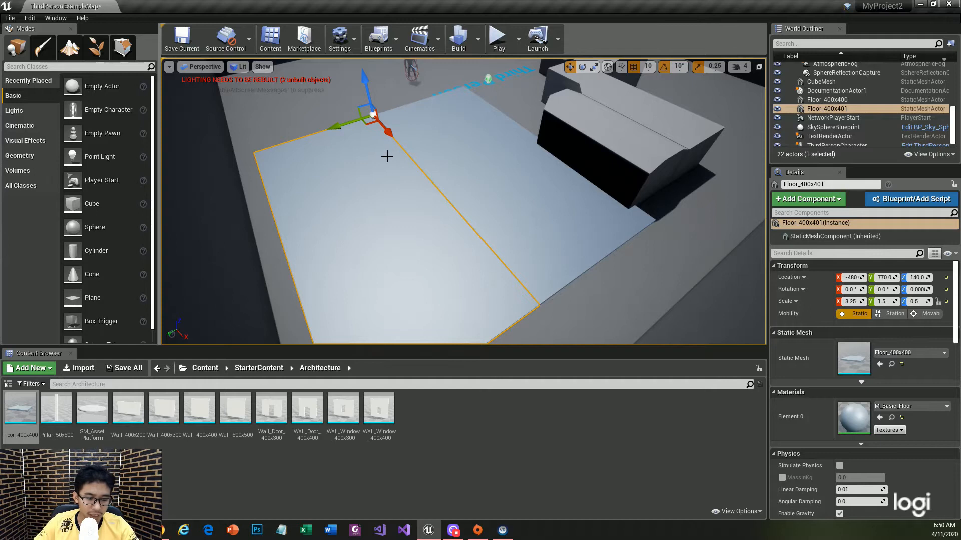
{"action": "key", "text": "ctrl+w"}
{"action": "left_click_drag", "start_coordinate": [345, 124], "coordinate": [529, 75]}
{"action": "right_click_drag", "start_coordinate": [556, 108], "coordinate": [495, 137]}
{"action": "right_click_drag", "start_coordinate": [606, 133], "coordinate": [599, 132]}
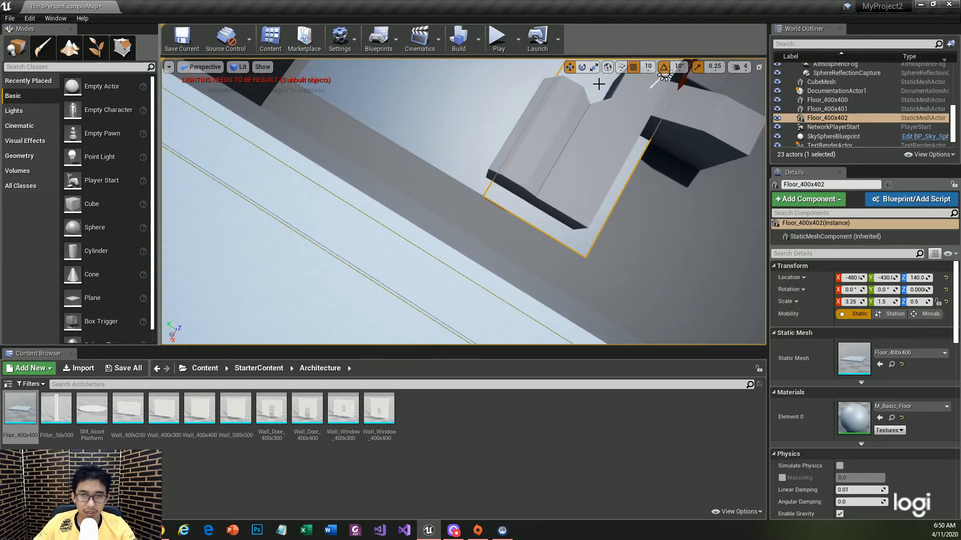
{"action": "scroll", "coordinate": [598, 84], "scroll_direction": "down", "scroll_amount": 3}
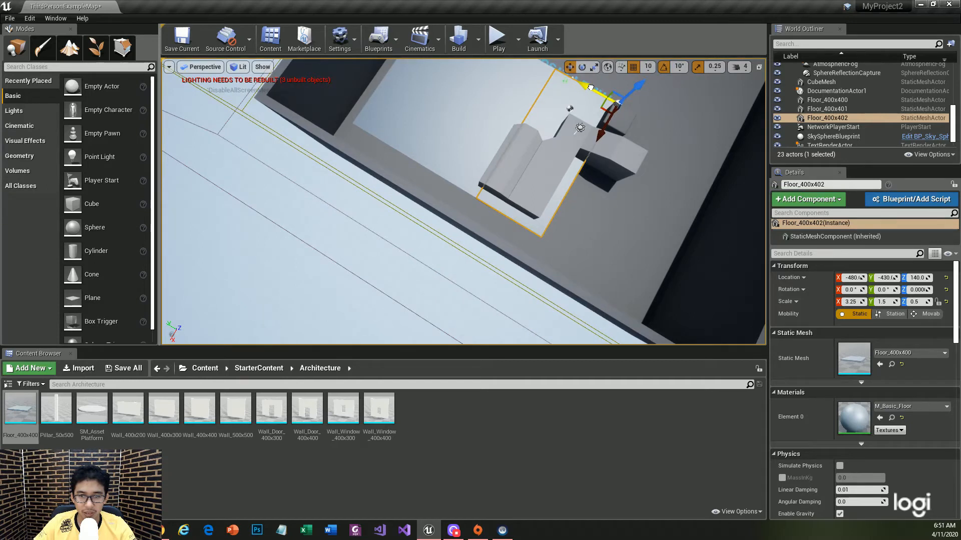
Examine the three floor pieces and the whole walled arena from several angles, framing the arena's Floor actor
{"action": "left_click", "coordinate": [619, 203]}
{"action": "left_click_drag", "start_coordinate": [611, 172], "coordinate": [456, 103], "text": "alt"}
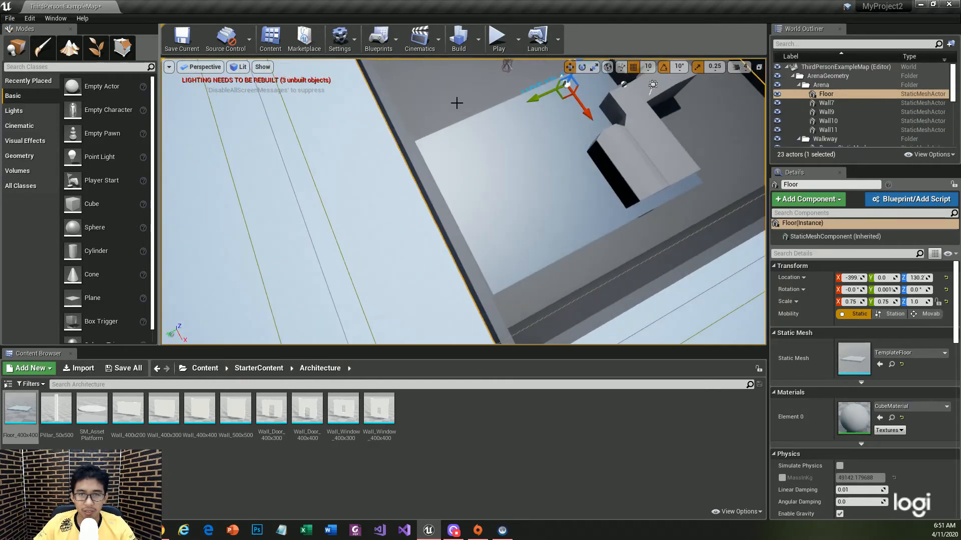
{"action": "left_click", "coordinate": [839, 68]}
{"action": "double_click", "coordinate": [837, 95]}
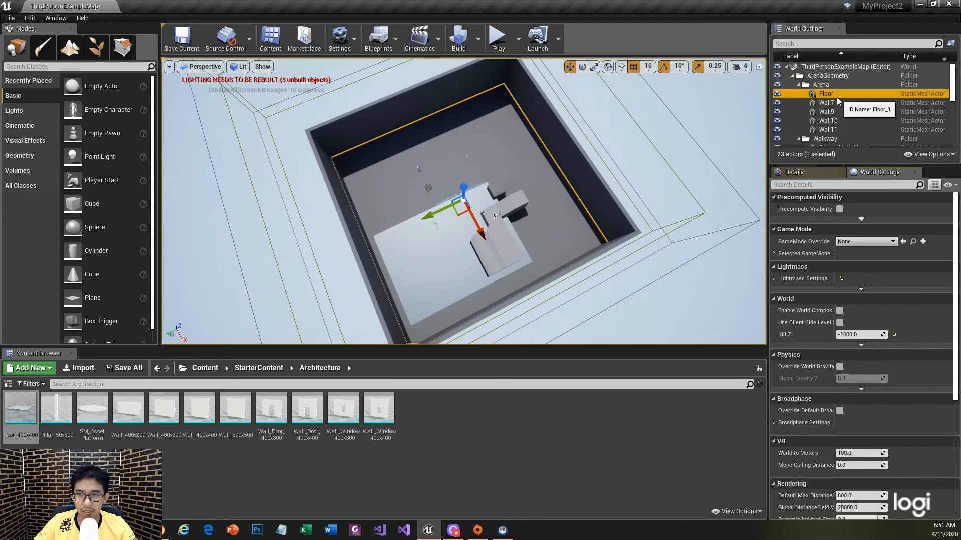
{"action": "left_click_drag", "start_coordinate": [584, 184], "coordinate": [741, 150], "text": "alt"}
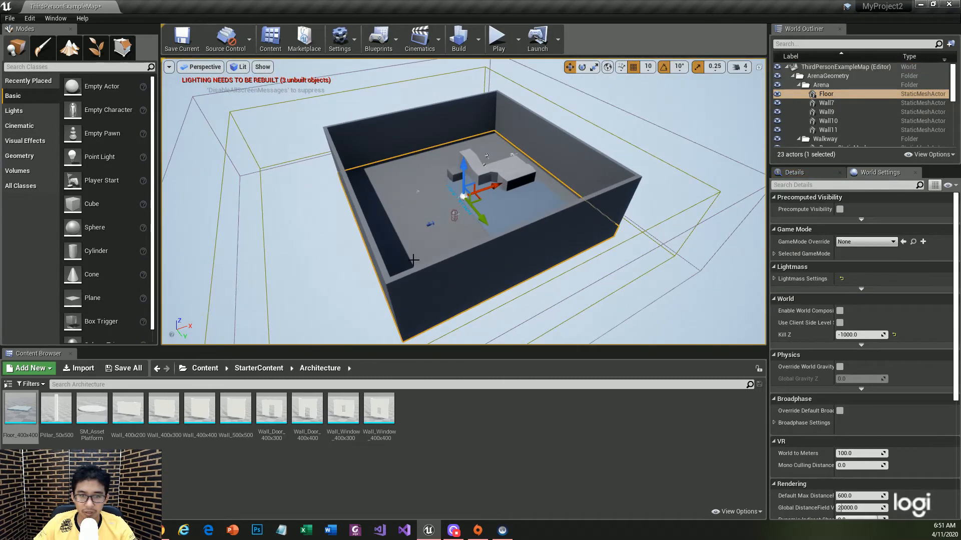
{"action": "left_click", "coordinate": [456, 215]}
{"action": "key", "text": "ctrl+z"}
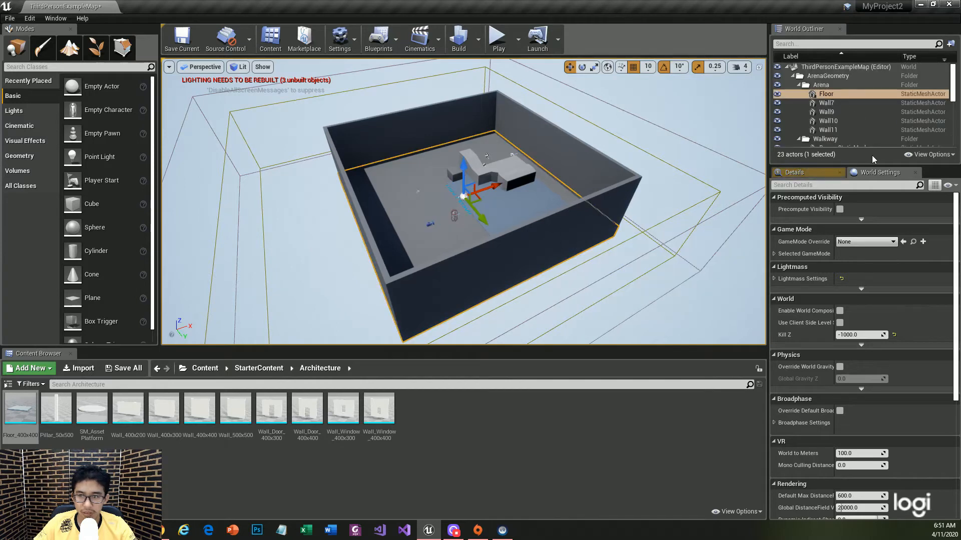
{"action": "scroll", "coordinate": [863, 119], "scroll_direction": "down", "scroll_amount": 6}
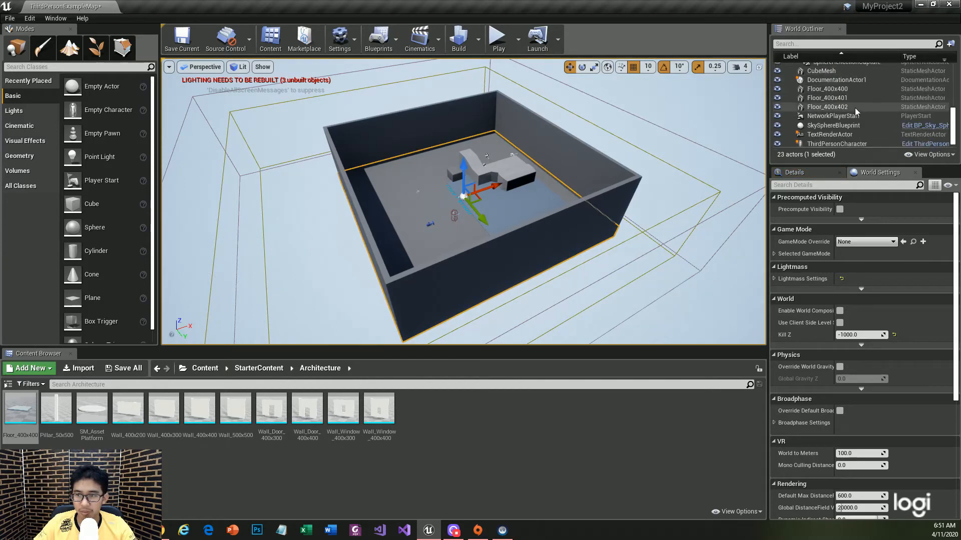
Select the ThirdPersonCharacter and raise it along Z above the ground
{"action": "double_click", "coordinate": [844, 143]}
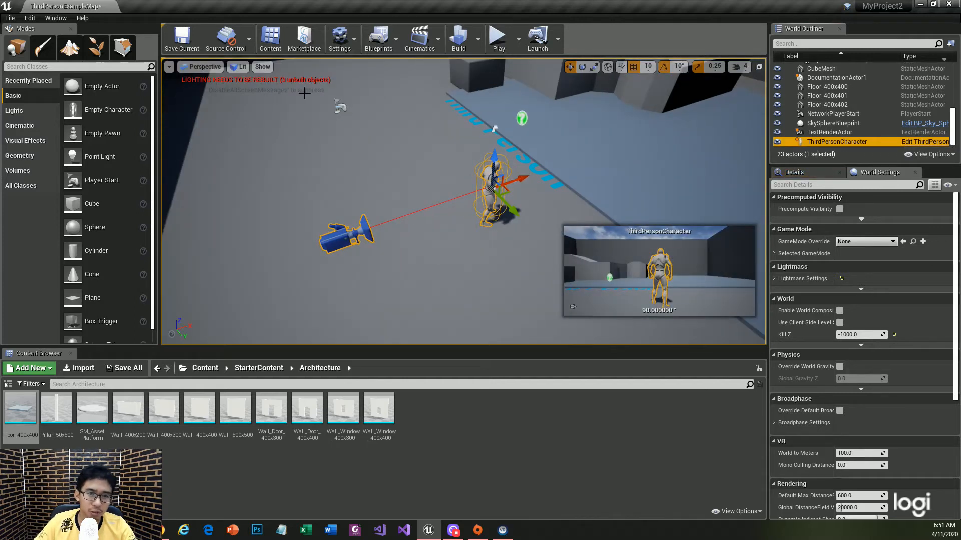
{"action": "scroll", "coordinate": [492, 145], "scroll_direction": "down", "scroll_amount": 10}
{"action": "scroll", "coordinate": [492, 145], "scroll_direction": "down", "scroll_amount": 6}
{"action": "left_click_drag", "start_coordinate": [625, 142], "coordinate": [577, 320], "text": "alt"}
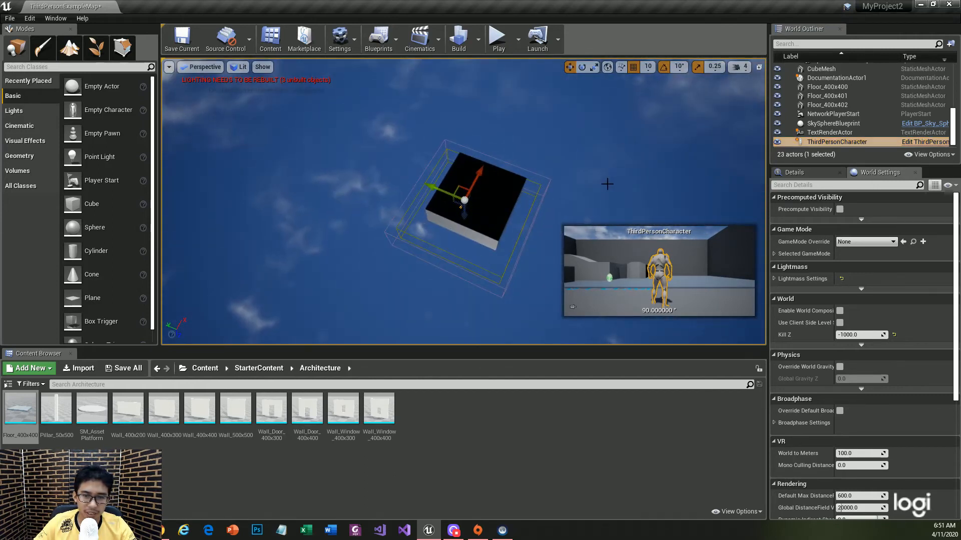
{"action": "left_click", "coordinate": [838, 115]}
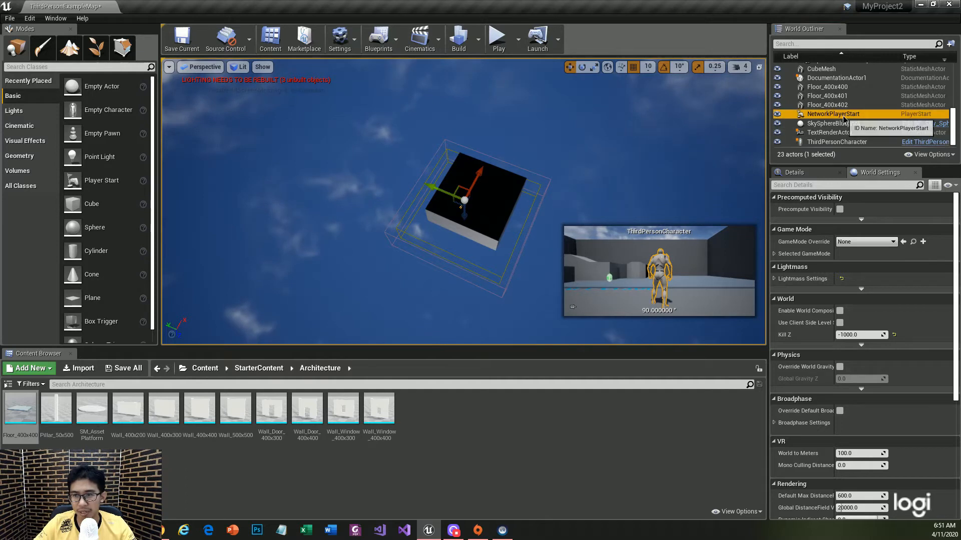
{"action": "double_click", "coordinate": [841, 145]}
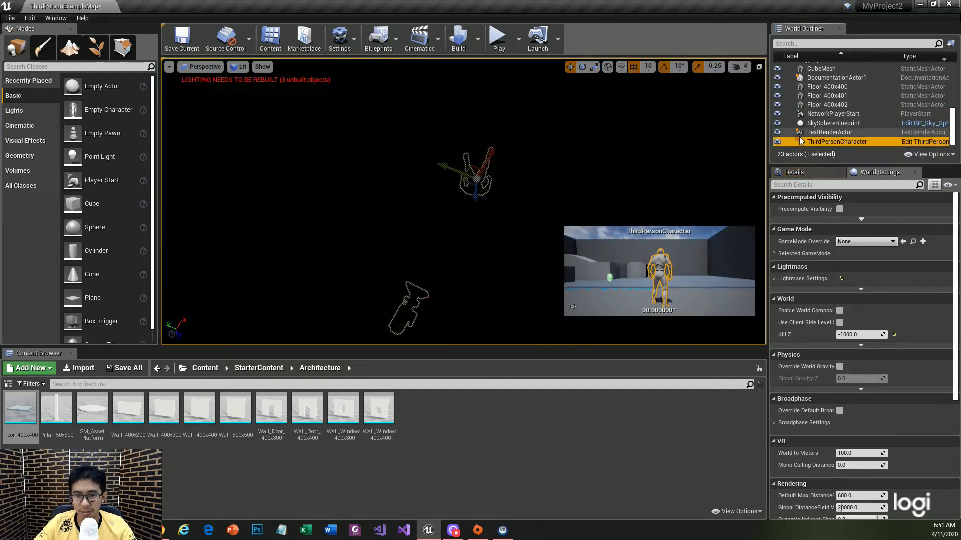
{"action": "left_click_drag", "start_coordinate": [509, 155], "coordinate": [365, 253], "text": "alt"}
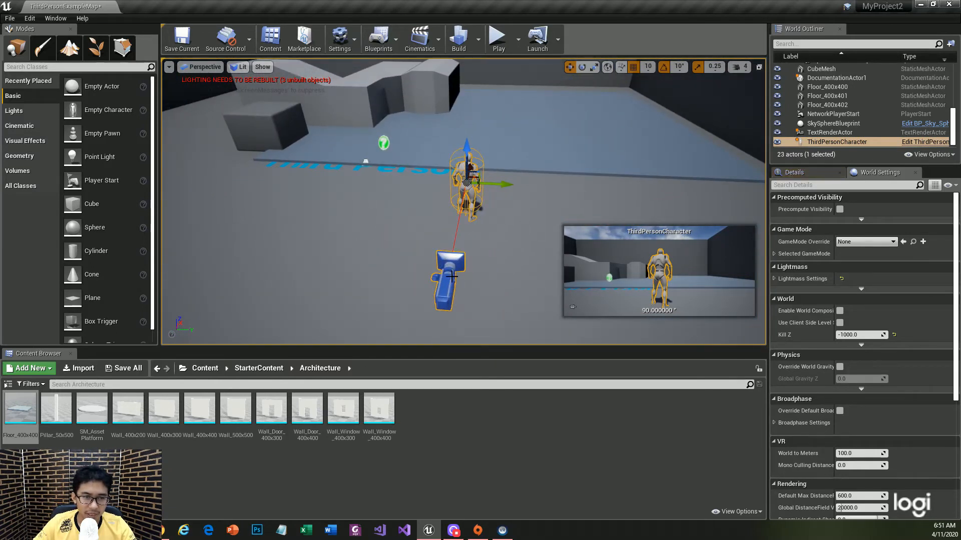
{"action": "left_click", "coordinate": [460, 223]}
{"action": "left_click", "coordinate": [456, 184]}
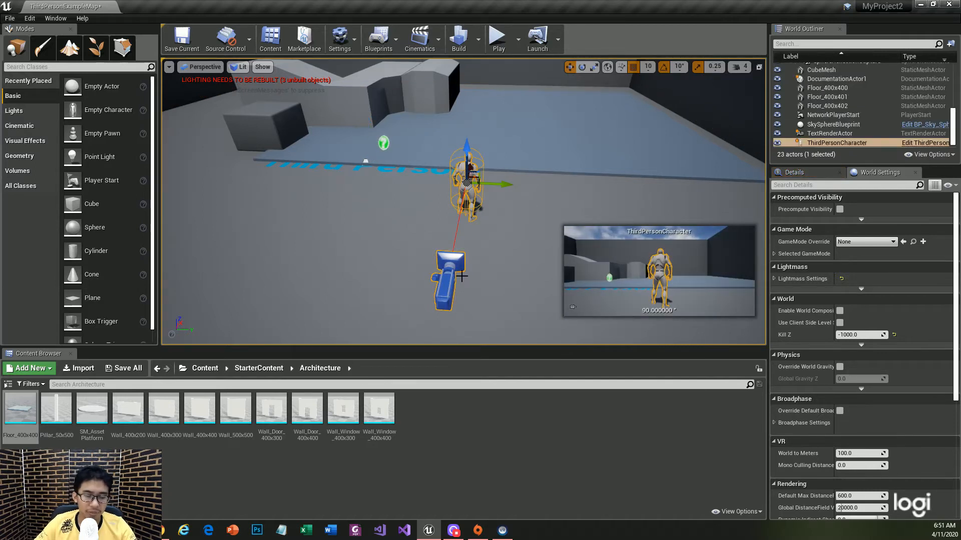
{"action": "left_click_drag", "start_coordinate": [466, 146], "coordinate": [473, 102]}
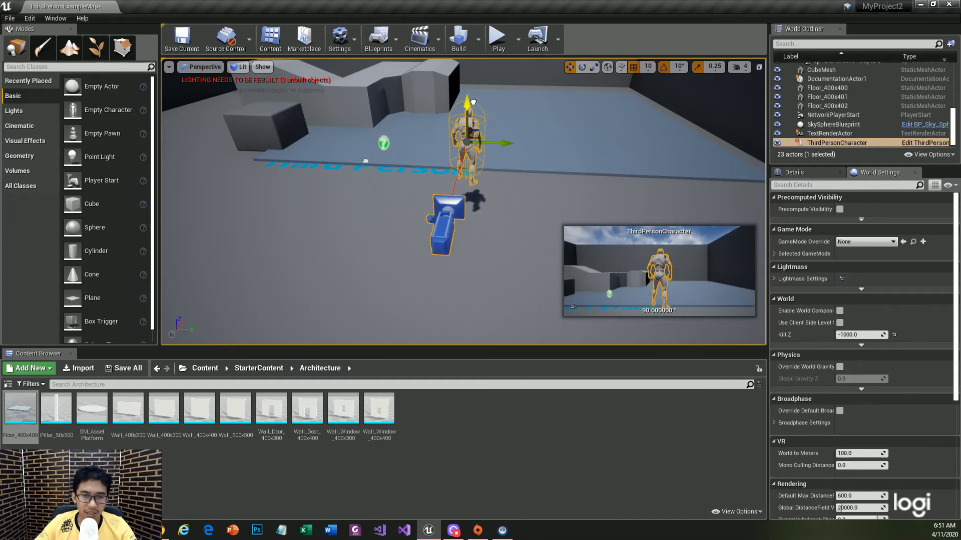
Play the level, run the character across the new floor pieces and the walkway, and stop the session
{"action": "left_click", "coordinate": [498, 39]}
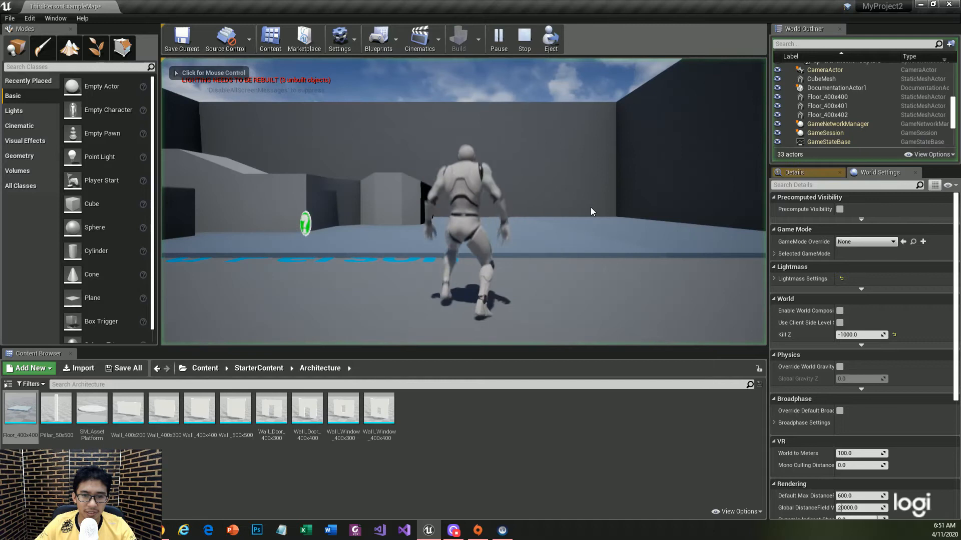
{"action": "left_click", "coordinate": [556, 170]}
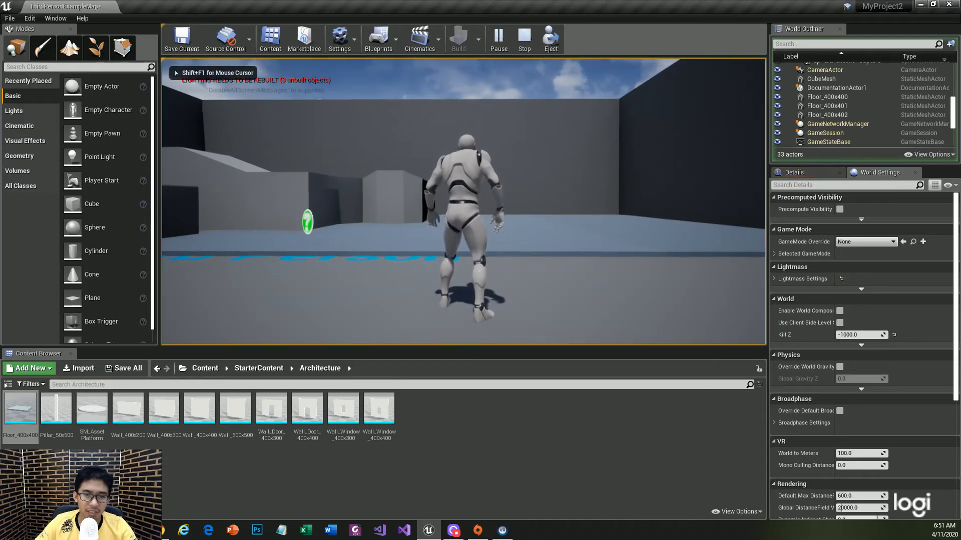
{"action": "key", "text": "w"}
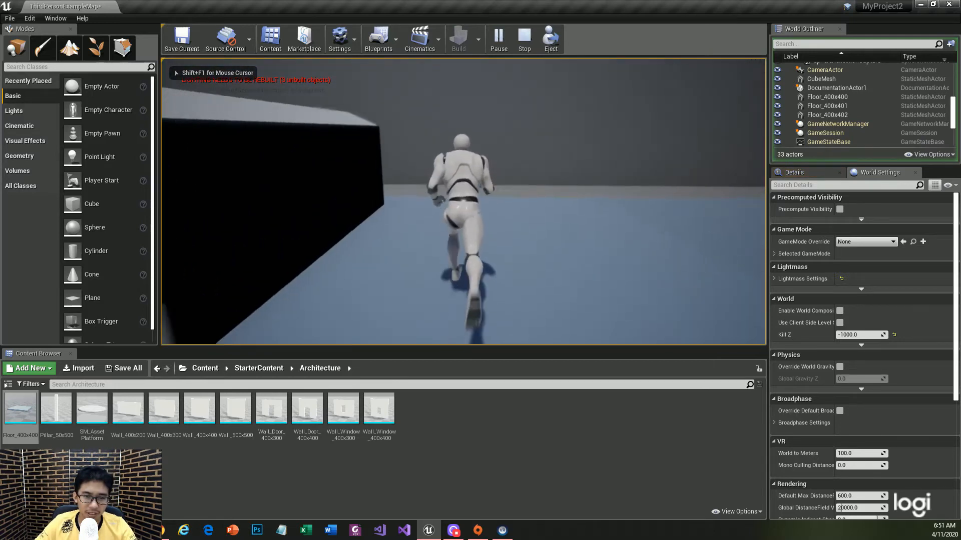
{"action": "key", "text": "w"}
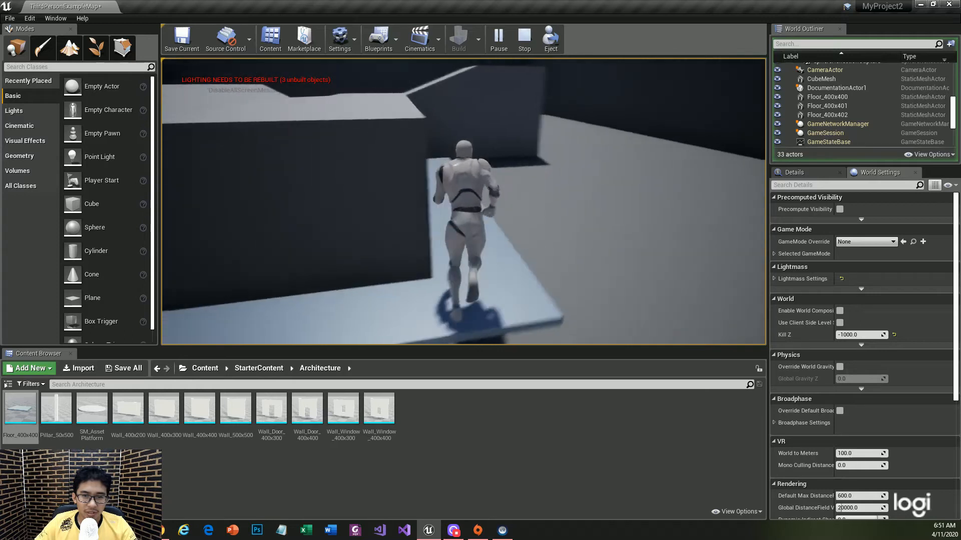
{"action": "key", "text": "w"}
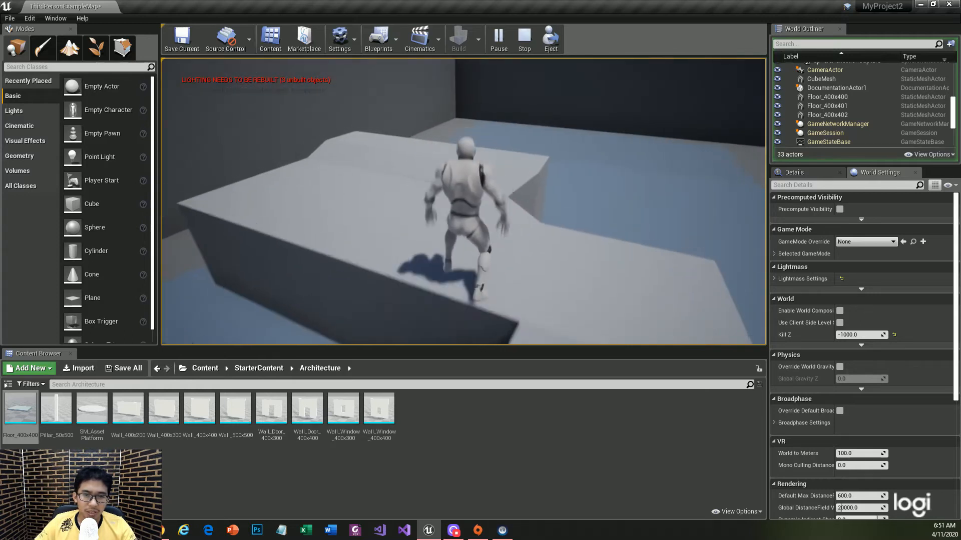
{"action": "key", "text": "w"}
{"action": "key", "text": "w"}
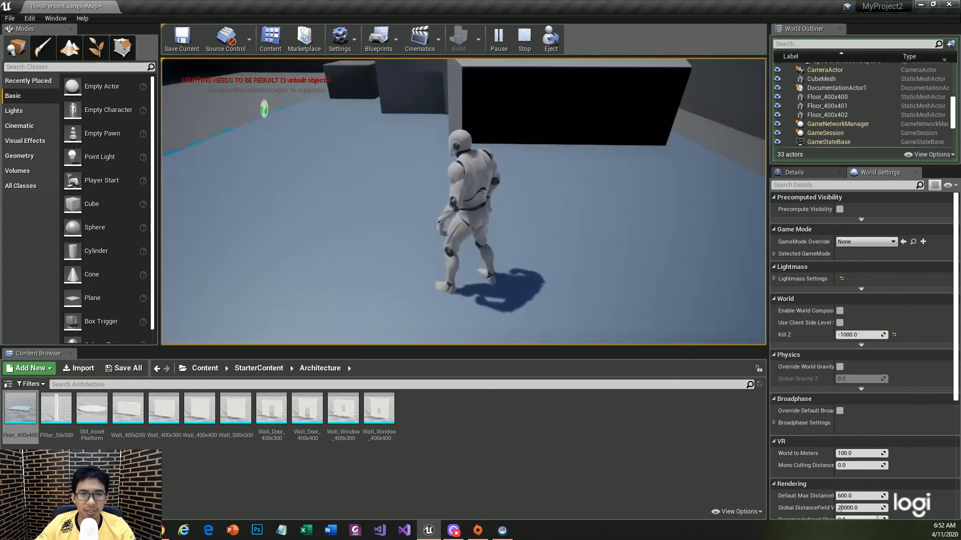
{"action": "key", "text": "Escape"}
Set the collision preset of the Floor_400x400 piece to NoCollision in its actor details
{"action": "left_click", "coordinate": [421, 257]}
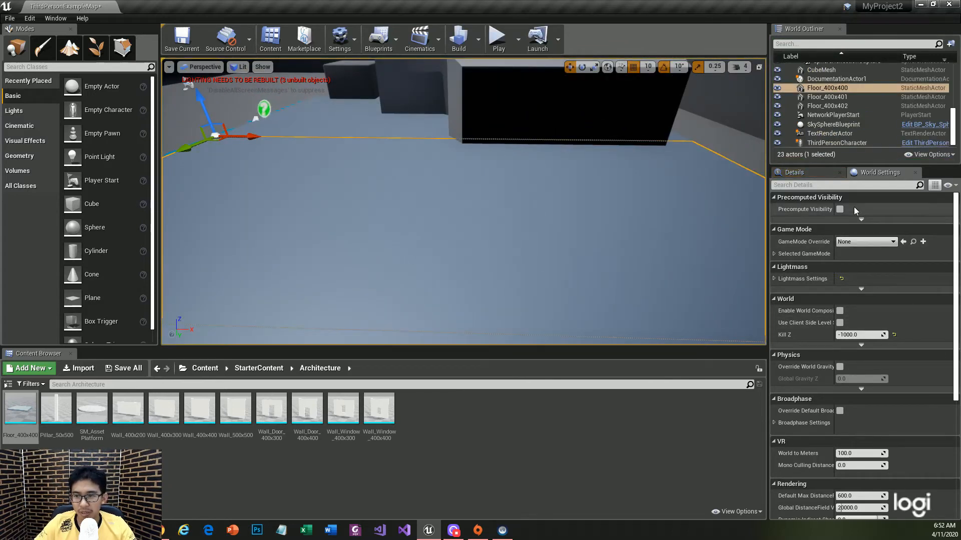
{"action": "left_click", "coordinate": [823, 175]}
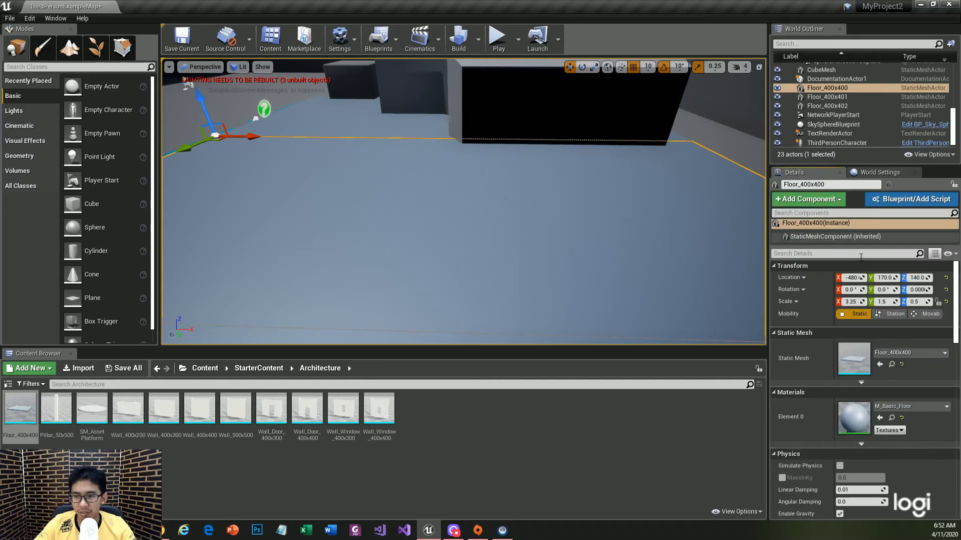
{"action": "scroll", "coordinate": [886, 351], "scroll_direction": "down", "scroll_amount": 3}
{"action": "scroll", "coordinate": [885, 351], "scroll_direction": "down", "scroll_amount": 5}
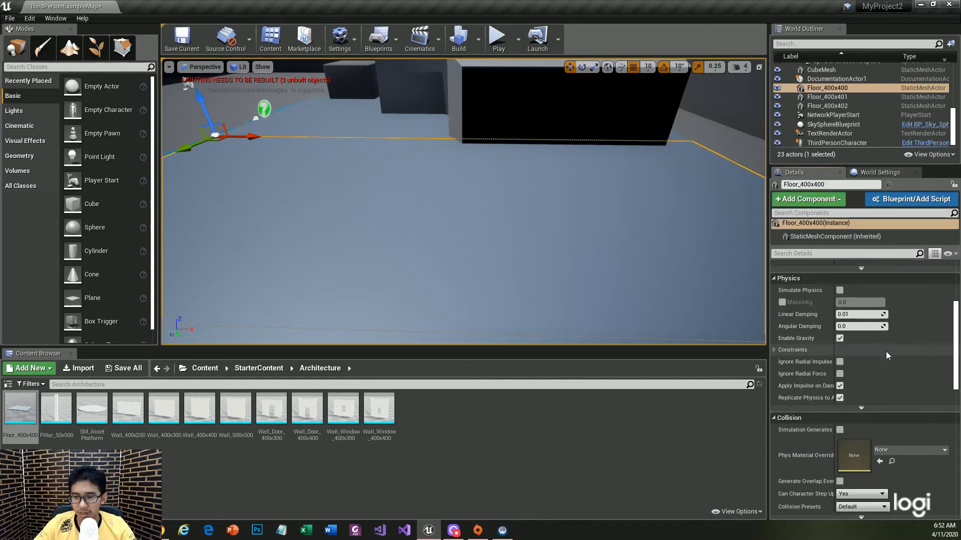
{"action": "scroll", "coordinate": [886, 351], "scroll_direction": "down", "scroll_amount": 1}
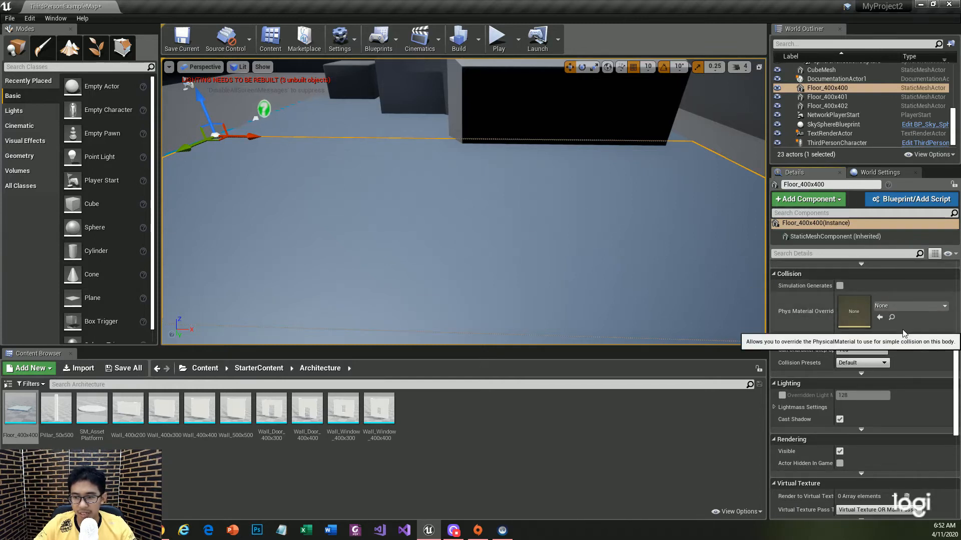
{"action": "scroll", "coordinate": [801, 310], "scroll_direction": "down", "scroll_amount": 3}
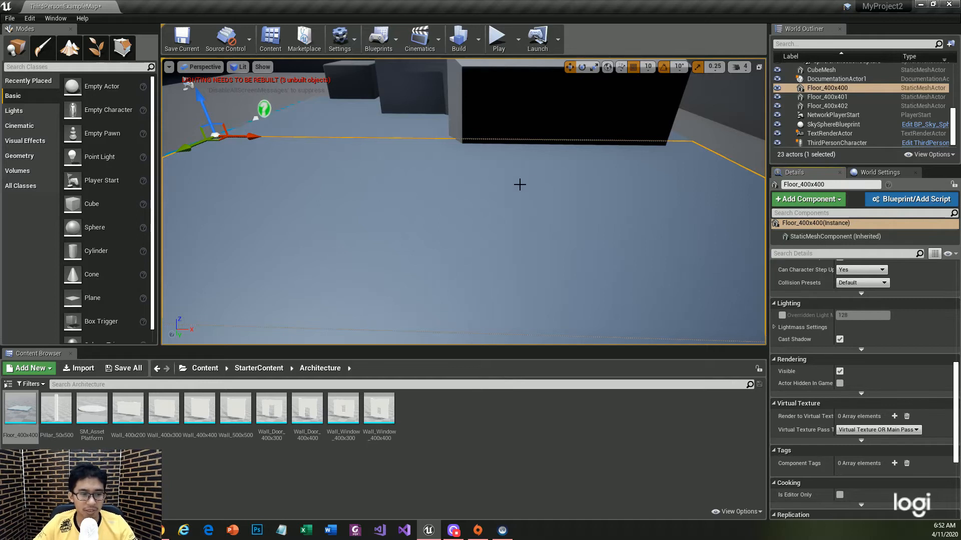
{"action": "scroll", "coordinate": [520, 184], "scroll_direction": "down", "scroll_amount": 4}
{"action": "scroll", "coordinate": [823, 364], "scroll_direction": "up", "scroll_amount": 4}
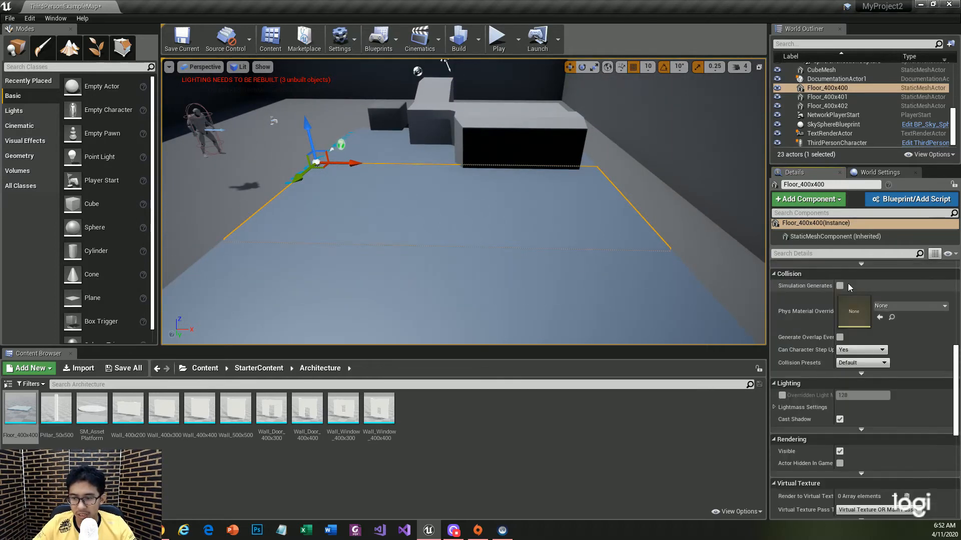
{"action": "scroll", "coordinate": [869, 361], "scroll_direction": "up", "scroll_amount": 2}
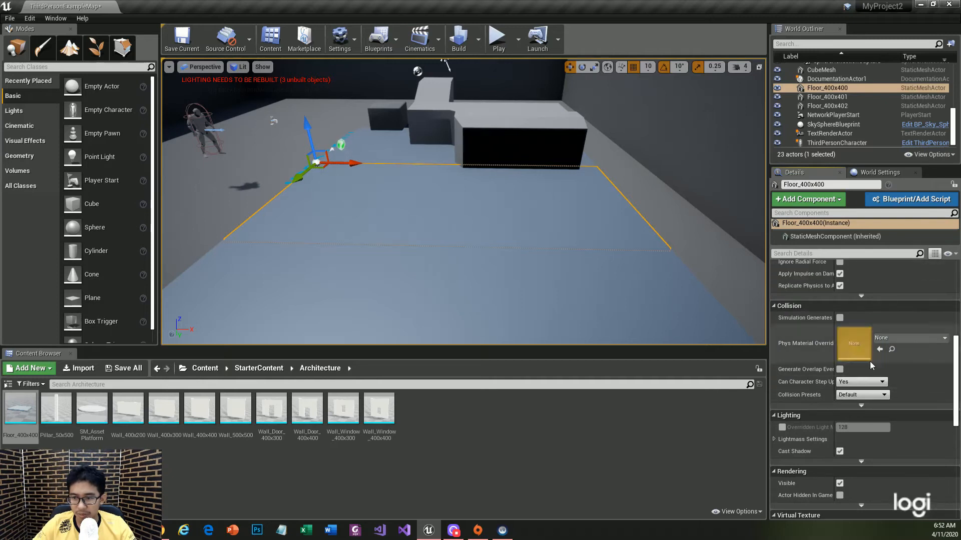
{"action": "left_click", "coordinate": [878, 394]}
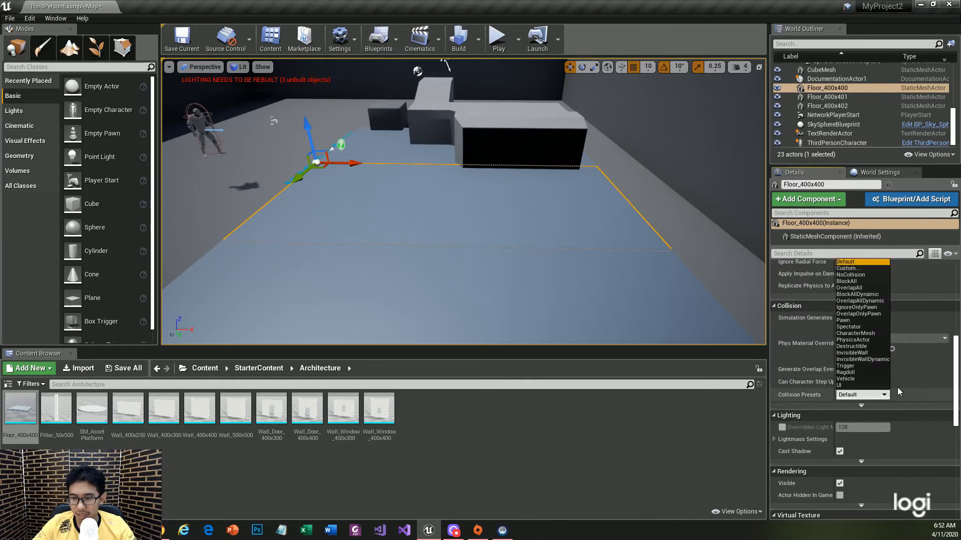
{"action": "left_click", "coordinate": [869, 274]}
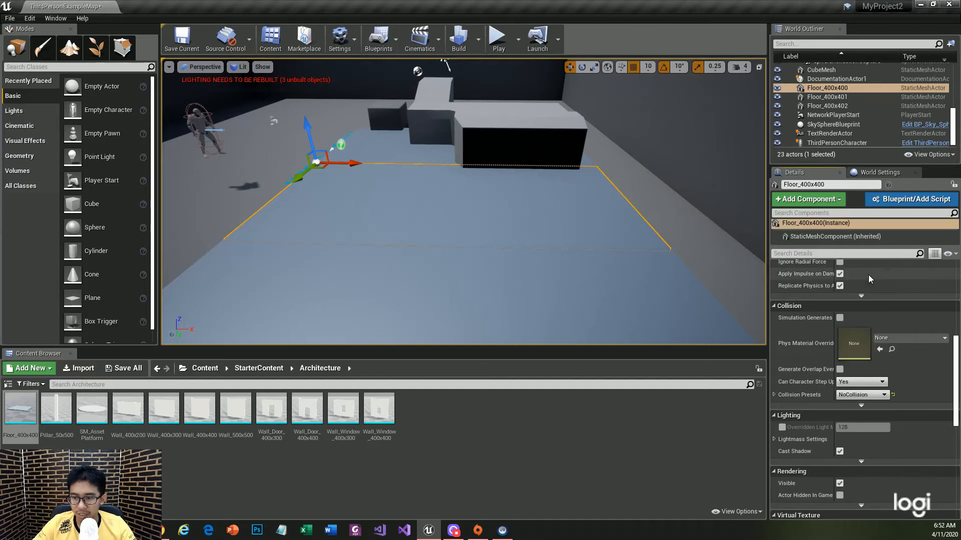
Play the level, run the character back and forth over the NoCollision floor piece beside the walkway, and stop the session
{"action": "left_click", "coordinate": [490, 47]}
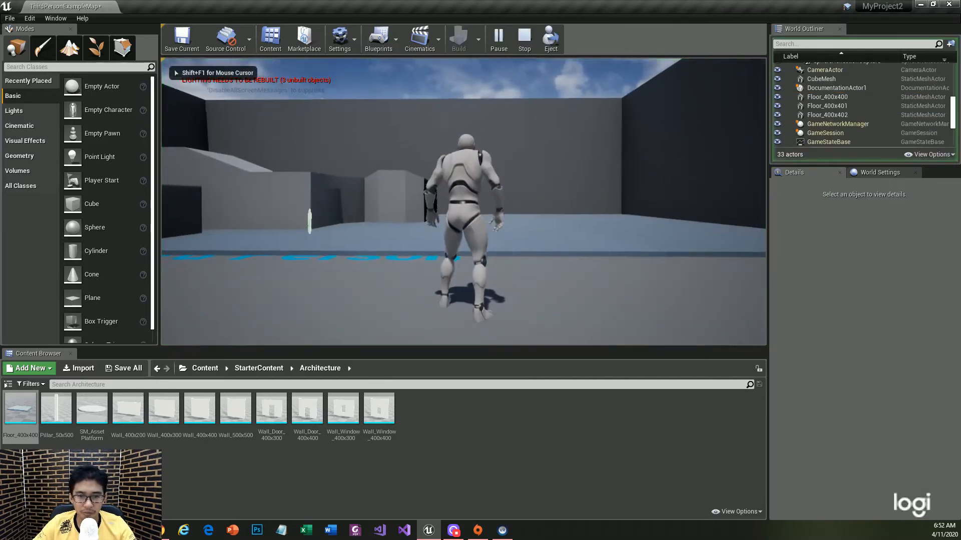
{"action": "key", "text": "w"}
{"action": "key", "text": "a"}
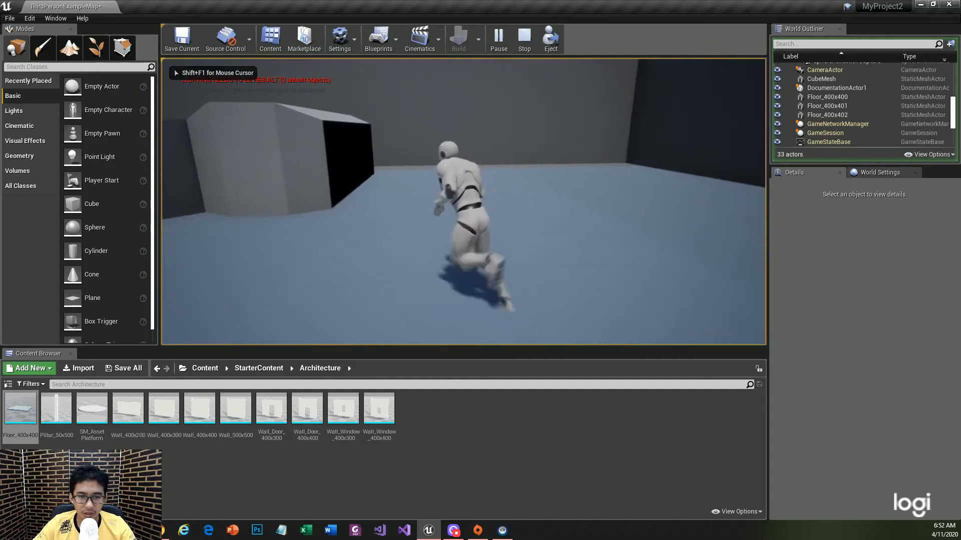
{"action": "key", "text": "w"}
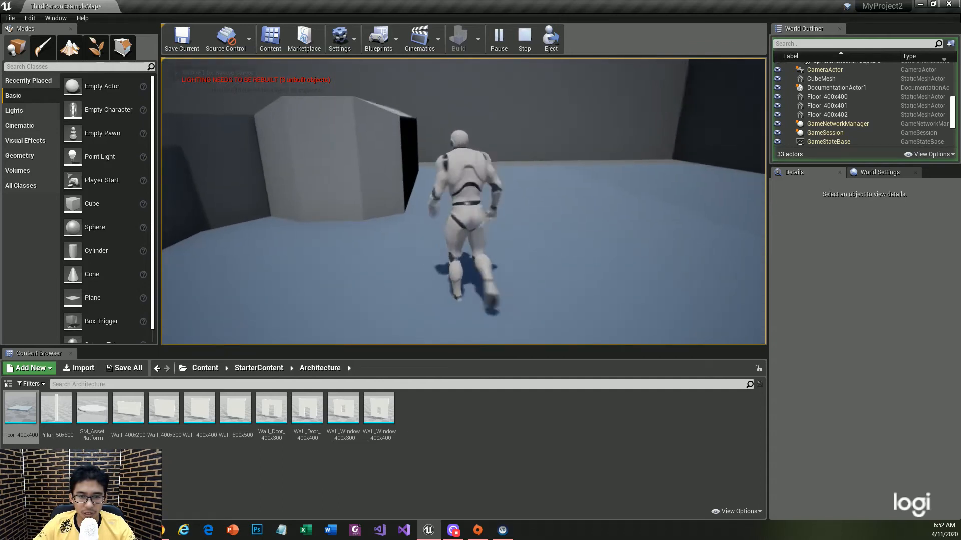
{"action": "key", "text": "d"}
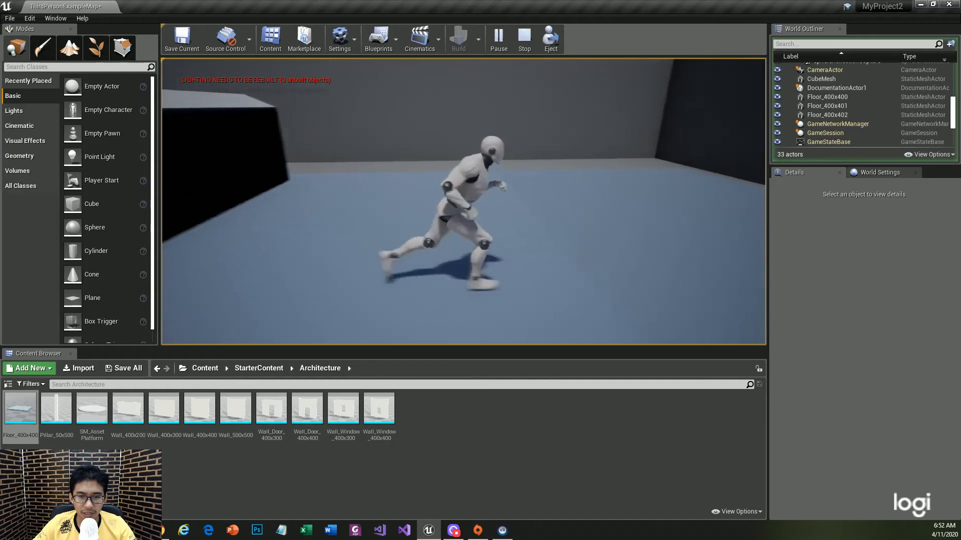
{"action": "key", "text": "d"}
{"action": "key", "text": "d"}
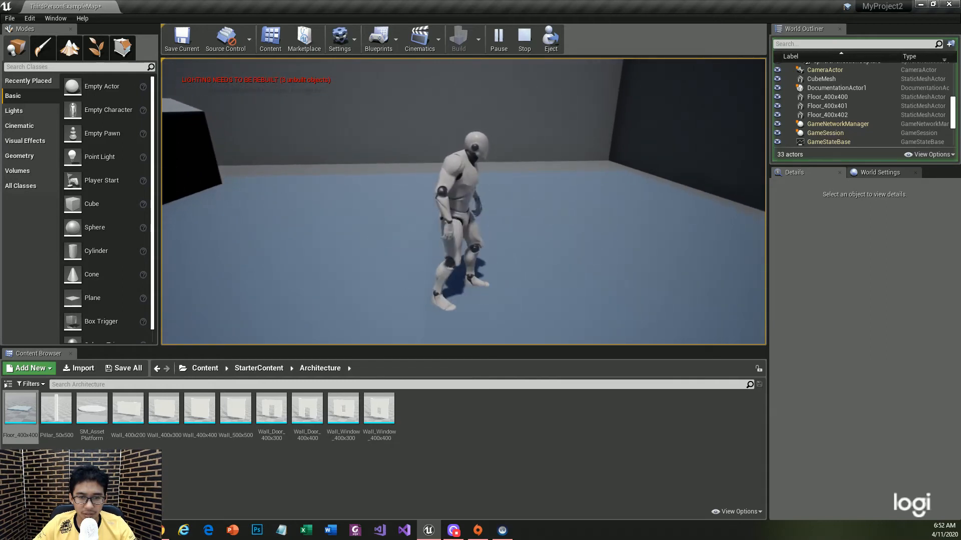
{"action": "key", "text": "a"}
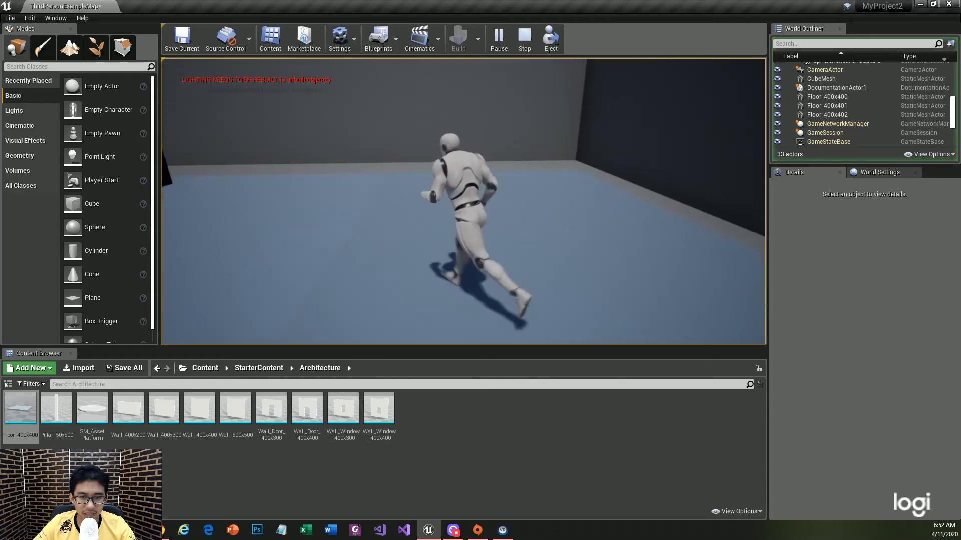
{"action": "key", "text": "w"}
{"action": "key", "text": "a"}
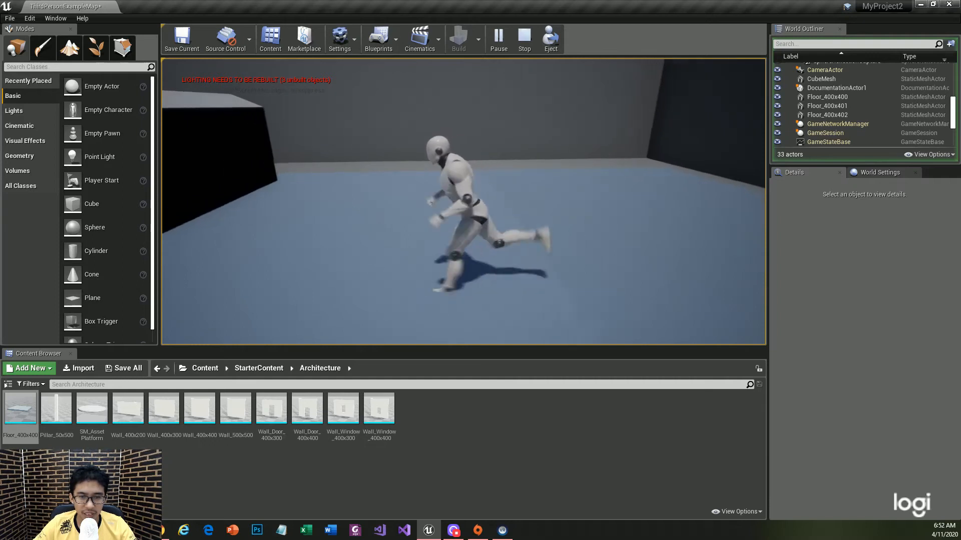
{"action": "key", "text": "a"}
{"action": "key", "text": "s"}
{"action": "key", "text": "d"}
{"action": "key", "text": "a"}
{"action": "key", "text": "w"}
{"action": "key", "text": "a"}
{"action": "key", "text": "s"}
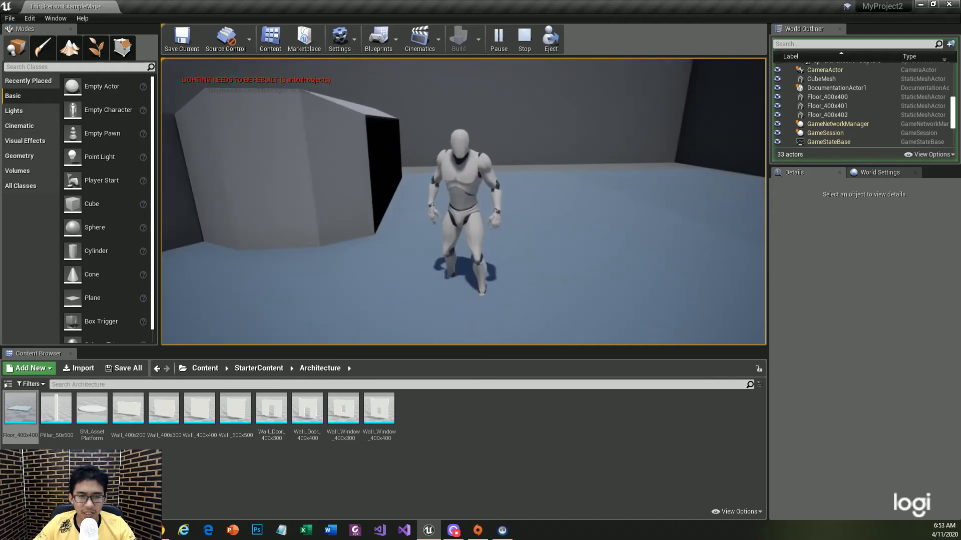
{"action": "key", "text": "w"}
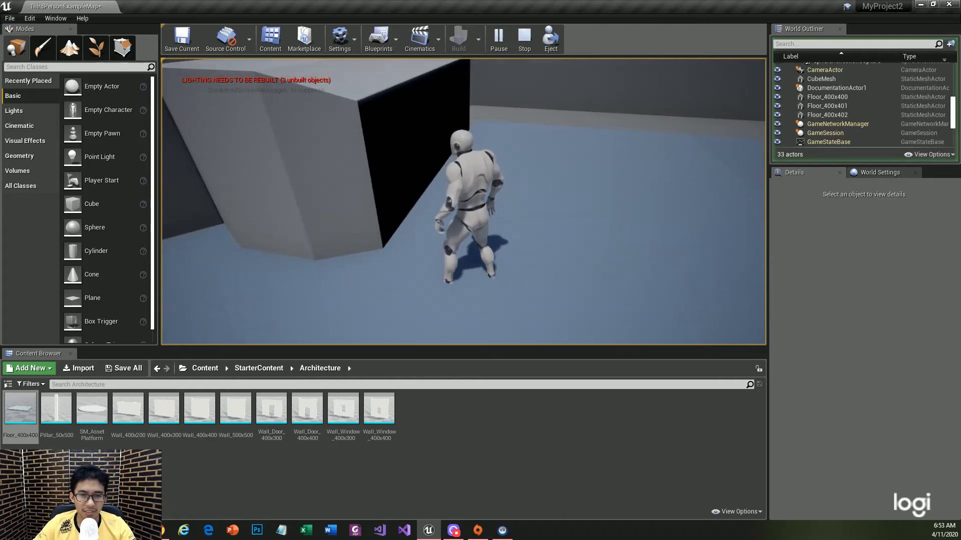
{"action": "key", "text": "Escape"}
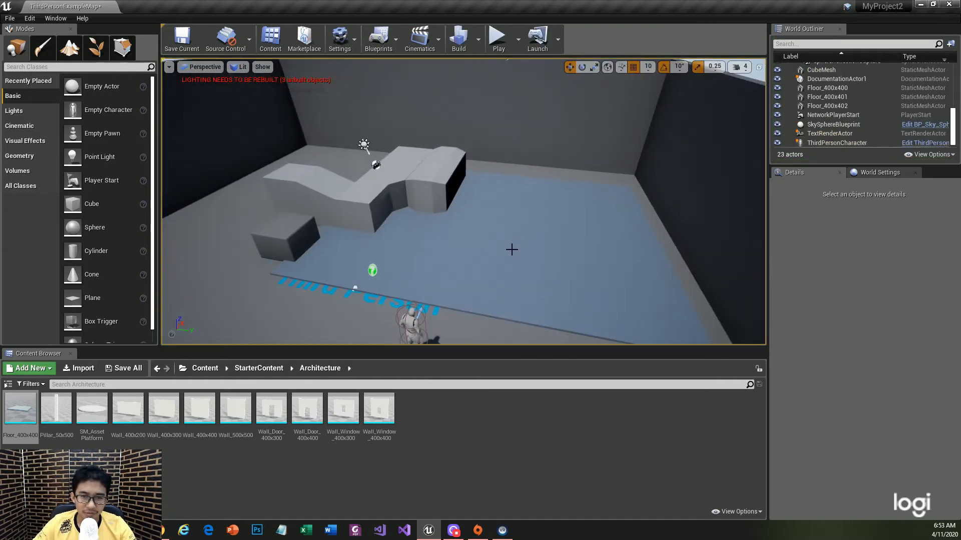
Delete the middle Floor_400x400 piece from the level
{"action": "left_click", "coordinate": [521, 247]}
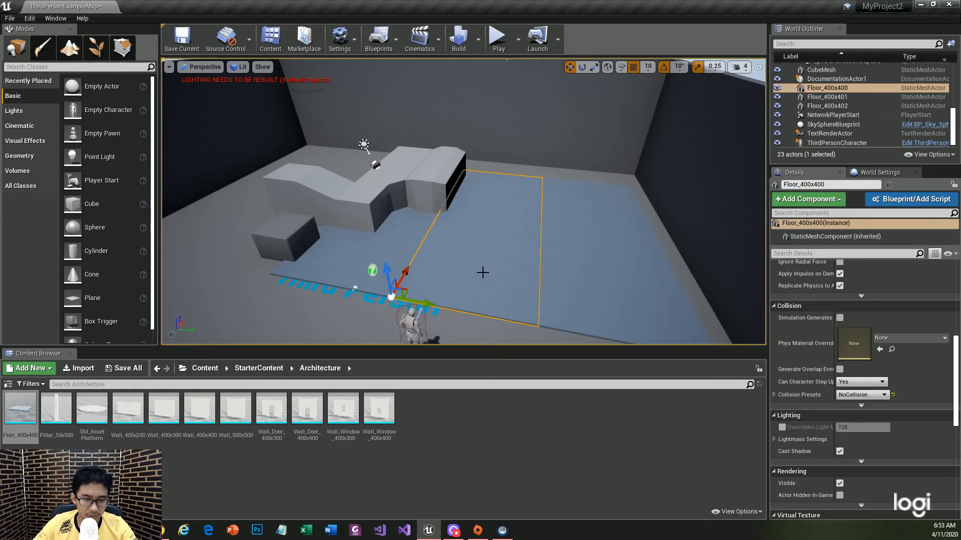
{"action": "key", "text": "Delete"}
{"action": "left_click", "coordinate": [467, 253]}
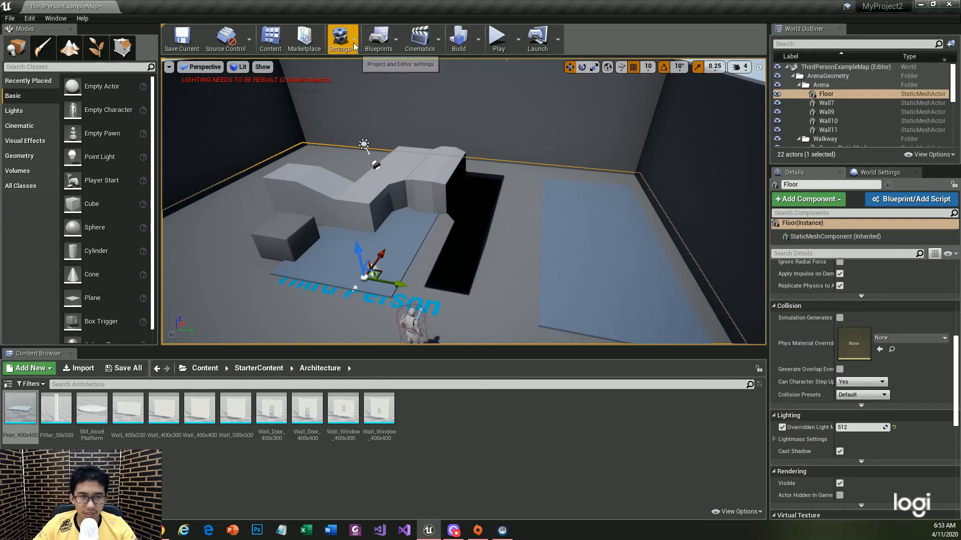
Play the level, run the character into the gap between the two remaining floor pieces, and stop the session
{"action": "left_click", "coordinate": [497, 39]}
{"action": "left_click", "coordinate": [528, 231]}
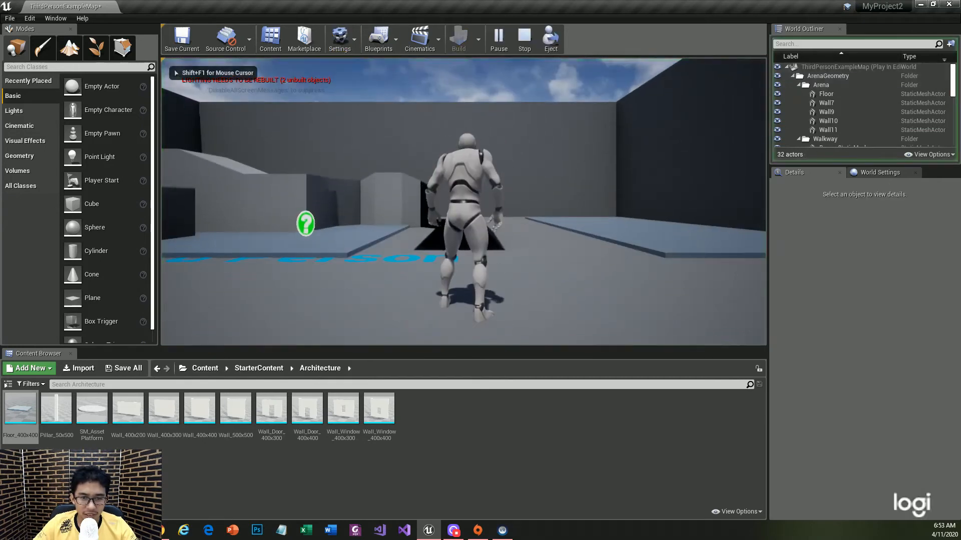
{"action": "key", "text": "w"}
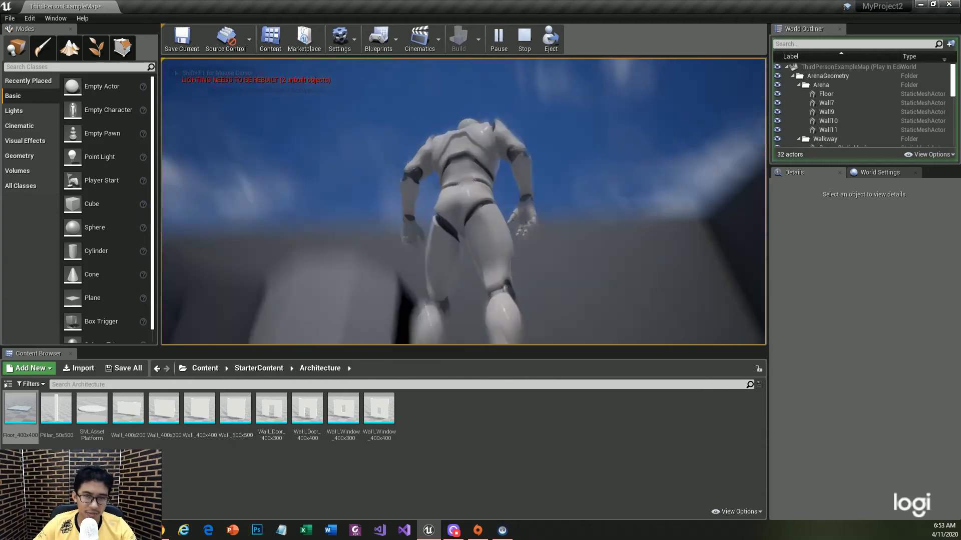
{"action": "key", "text": "Escape"}
Set the arena Floor's collision preset to NoCollision and play-test the level briefly
{"action": "right_click_drag", "start_coordinate": [513, 270], "coordinate": [505, 335]}
{"action": "right_click_drag", "start_coordinate": [504, 223], "coordinate": [415, 226]}
{"action": "right_click_drag", "start_coordinate": [552, 146], "coordinate": [611, 145]}
{"action": "scroll", "coordinate": [552, 145], "scroll_direction": "down", "scroll_amount": 8}
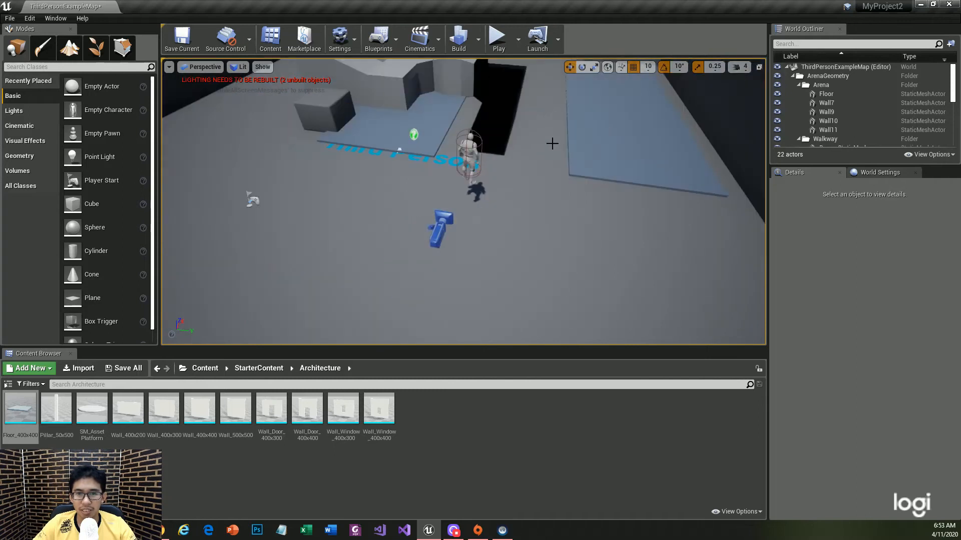
{"action": "left_click", "coordinate": [519, 165]}
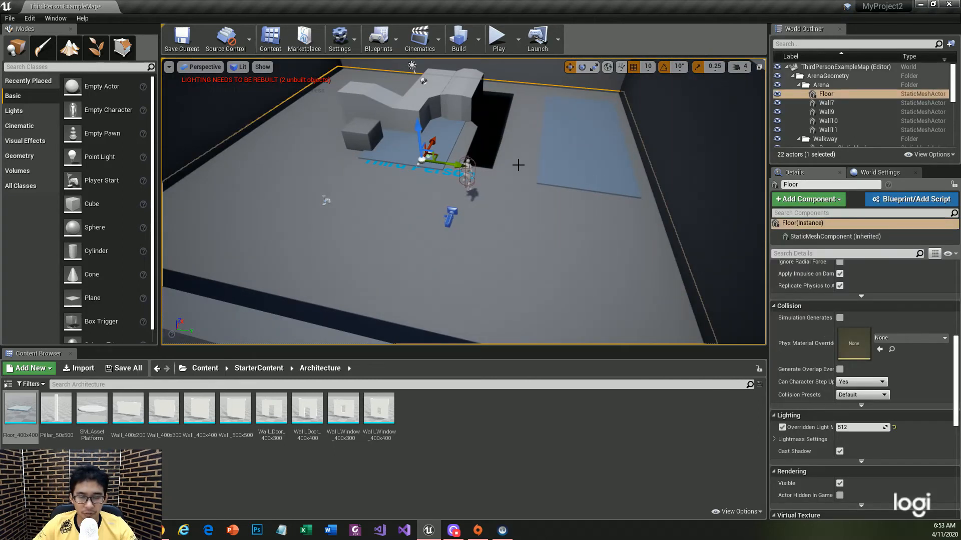
{"action": "left_click", "coordinate": [874, 396]}
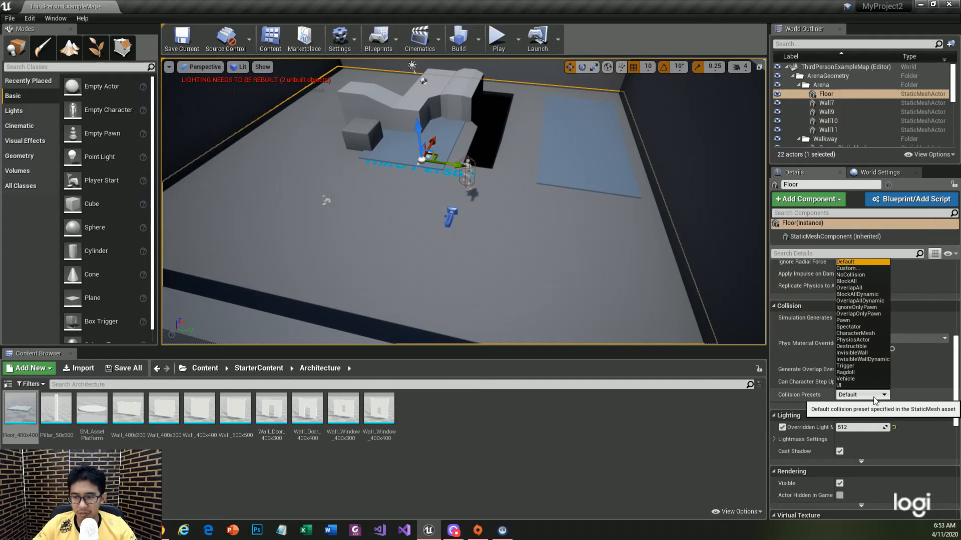
{"action": "left_click", "coordinate": [859, 275]}
{"action": "left_click", "coordinate": [497, 38]}
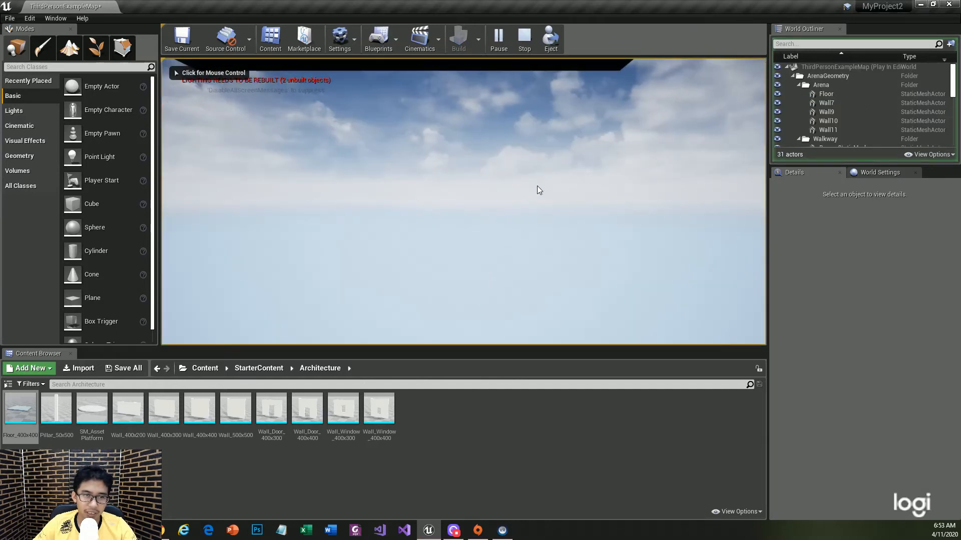
{"action": "key", "text": "Escape"}
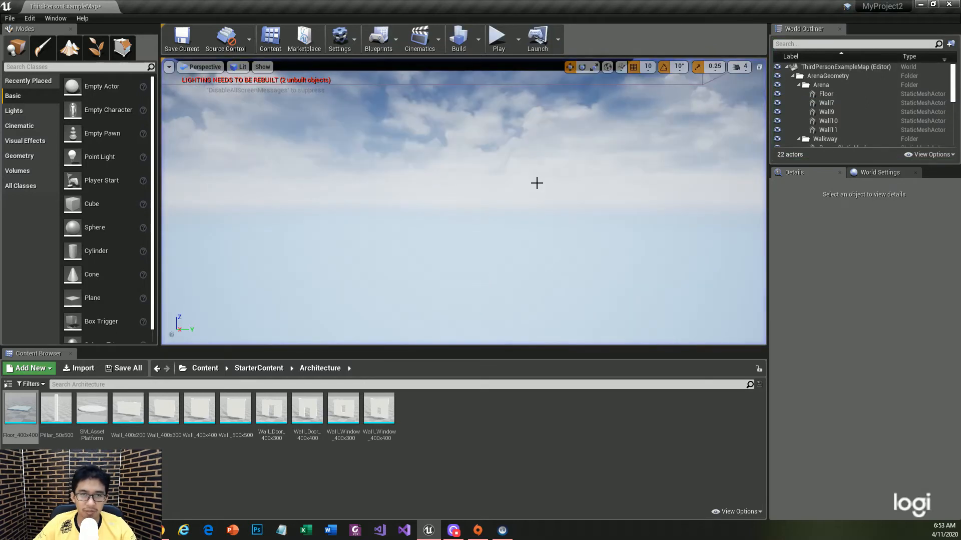
Focus the view on the ThirdPersonCharacter and restore the arena Floor's collision preset to Default
{"action": "scroll", "coordinate": [835, 129], "scroll_direction": "down", "scroll_amount": 3}
{"action": "scroll", "coordinate": [835, 129], "scroll_direction": "down", "scroll_amount": 2}
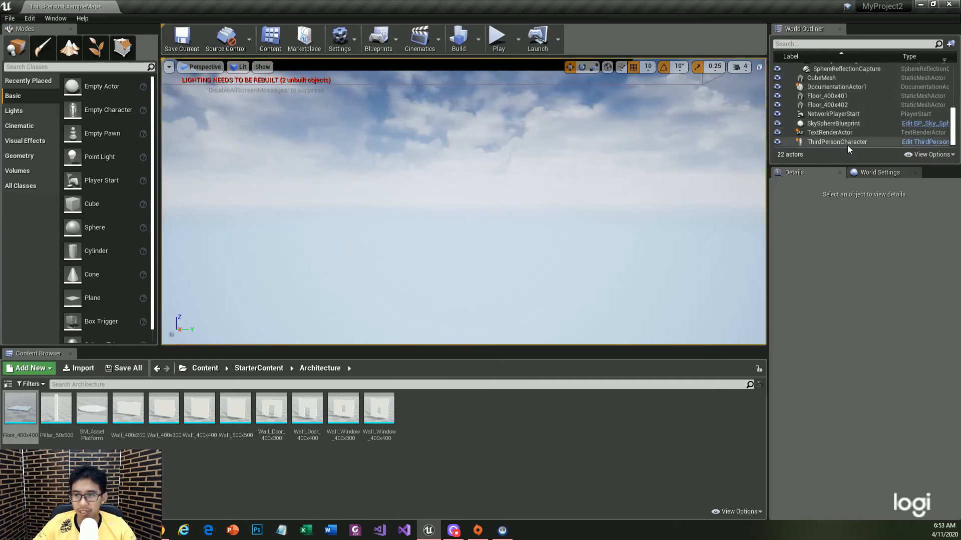
{"action": "double_click", "coordinate": [837, 142]}
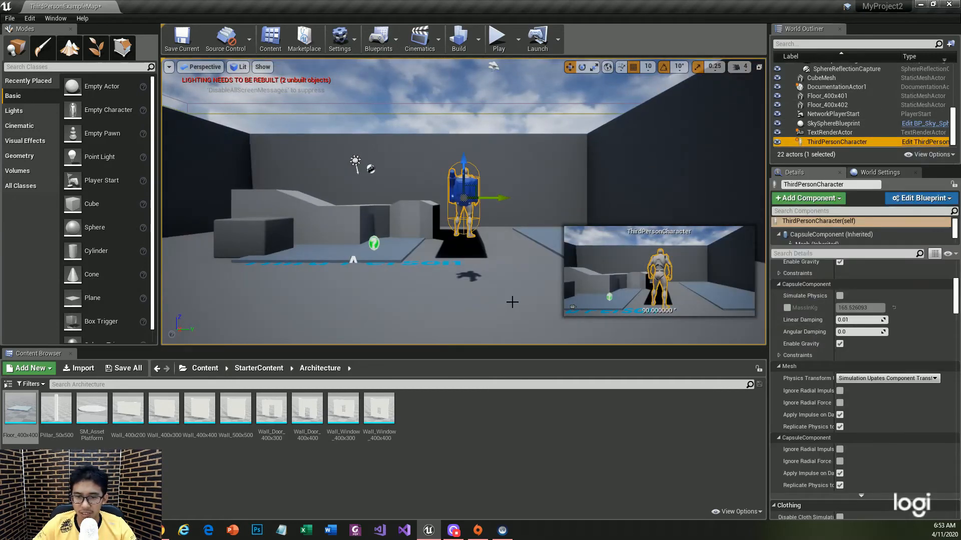
{"action": "left_click", "coordinate": [553, 310]}
{"action": "left_click", "coordinate": [861, 395]}
{"action": "left_click", "coordinate": [859, 265]}
Play the level and run the character forward along the gap between the two blue floor pieces
{"action": "left_click", "coordinate": [495, 37]}
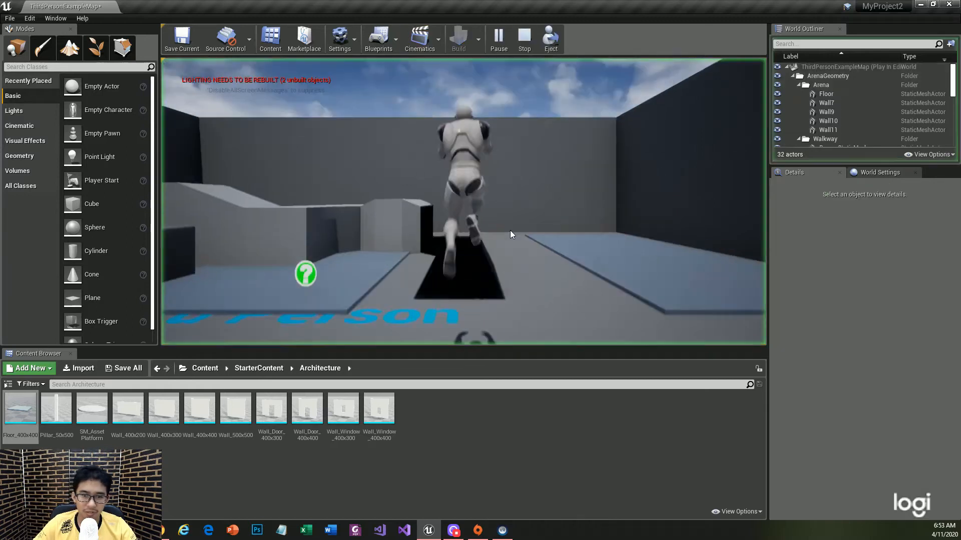
{"action": "key", "text": "w"}
{"action": "key", "text": "w"}
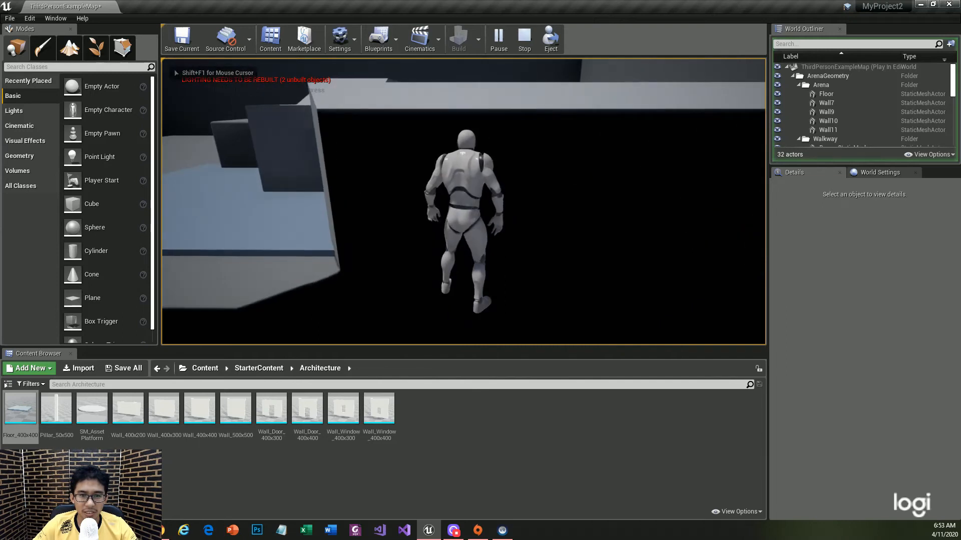
{"action": "key", "text": "d"}
{"action": "key", "text": "w"}
{"action": "key", "text": "w"}
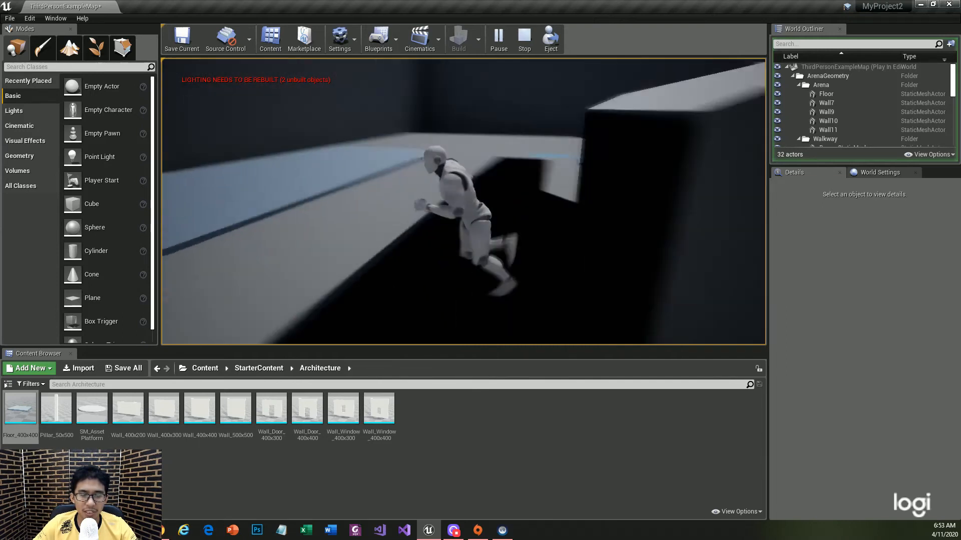
{"action": "key", "text": "w"}
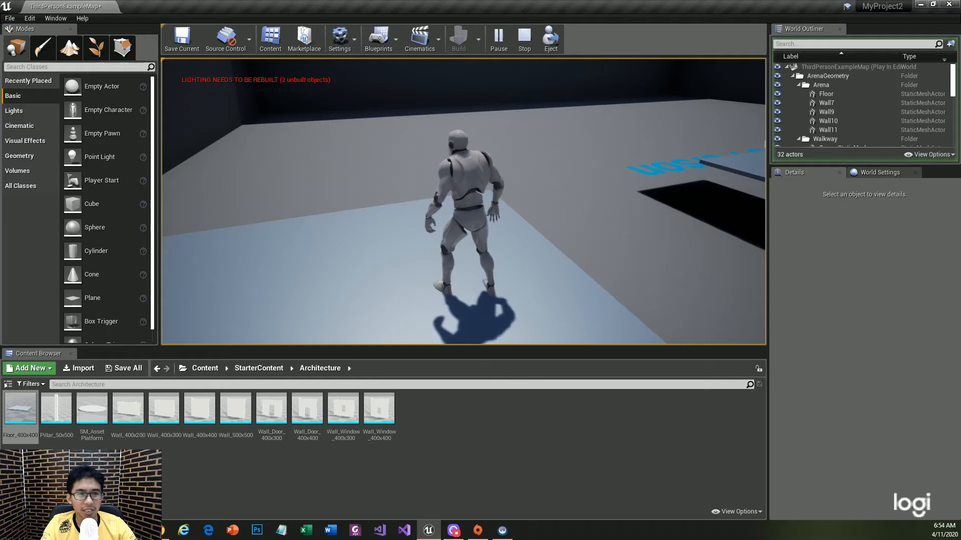
Run the character across the arena and onto the floor piece beside the walkway, and stop the session
{"action": "key", "text": "a"}
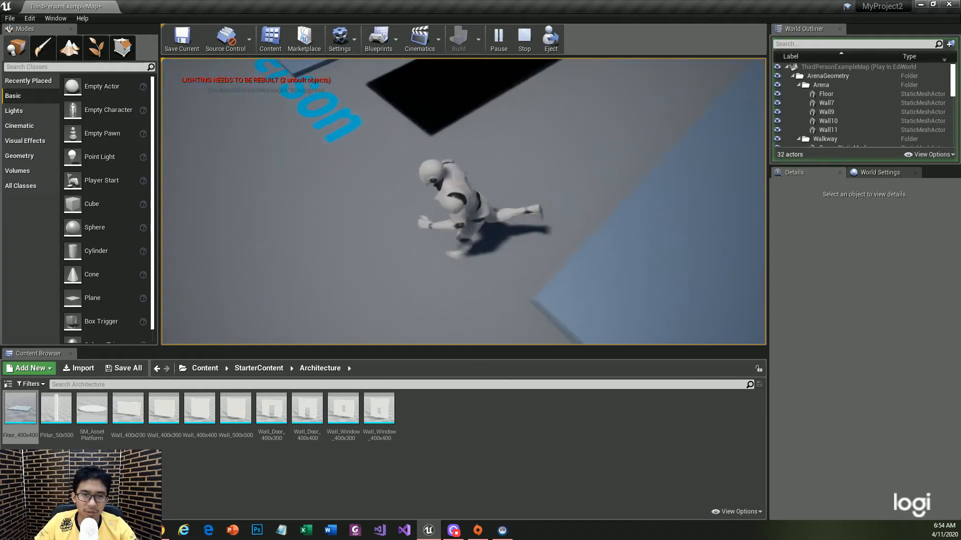
{"action": "key", "text": "w"}
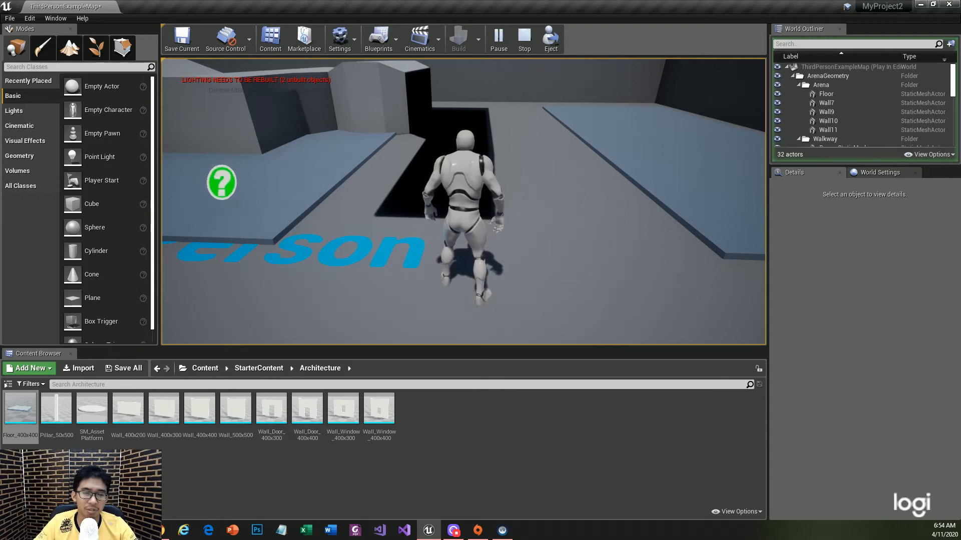
{"action": "key", "text": "w"}
{"action": "key", "text": "a"}
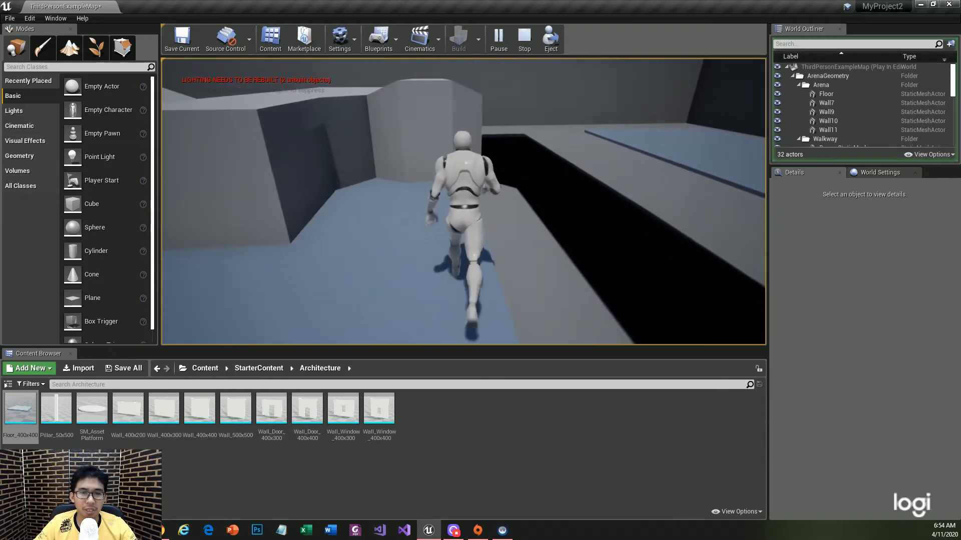
{"action": "key", "text": "Escape"}
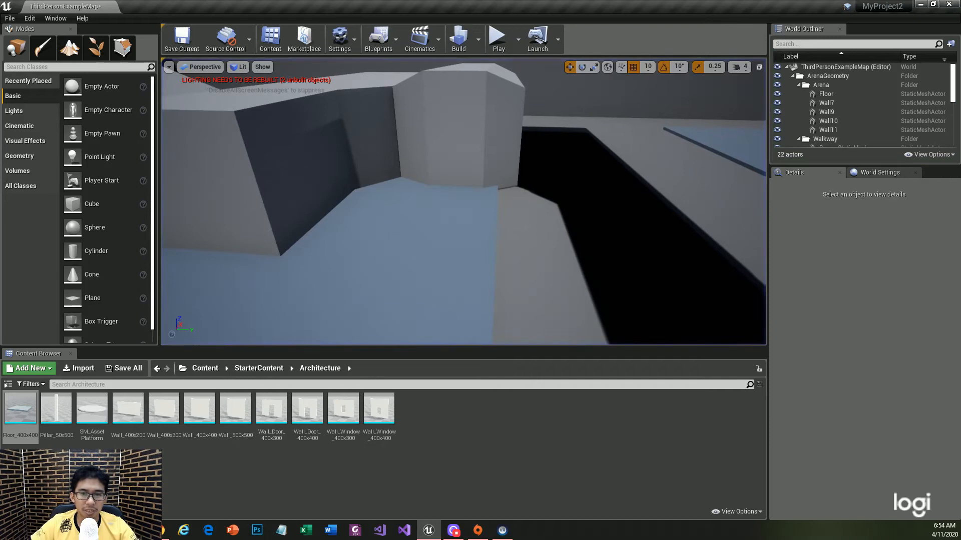
Try to bring back the deleted middle floor piece by undoing the recent actions
{"action": "left_click", "coordinate": [636, 248]}
{"action": "scroll", "coordinate": [636, 249], "scroll_direction": "down", "scroll_amount": 8}
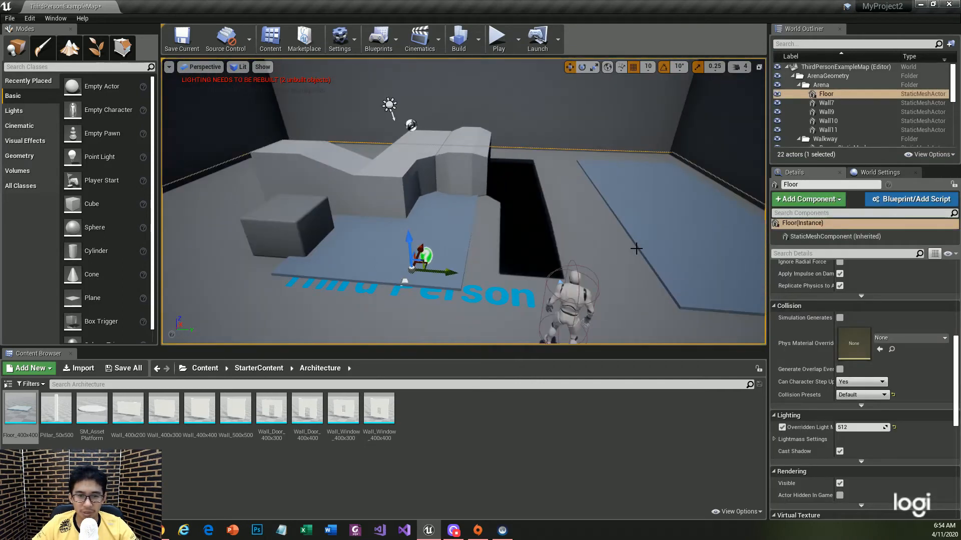
{"action": "key", "text": "ctrl+z"}
{"action": "key", "text": "ctrl+z"}
{"action": "key", "text": "ctrl+z"}
{"action": "key", "text": "ctrl+z"}
{"action": "key", "text": "ctrl+z"}
{"action": "key", "text": "ctrl+z"}
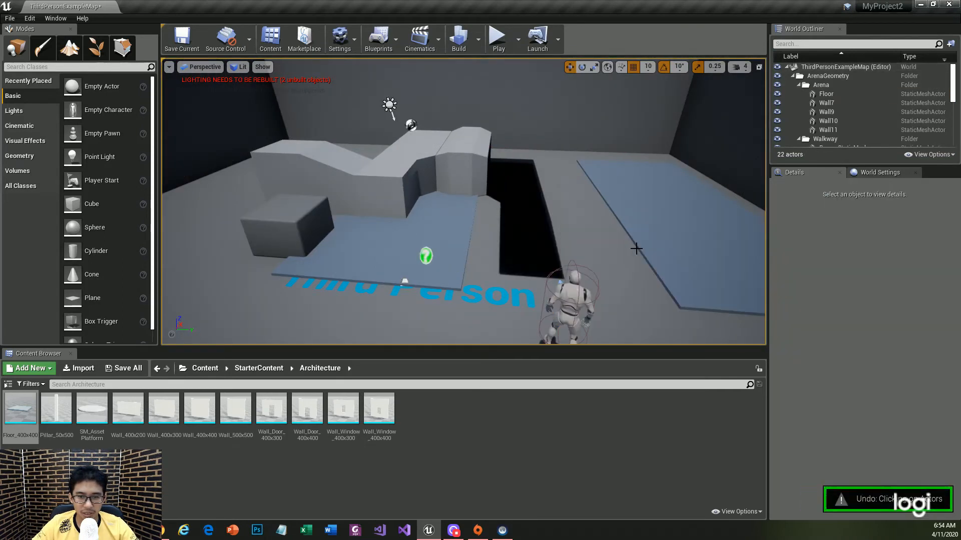
Duplicate Floor_400x401 and move the copy along its Y axis to fill the gap beside the walkway
{"action": "left_click", "coordinate": [630, 217]}
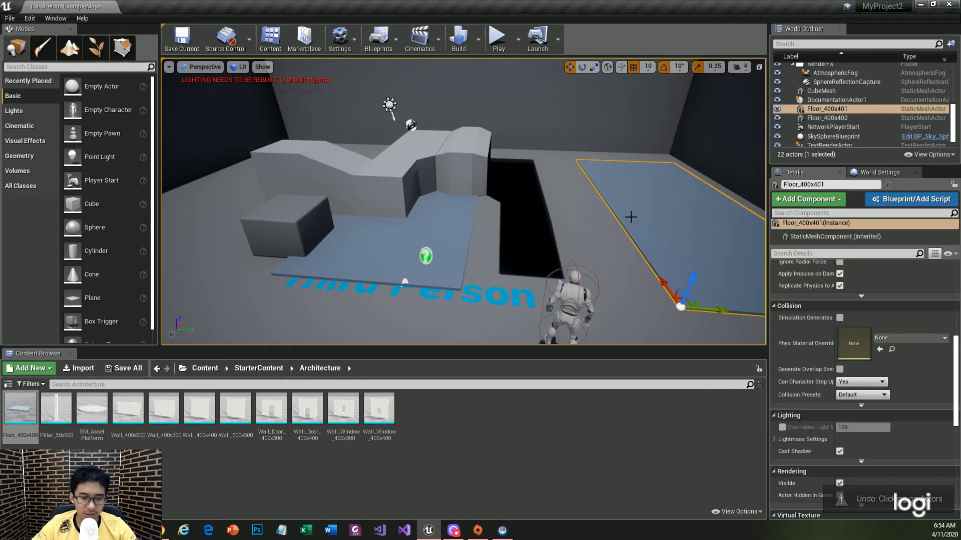
{"action": "key", "text": "ctrl+w"}
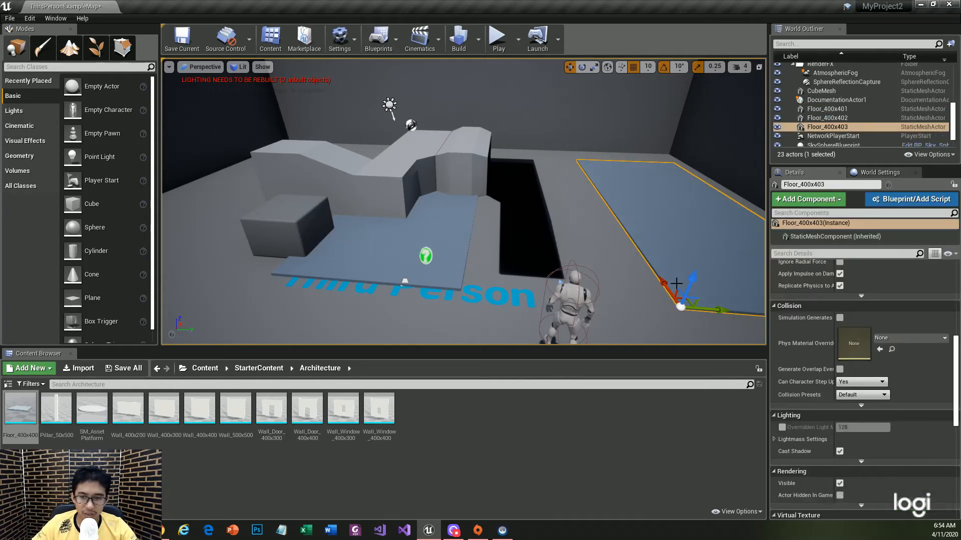
{"action": "left_click_drag", "start_coordinate": [723, 309], "coordinate": [497, 290]}
{"action": "left_click", "coordinate": [689, 248]}
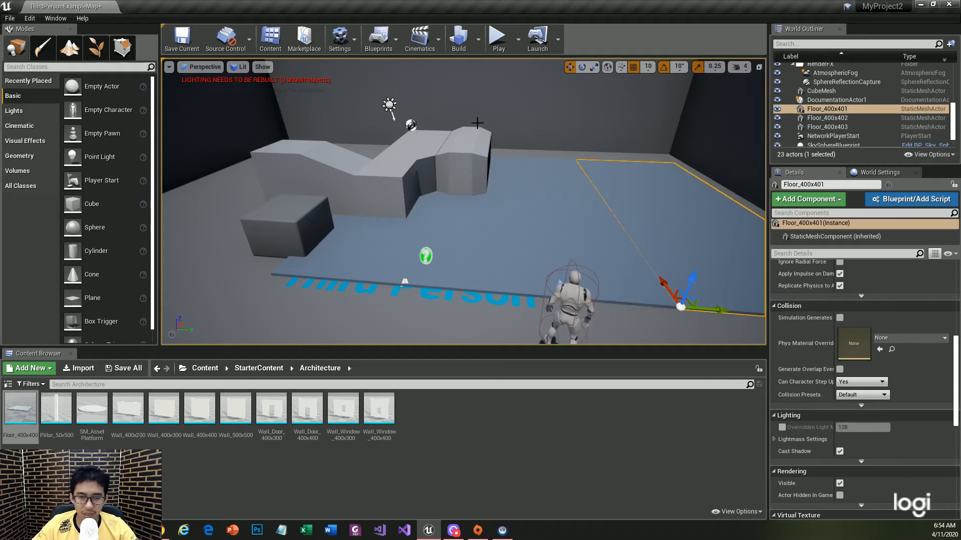
Turn off the Visible rendering option for Bump_StaticMesh in the walkway
{"action": "left_click", "coordinate": [470, 154]}
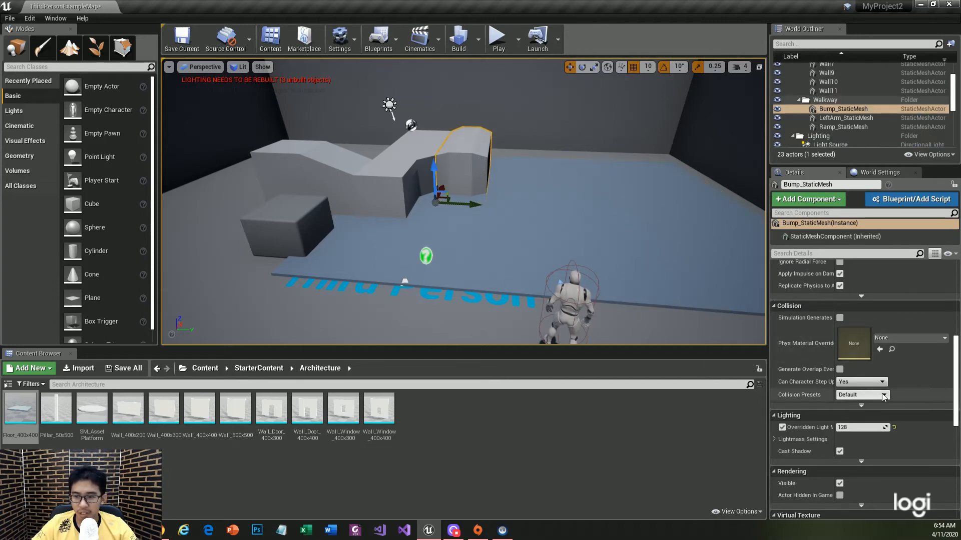
{"action": "scroll", "coordinate": [883, 396], "scroll_direction": "up", "scroll_amount": 8}
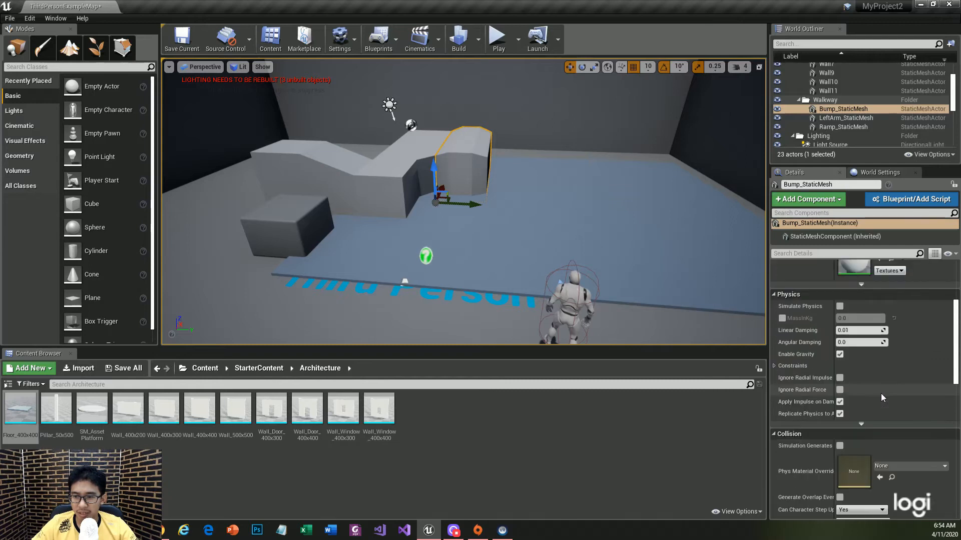
{"action": "scroll", "coordinate": [881, 392], "scroll_direction": "up", "scroll_amount": 3}
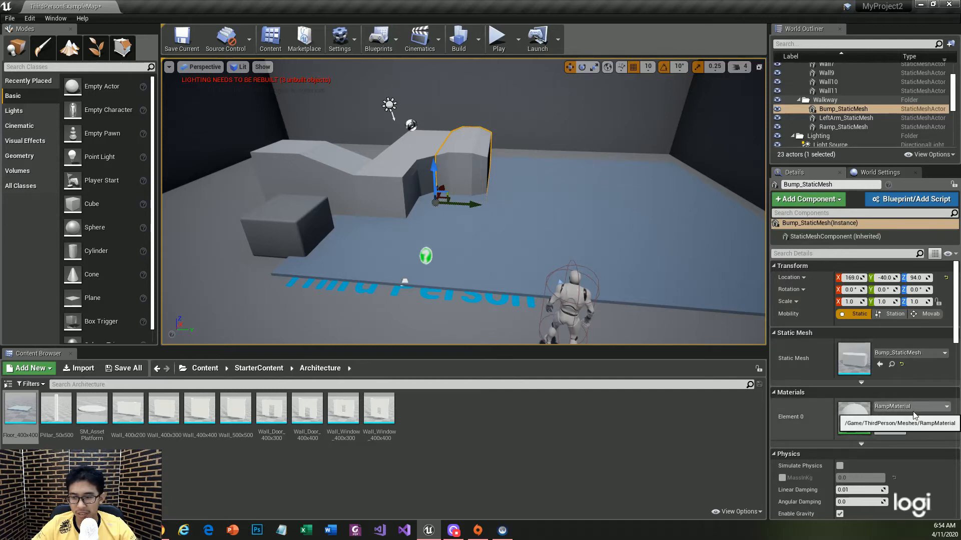
{"action": "scroll", "coordinate": [863, 401], "scroll_direction": "down", "scroll_amount": 5}
{"action": "scroll", "coordinate": [859, 402], "scroll_direction": "down", "scroll_amount": 4}
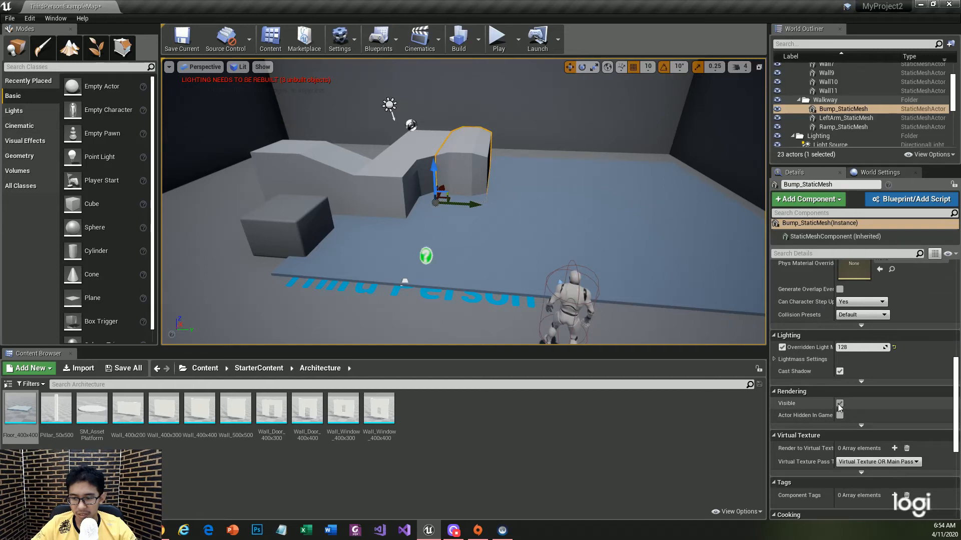
{"action": "left_click", "coordinate": [840, 403]}
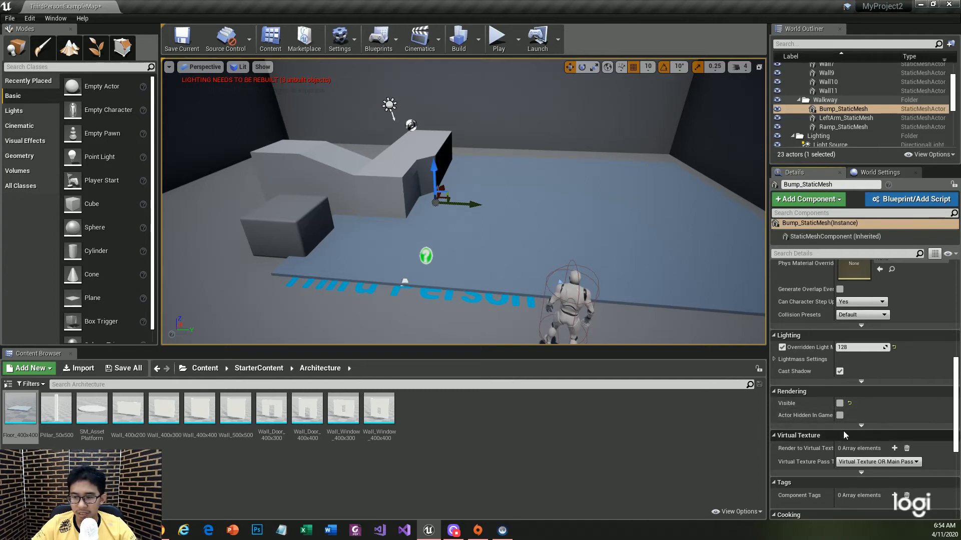
Play the level and run the character around the area where Bump_StaticMesh is hidden
{"action": "left_click", "coordinate": [497, 38]}
{"action": "left_click", "coordinate": [536, 242]}
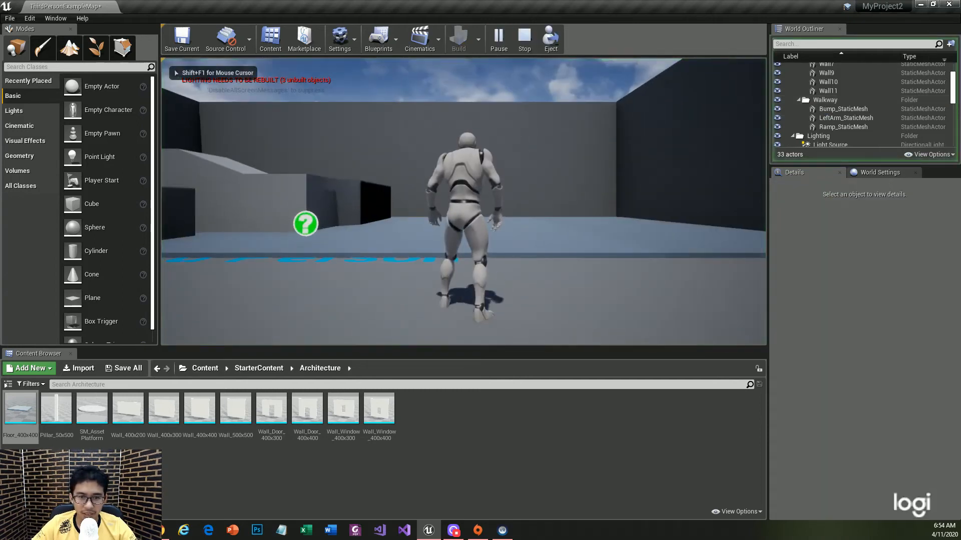
{"action": "key", "text": "w"}
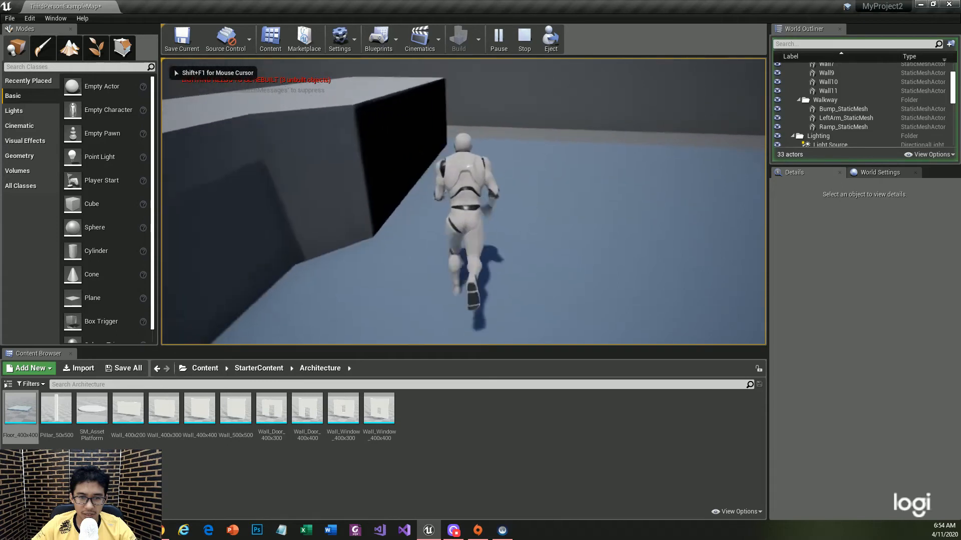
{"action": "key", "text": "d"}
{"action": "key", "text": "d"}
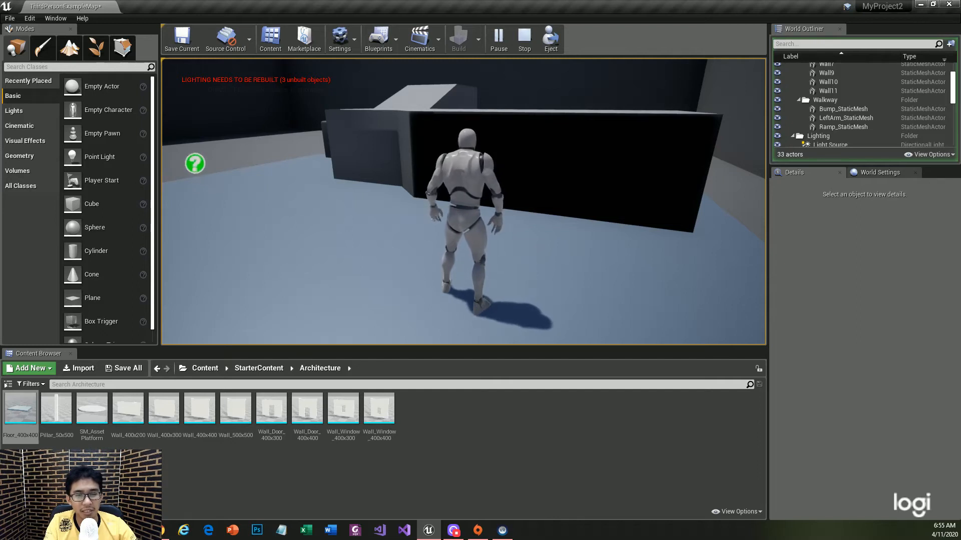
{"action": "key", "text": "d"}
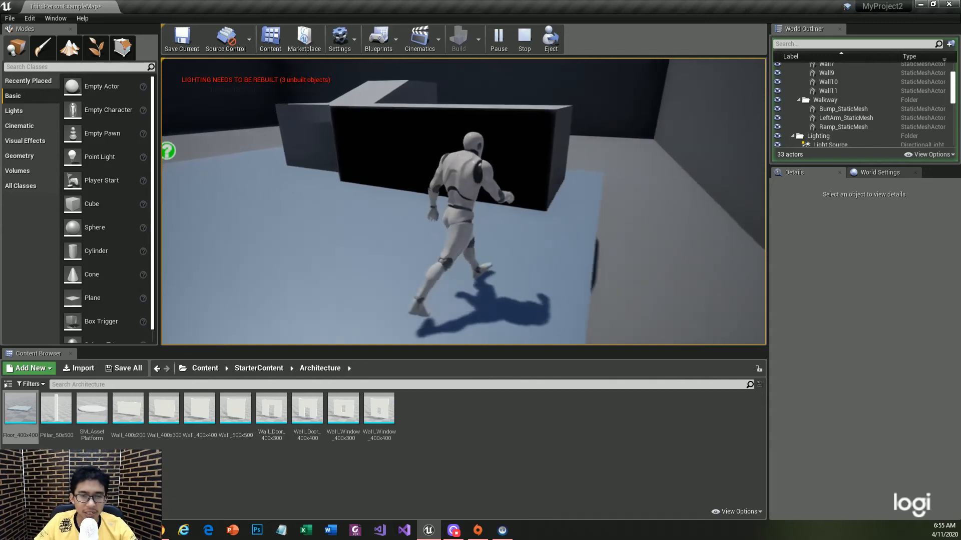
{"action": "key", "text": "d"}
{"action": "key", "text": "w"}
{"action": "key", "text": "s"}
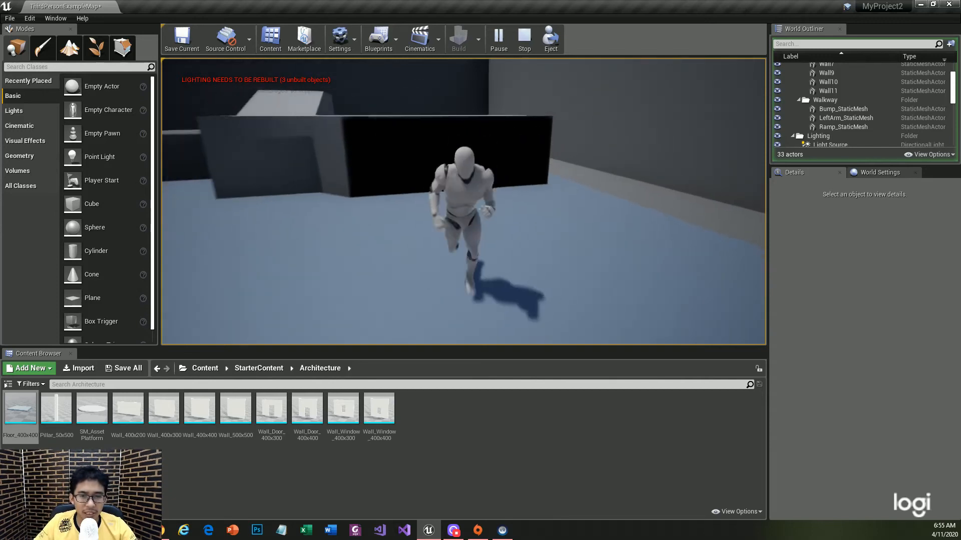
{"action": "key", "text": "w"}
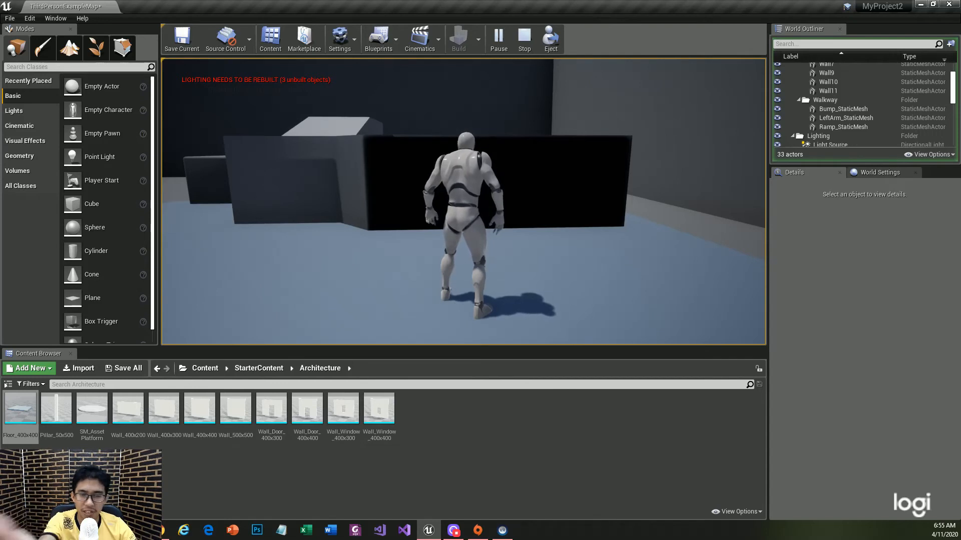
Run the character past the grey cube and back across the blue floor beside the walkway
{"action": "key", "text": "s"}
{"action": "key", "text": "w"}
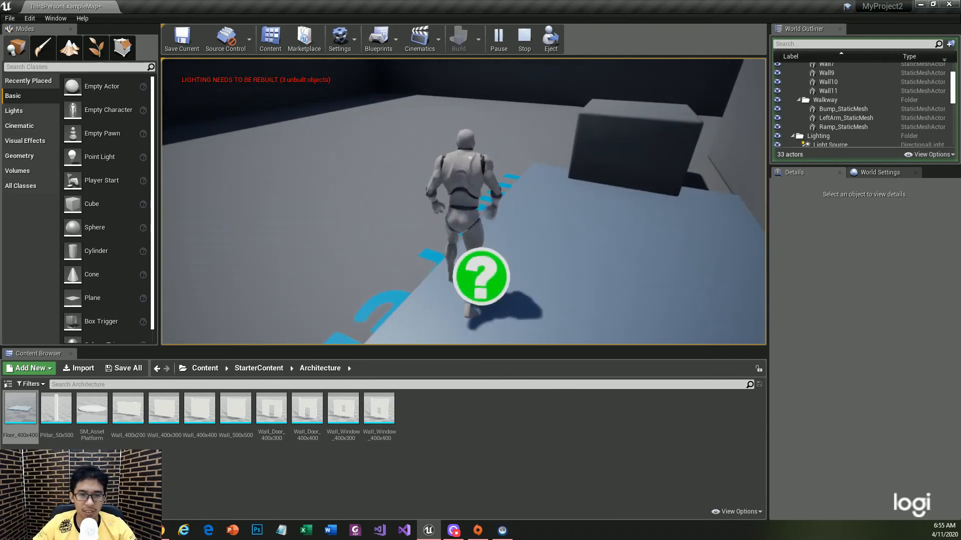
{"action": "key", "text": "s"}
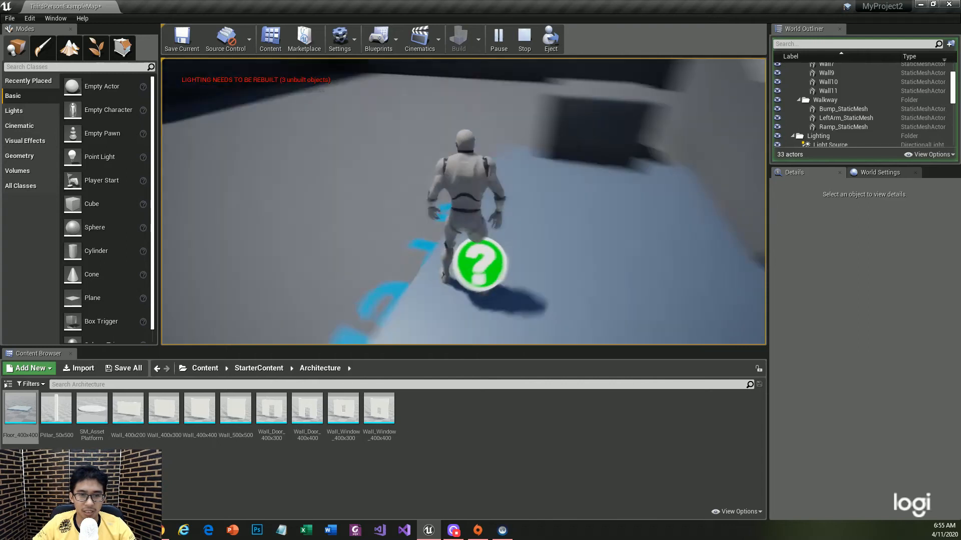
{"action": "key", "text": "w"}
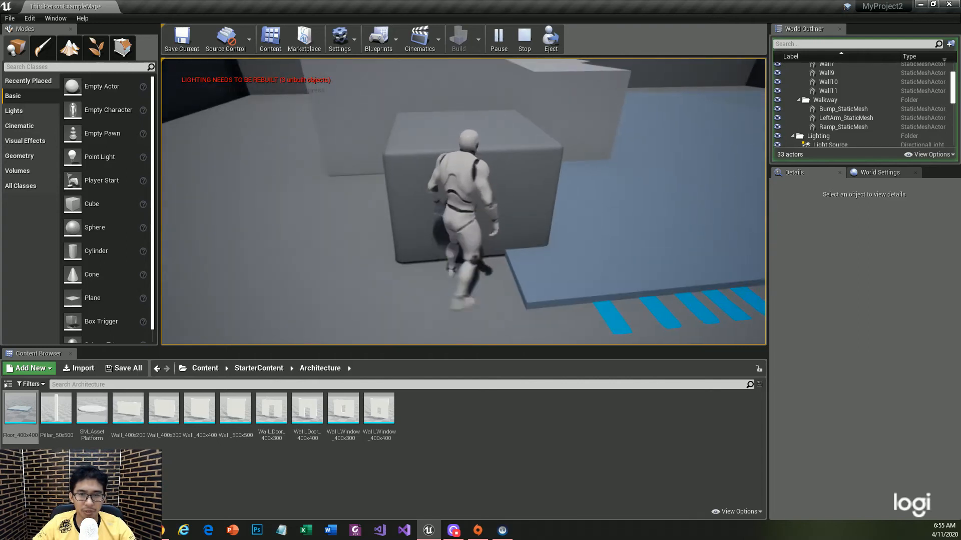
{"action": "key", "text": "d"}
{"action": "key", "text": "w"}
{"action": "key", "text": "d"}
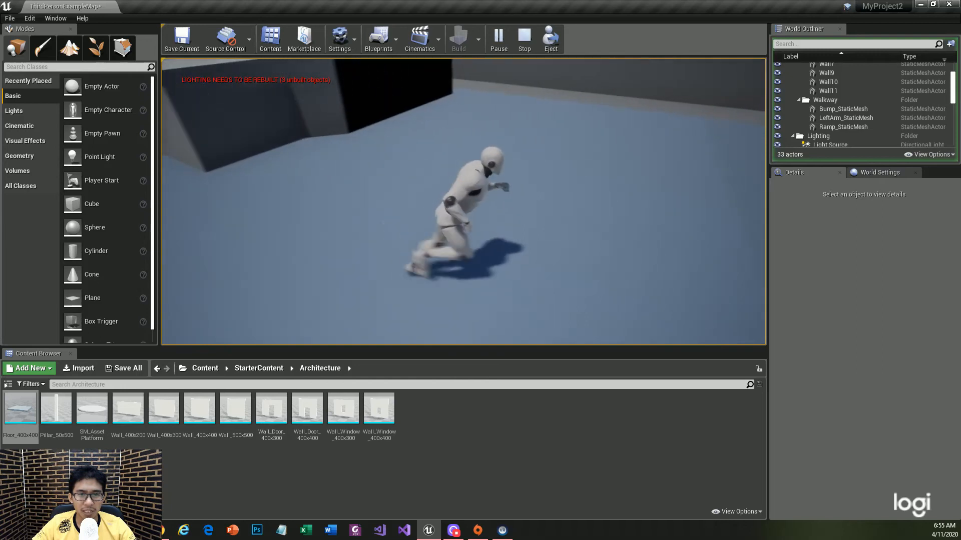
{"action": "key", "text": "w"}
{"action": "key", "text": "d"}
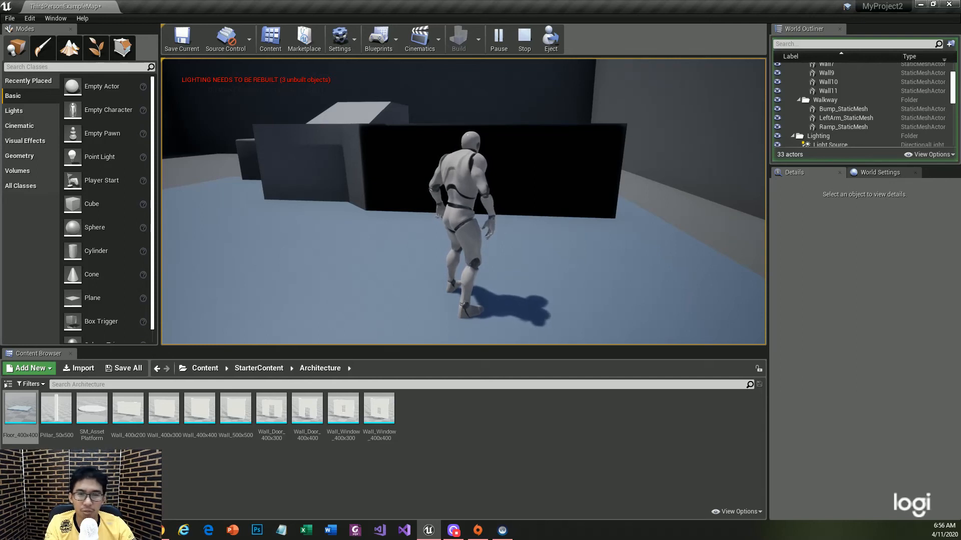
Move the character back and forth in front of the walkway's dark side face, and stop the session
{"action": "key", "text": "s"}
{"action": "key", "text": "w"}
{"action": "key", "text": "w"}
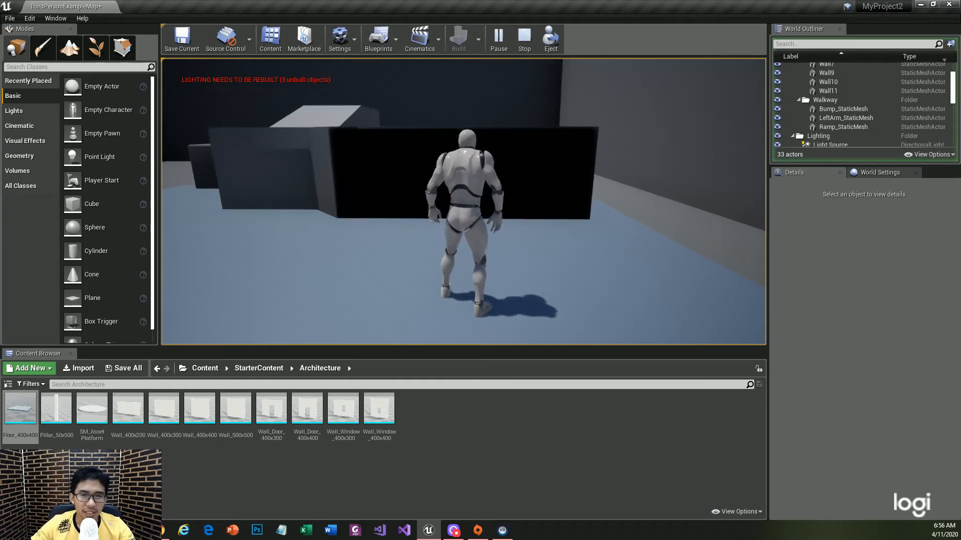
{"action": "key", "text": "Escape"}
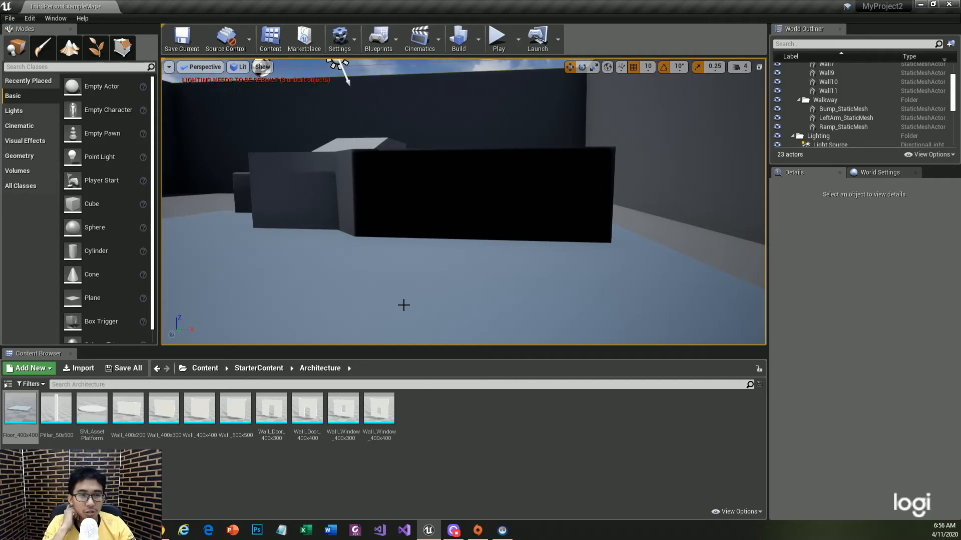
Examine the arena from several angles, selecting the arena Floor and the ThirdPersonCharacter
{"action": "right_click_drag", "start_coordinate": [347, 82], "coordinate": [506, 207]}
{"action": "left_click", "coordinate": [543, 155]}
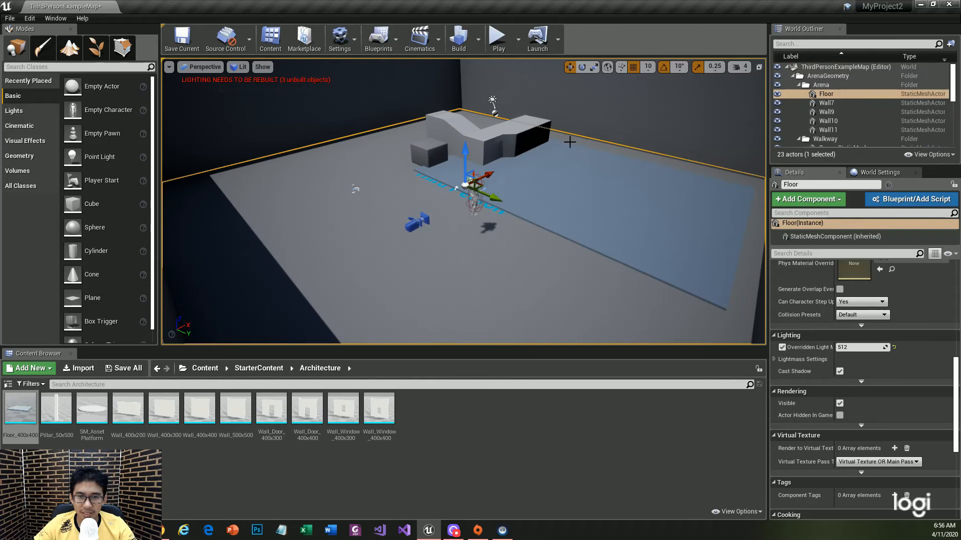
{"action": "scroll", "coordinate": [624, 209], "scroll_direction": "up", "scroll_amount": 4}
{"action": "left_click_drag", "start_coordinate": [624, 209], "coordinate": [658, 179], "text": "alt"}
{"action": "left_click", "coordinate": [658, 179]}
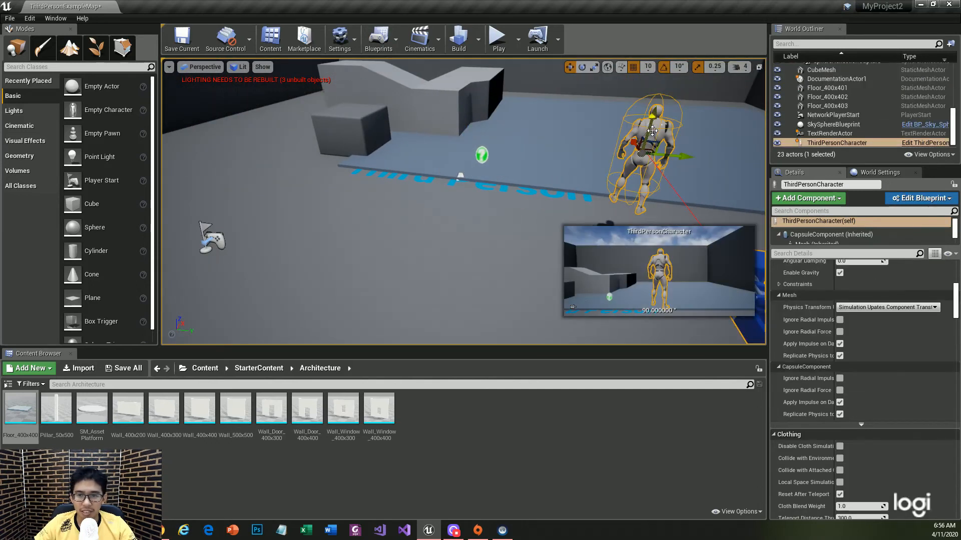
{"action": "left_click_drag", "start_coordinate": [652, 137], "coordinate": [558, 194], "text": "alt"}
{"action": "left_click_drag", "start_coordinate": [520, 169], "coordinate": [520, 182]}
Examine the blue floor area beside the walkway, selecting Floor_400x403 and Floor_400x402
{"action": "left_click", "coordinate": [341, 200]}
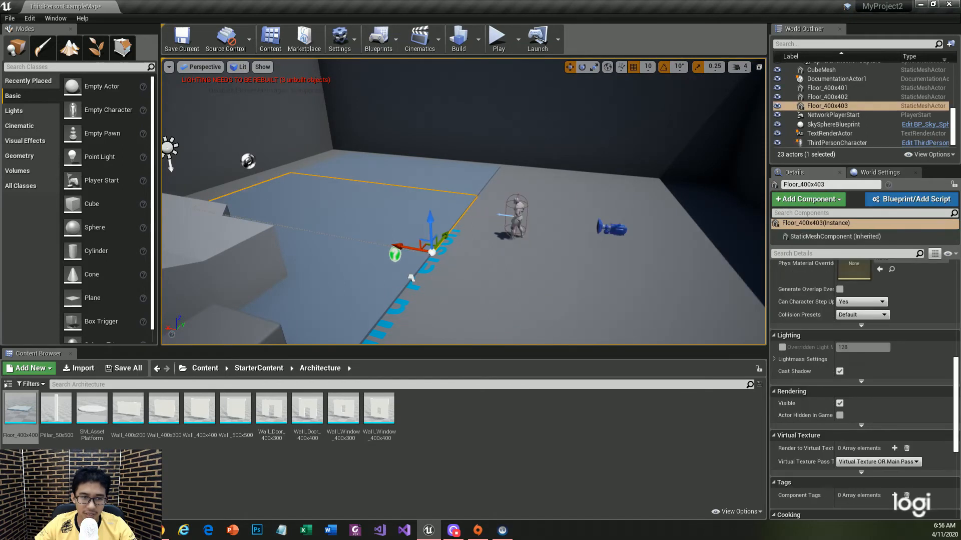
{"action": "left_click", "coordinate": [256, 239]}
{"action": "right_click", "coordinate": [433, 245]}
{"action": "left_click", "coordinate": [398, 242]}
{"action": "left_click_drag", "start_coordinate": [399, 242], "coordinate": [301, 270], "text": "alt"}
{"action": "left_click", "coordinate": [232, 168]}
{"action": "left_click", "coordinate": [250, 162]}
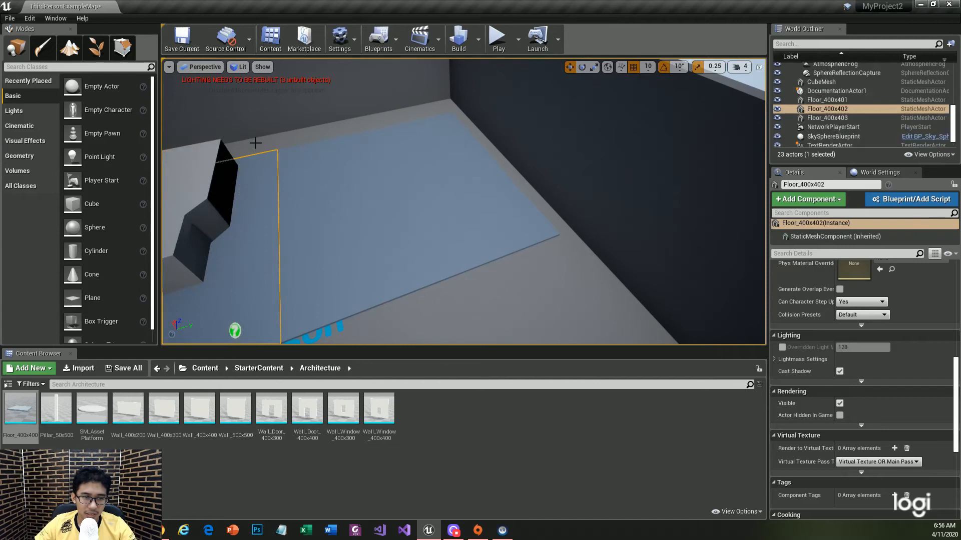
Check the level's actors one by one, from the arena Floor and walls through the walkway meshes to CubeMesh and NetworkPlayerStart
{"action": "key", "text": "ctrl+a"}
{"action": "left_click", "coordinate": [462, 298]}
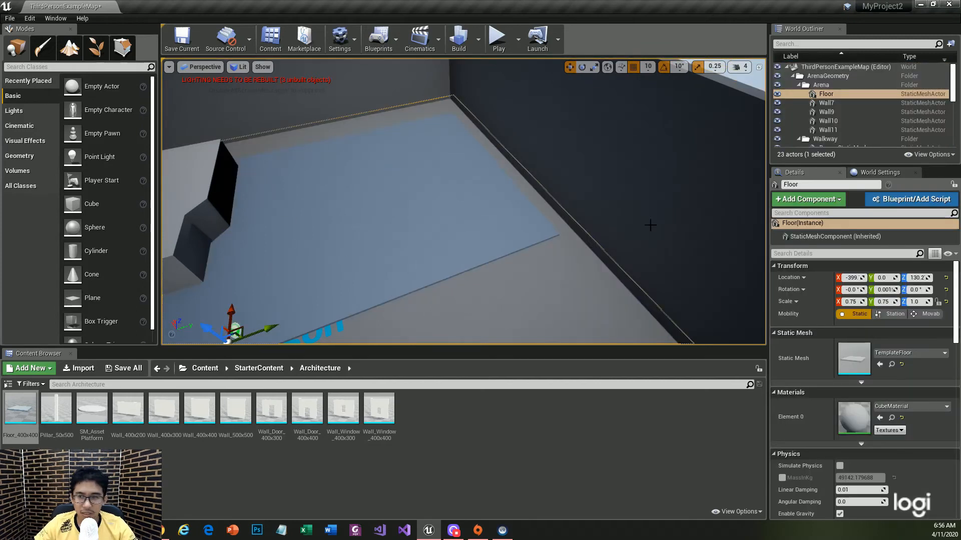
{"action": "left_click", "coordinate": [842, 104]}
{"action": "left_click", "coordinate": [840, 113]}
{"action": "left_click", "coordinate": [837, 121]}
{"action": "left_click", "coordinate": [837, 129]}
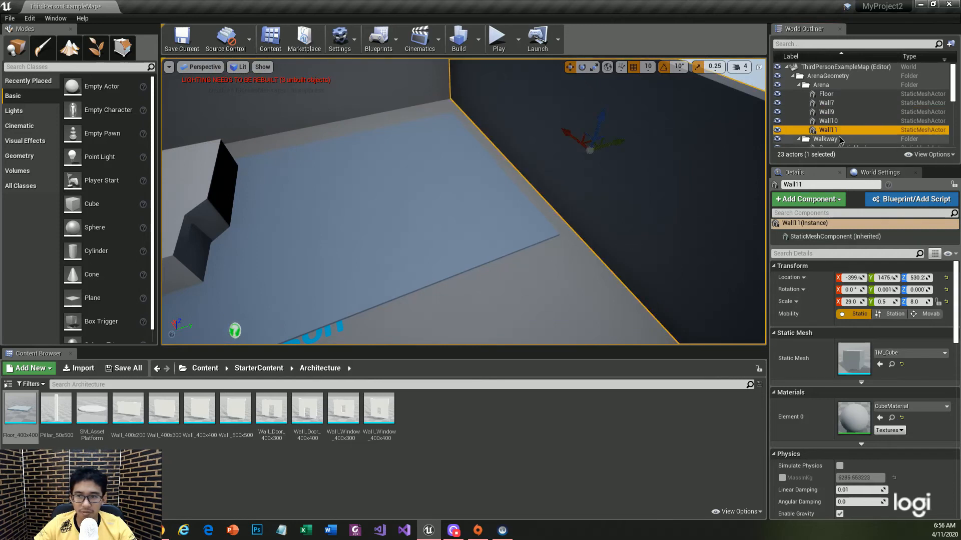
{"action": "scroll", "coordinate": [838, 136], "scroll_direction": "down", "scroll_amount": 2}
{"action": "left_click", "coordinate": [845, 99]}
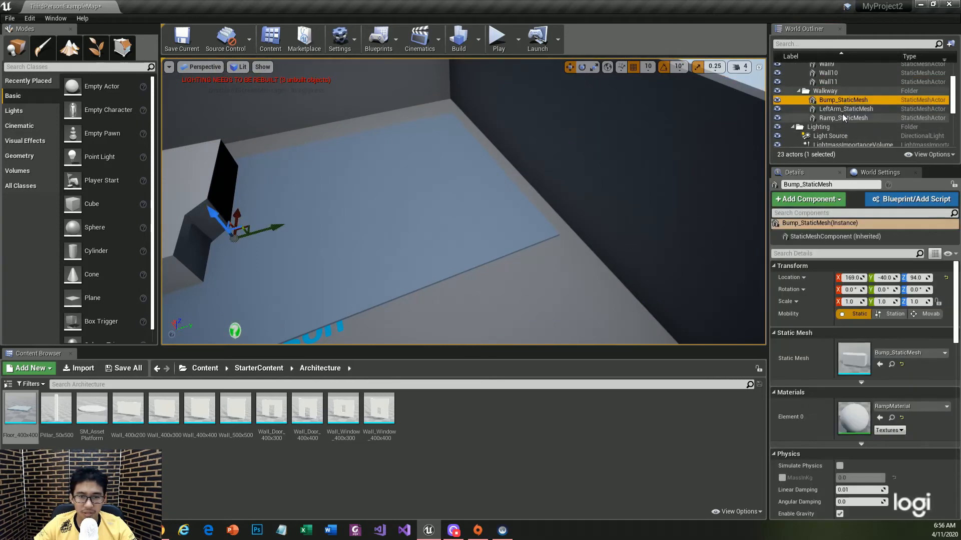
{"action": "left_click", "coordinate": [842, 112]}
{"action": "scroll", "coordinate": [842, 113], "scroll_direction": "down", "scroll_amount": 3}
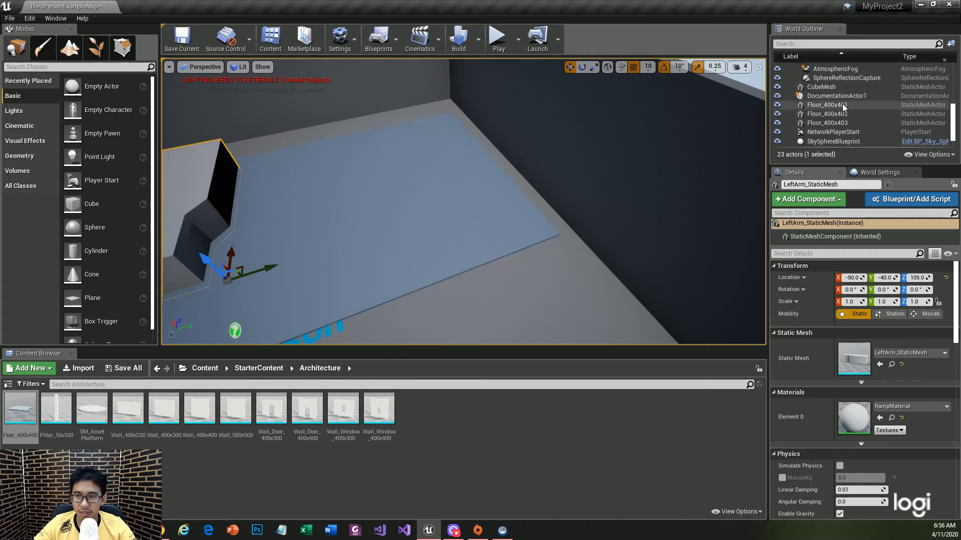
{"action": "left_click", "coordinate": [842, 105]}
{"action": "left_click", "coordinate": [843, 94]}
{"action": "left_click", "coordinate": [842, 88]}
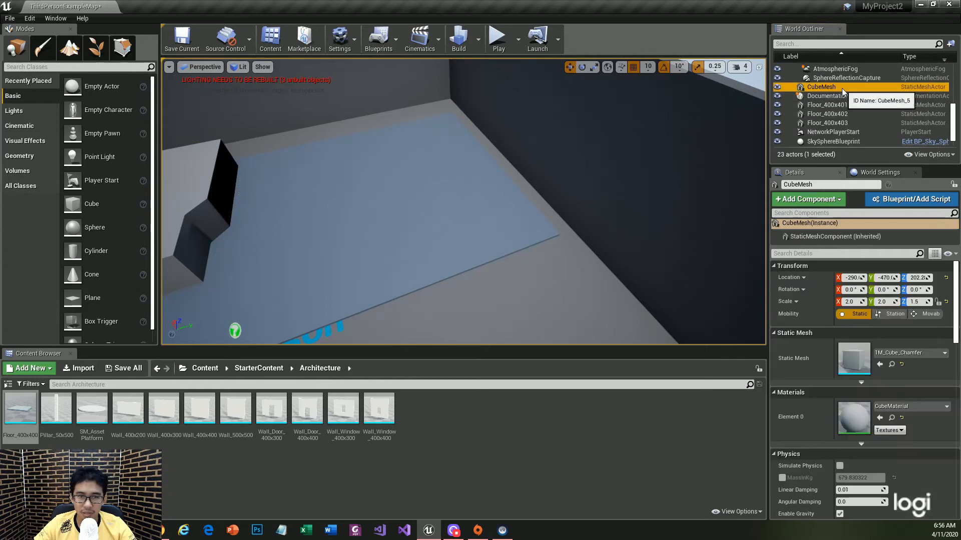
{"action": "left_click", "coordinate": [852, 133]}
{"action": "scroll", "coordinate": [853, 136], "scroll_direction": "down", "scroll_amount": 1}
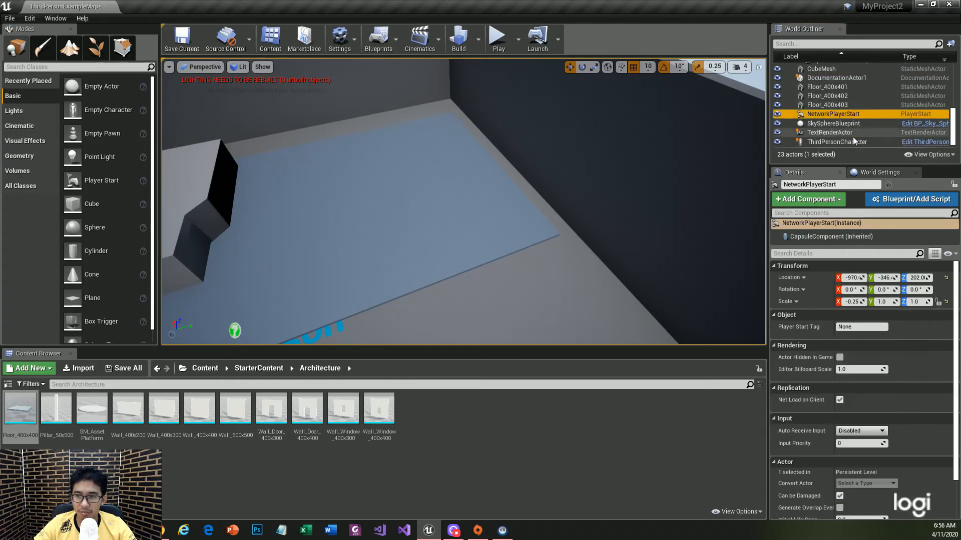
Recheck the actor list from its beginning, selecting the arena Floor, the walls and the walkway meshes through Ramp_StaticMesh
{"action": "scroll", "coordinate": [851, 135], "scroll_direction": "up", "scroll_amount": 8}
{"action": "left_click", "coordinate": [841, 71]}
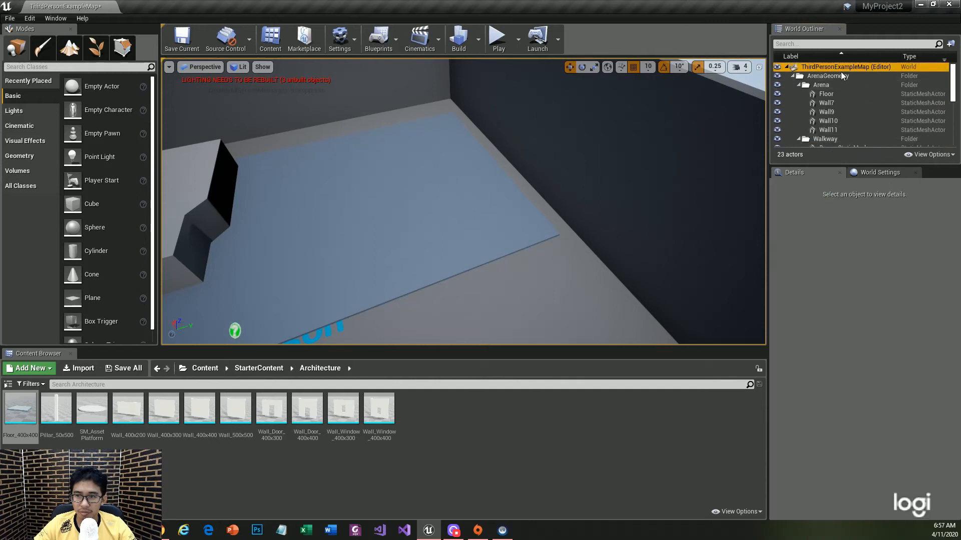
{"action": "left_click", "coordinate": [843, 78]}
{"action": "left_click", "coordinate": [839, 86]}
{"action": "left_click", "coordinate": [838, 96]}
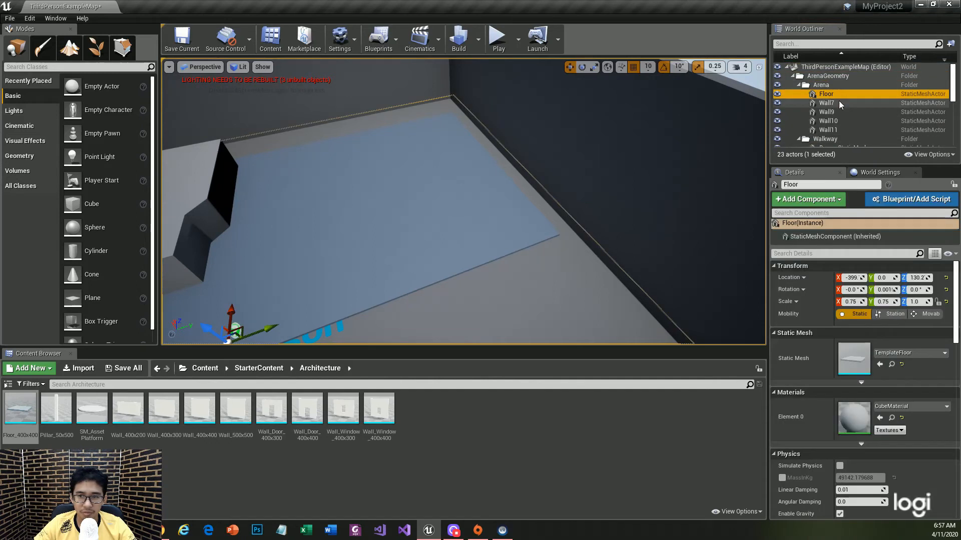
{"action": "left_click", "coordinate": [839, 110]}
{"action": "left_click", "coordinate": [840, 120]}
{"action": "left_click", "coordinate": [838, 130]}
{"action": "left_click", "coordinate": [837, 138]}
{"action": "scroll", "coordinate": [836, 136], "scroll_direction": "down", "scroll_amount": 2}
{"action": "left_click", "coordinate": [840, 116]}
{"action": "left_click", "coordinate": [843, 125]}
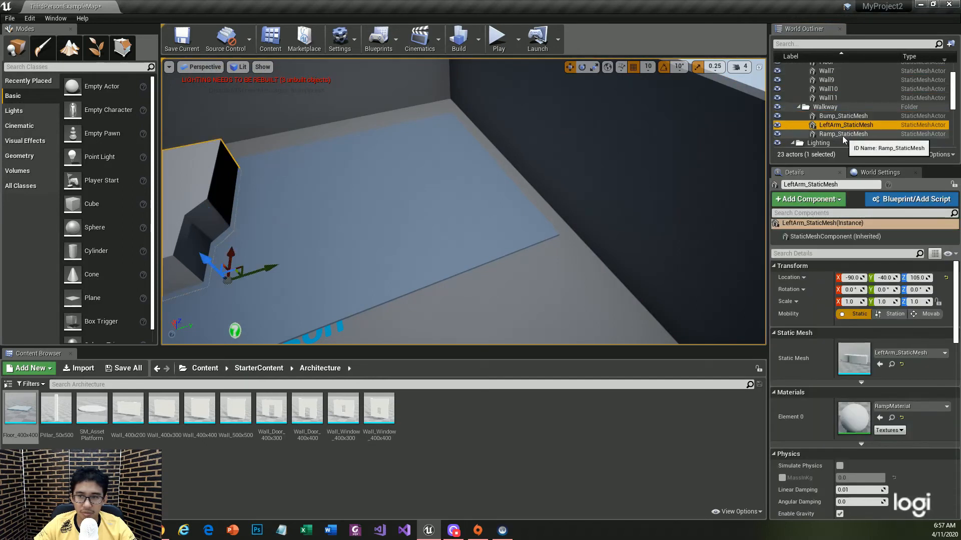
{"action": "left_click", "coordinate": [842, 134]}
{"action": "scroll", "coordinate": [842, 103], "scroll_direction": "down", "scroll_amount": 2}
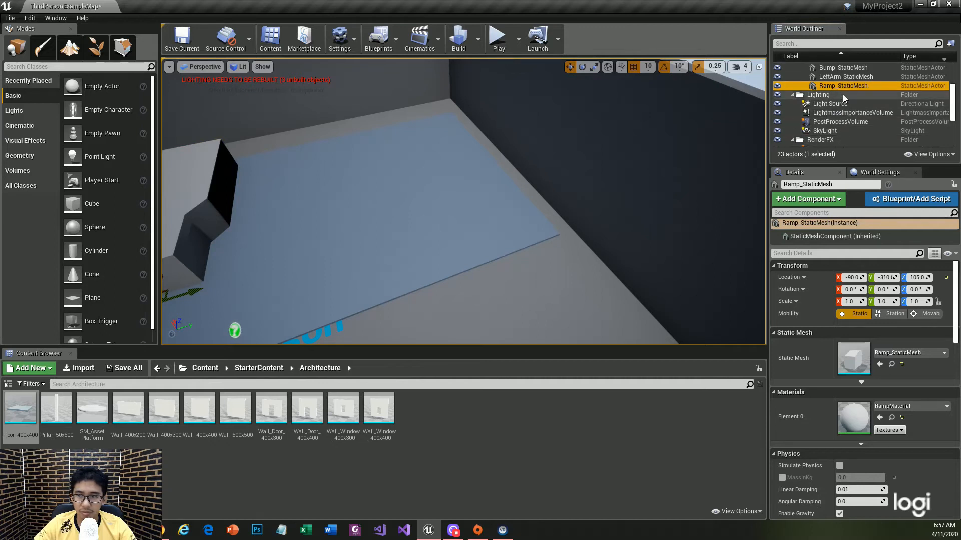
Focus the view on ThirdPersonCharacter and examine the arena from behind it, selecting the walkway's LeftArm_StaticMesh
{"action": "right_click_drag", "start_coordinate": [352, 179], "coordinate": [398, 149]}
{"action": "key", "text": "s"}
{"action": "key", "text": "s"}
{"action": "mouse_move", "coordinate": [303, 181]}
{"action": "right_mouse_down"}
{"action": "mouse_move", "coordinate": [304, 191]}
{"action": "mouse_move", "coordinate": [304, 183]}
{"action": "right_mouse_up"}
{"action": "key", "text": "w"}
{"action": "scroll", "coordinate": [830, 129], "scroll_direction": "down", "scroll_amount": 5}
{"action": "double_click", "coordinate": [837, 142]}
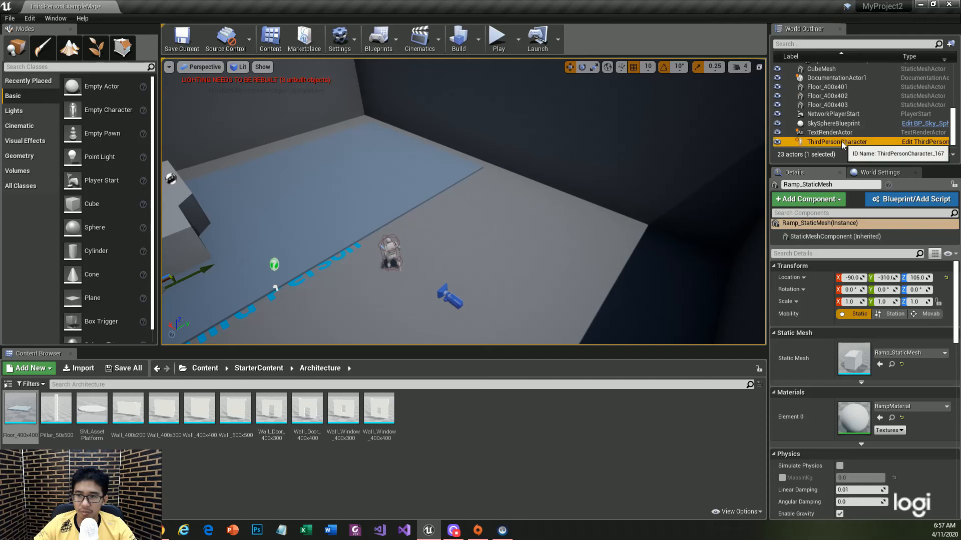
{"action": "left_click_drag", "start_coordinate": [464, 201], "coordinate": [503, 158], "text": "alt"}
{"action": "left_click", "coordinate": [409, 136]}
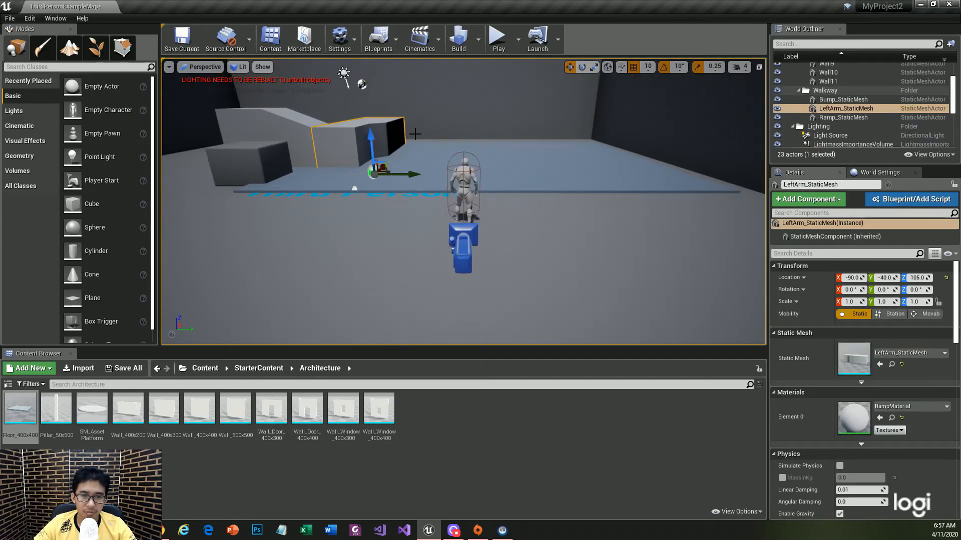
Inspect the actors at the end of the list, including Floor_400x403, CubeMesh, ThirdPersonCharacter, TextRenderActor and SkySphereBlueprint
{"action": "scroll", "coordinate": [848, 140], "scroll_direction": "down", "scroll_amount": 5}
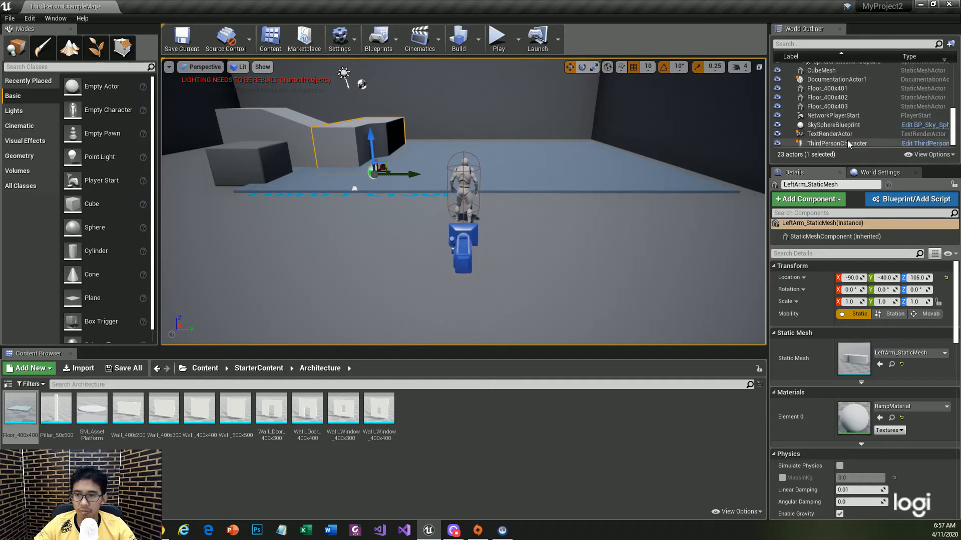
{"action": "left_click", "coordinate": [863, 106]}
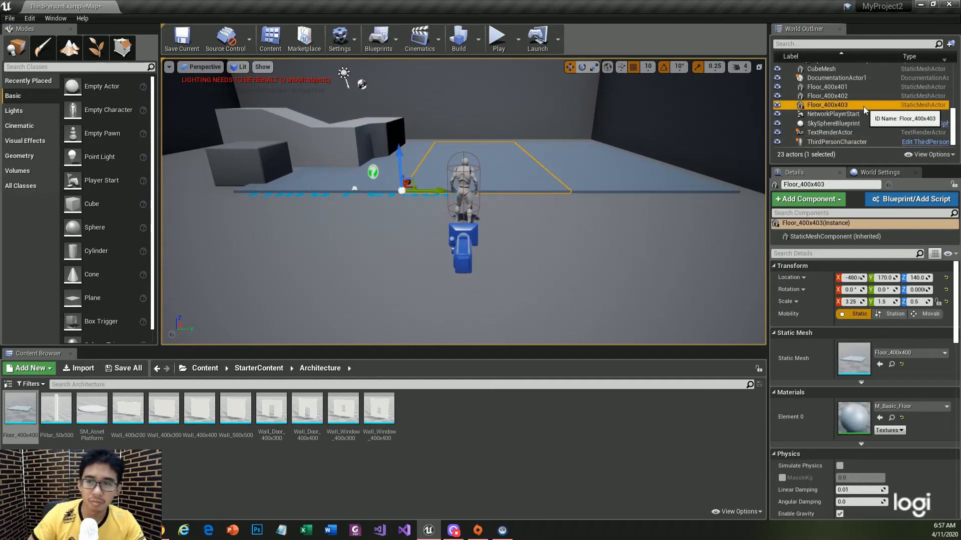
{"action": "left_click", "coordinate": [857, 70]}
{"action": "left_click", "coordinate": [845, 124]}
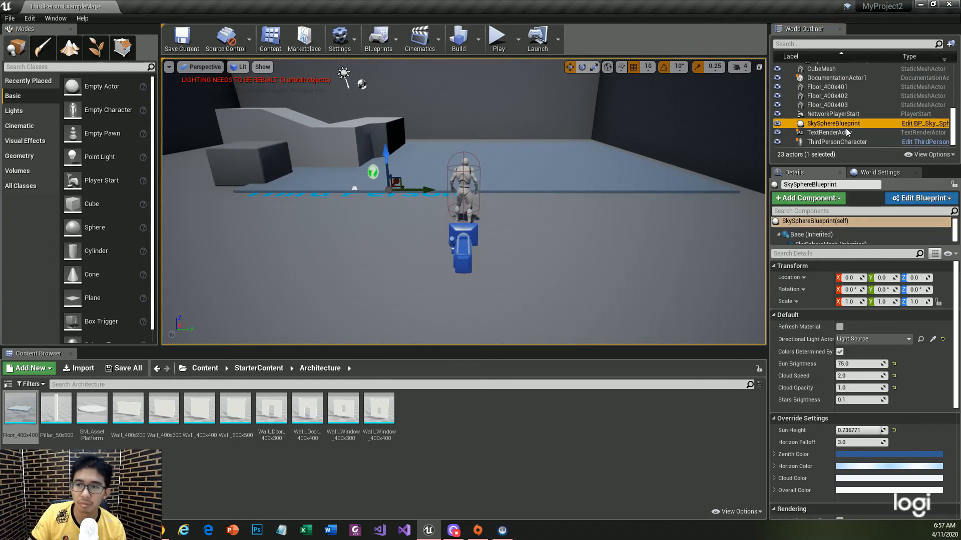
{"action": "left_click", "coordinate": [850, 140]}
{"action": "left_click", "coordinate": [848, 131]}
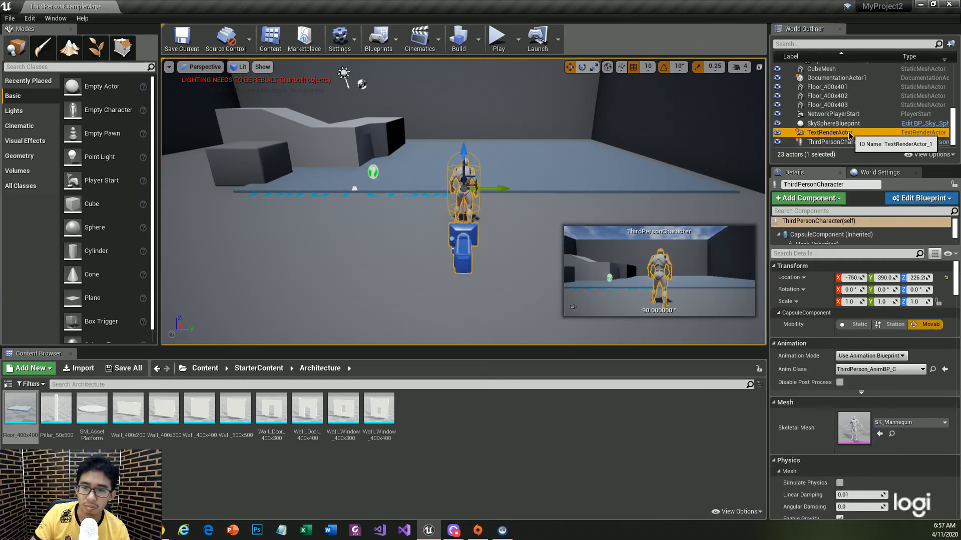
{"action": "left_click", "coordinate": [846, 124]}
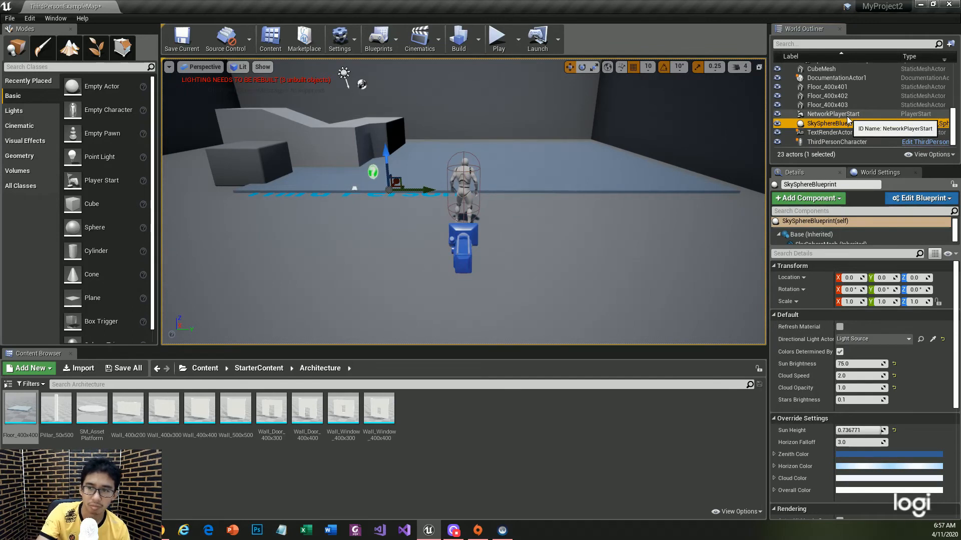
Step the selection back through the actor list from SkySphereBlueprint to Bump_StaticMesh in the Walkway folder
{"action": "key", "text": "Up"}
{"action": "key", "text": "Up"}
{"action": "key", "text": "Up"}
{"action": "key", "text": "Up"}
{"action": "key", "text": "Up"}
{"action": "key", "text": "Up"}
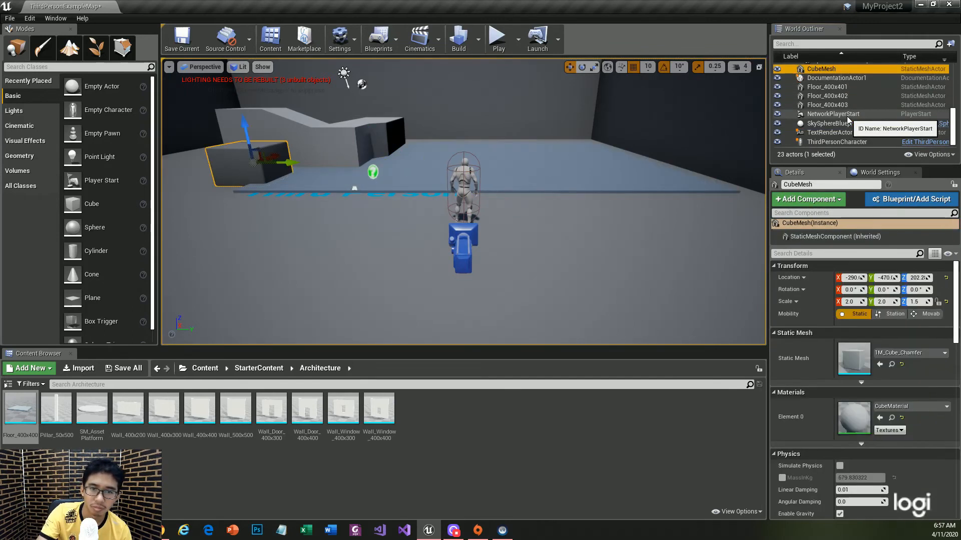
{"action": "key", "text": "Up"}
{"action": "key", "text": "Up"}
{"action": "key", "text": "Up"}
{"action": "key", "text": "Up"}
{"action": "key", "text": "Up"}
{"action": "key", "text": "Up"}
{"action": "key", "text": "Up"}
{"action": "key", "text": "Up"}
{"action": "key", "text": "Up"}
{"action": "key", "text": "Up"}
{"action": "key", "text": "Up"}
{"action": "key", "text": "Up"}
{"action": "key", "text": "Down"}
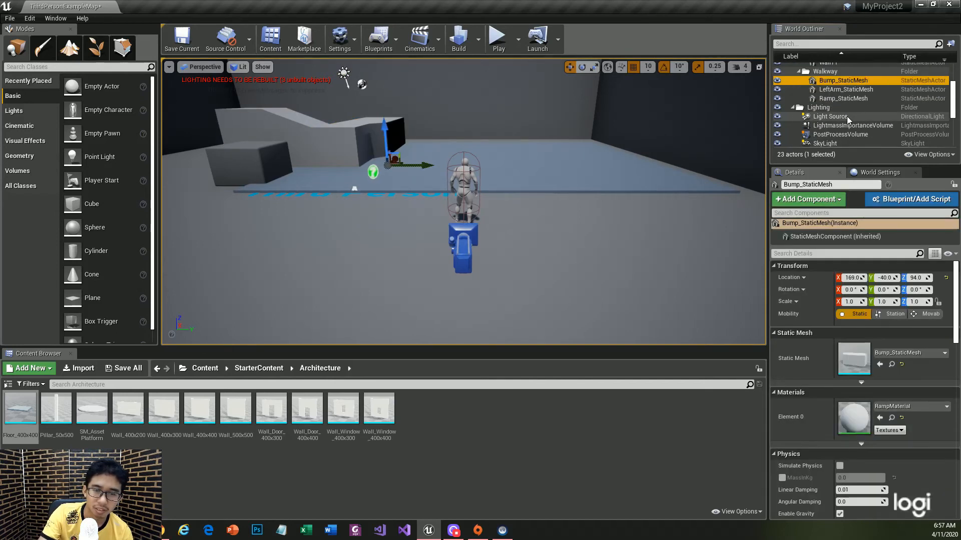
Raise Bump_StaticMesh above its place on the walkway and turn on its Visible rendering setting
{"action": "left_click_drag", "start_coordinate": [386, 131], "coordinate": [389, 109]}
{"action": "scroll", "coordinate": [878, 404], "scroll_direction": "down", "scroll_amount": 10}
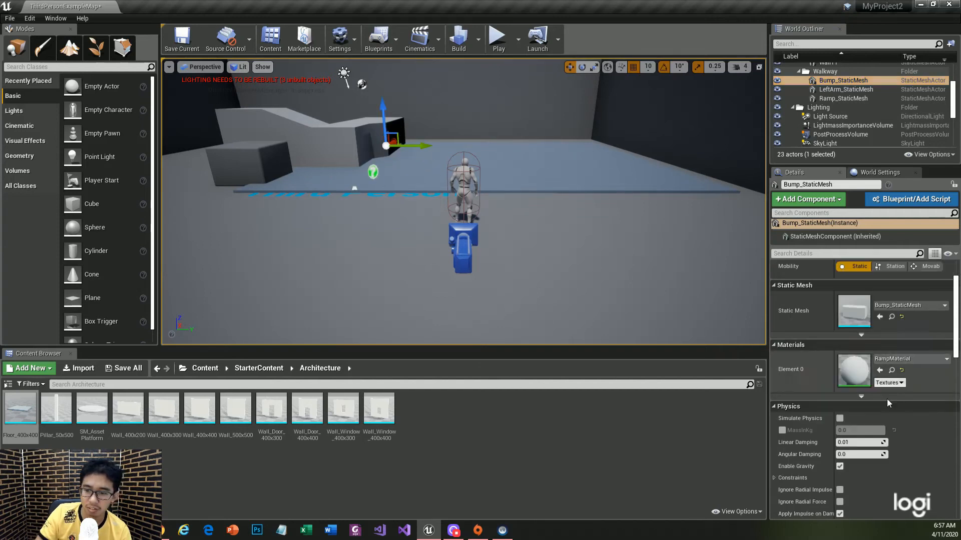
{"action": "scroll", "coordinate": [877, 409], "scroll_direction": "down", "scroll_amount": 4}
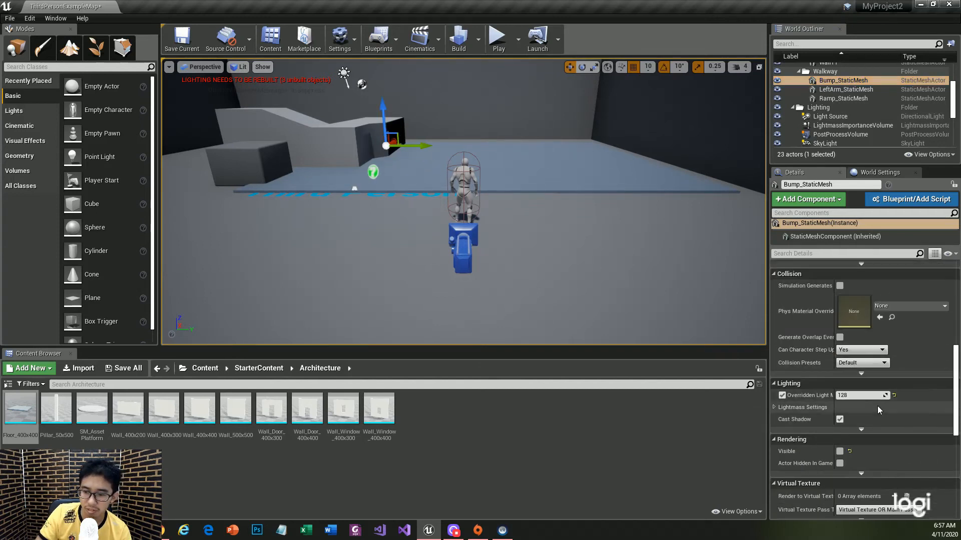
{"action": "left_click", "coordinate": [840, 452]}
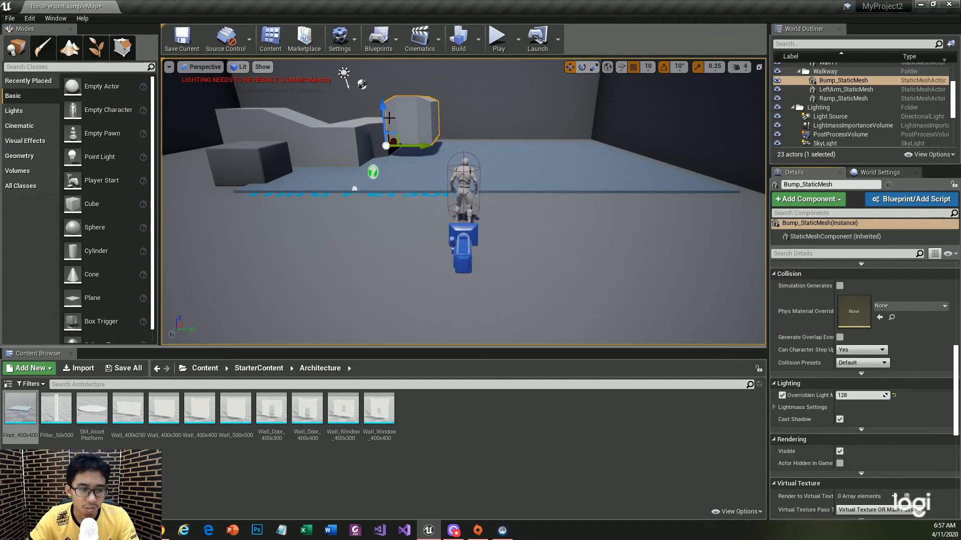
Duplicate the bump block and distribute the copies across the blue floor toward the opposite wall
{"action": "left_click_drag", "start_coordinate": [389, 118], "coordinate": [385, 151], "text": "alt"}
{"action": "left_click_drag", "start_coordinate": [424, 176], "coordinate": [421, 100], "text": "alt"}
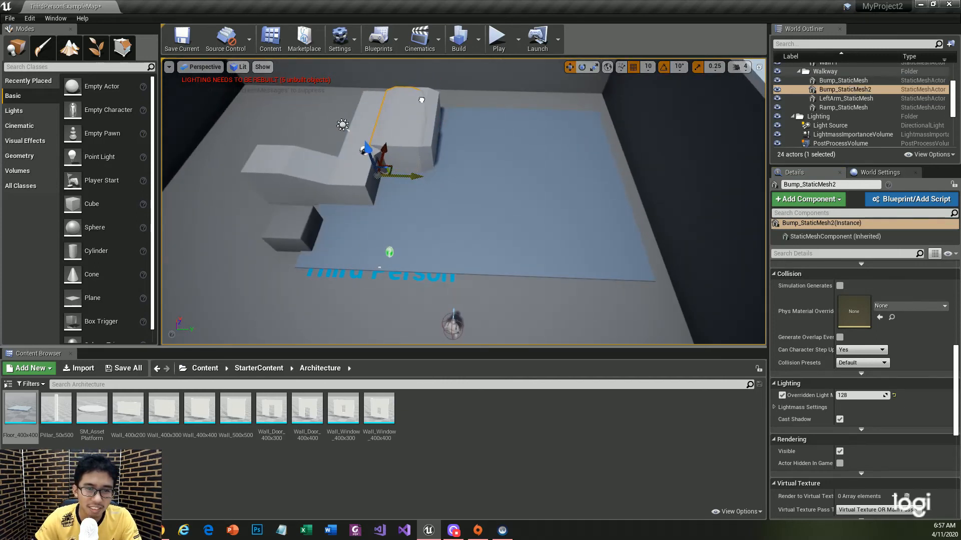
{"action": "left_click_drag", "start_coordinate": [416, 175], "coordinate": [626, 189]}
{"action": "left_click", "coordinate": [540, 177]}
{"action": "left_click", "coordinate": [544, 112]}
Start a play session and make the character run and jump onto the bump blocks beside the dark wall
{"action": "left_click", "coordinate": [497, 38]}
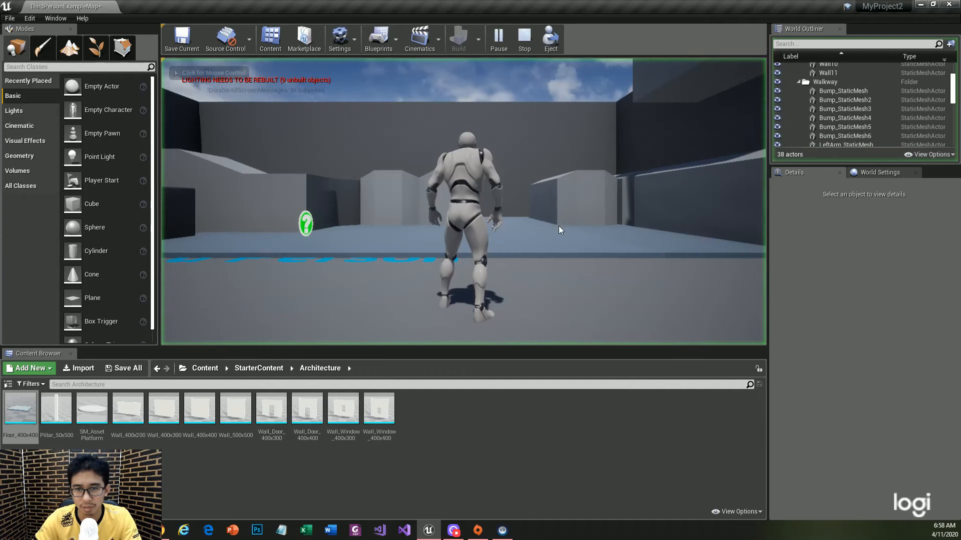
{"action": "key", "text": "w"}
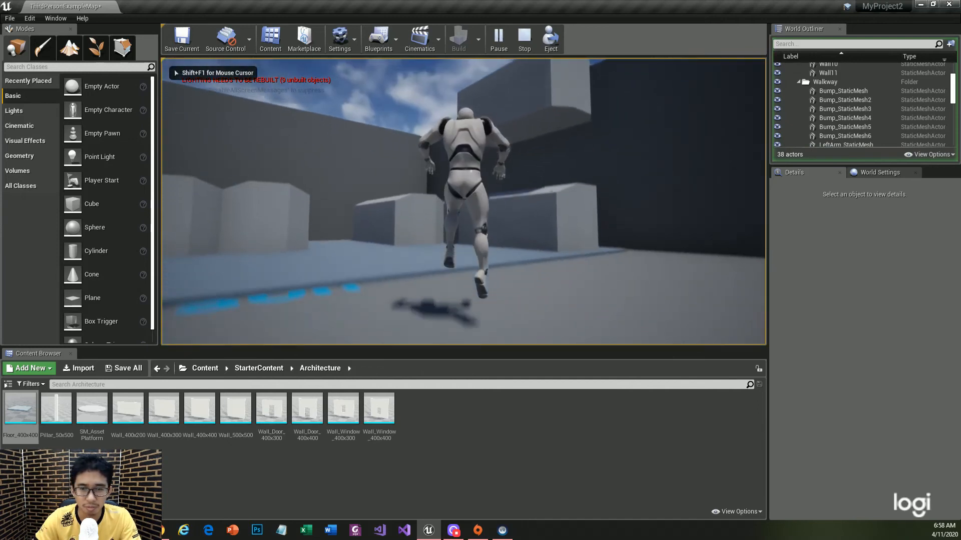
{"action": "key", "text": "space"}
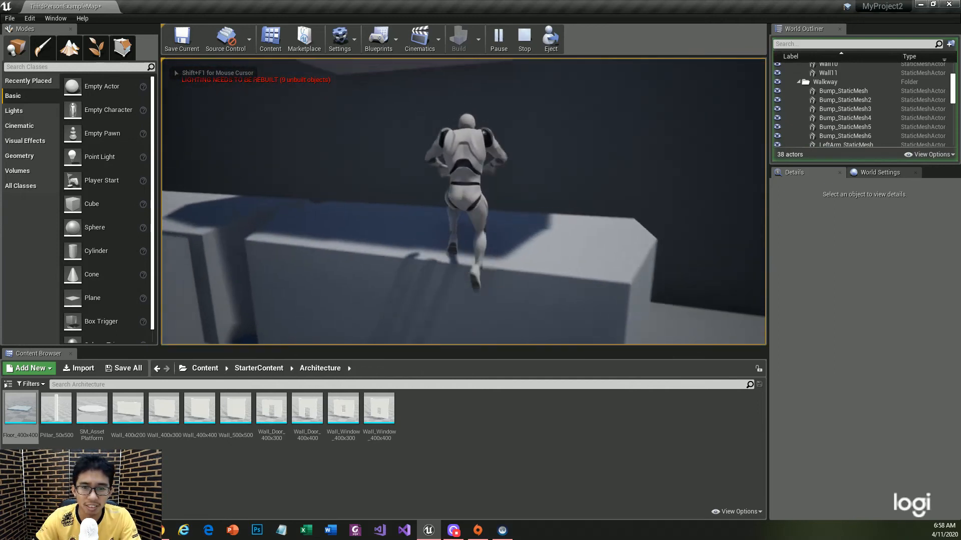
{"action": "key", "text": "w"}
{"action": "key", "text": "w"}
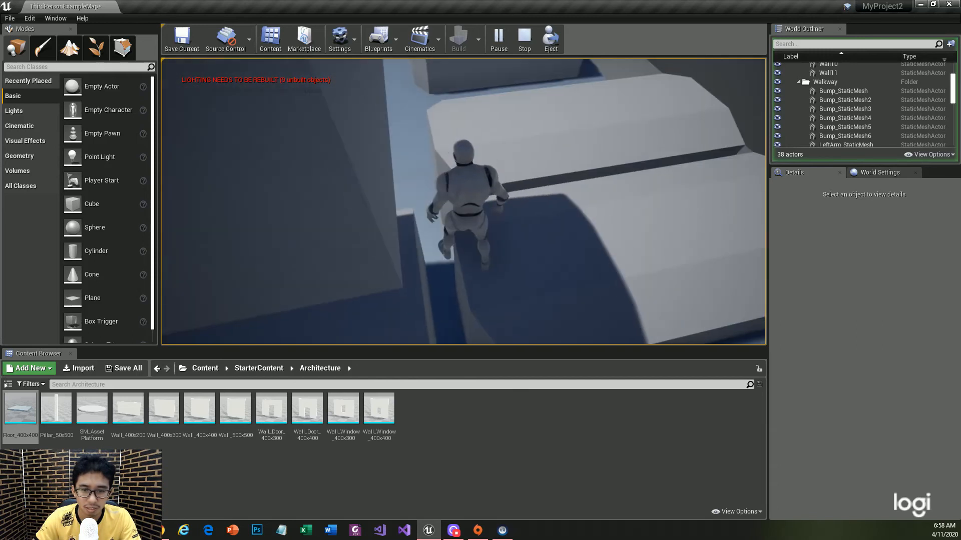
Move the character at the narrow gap between the bump blocks, and stop the session
{"action": "key", "text": "a"}
{"action": "key", "text": "w"}
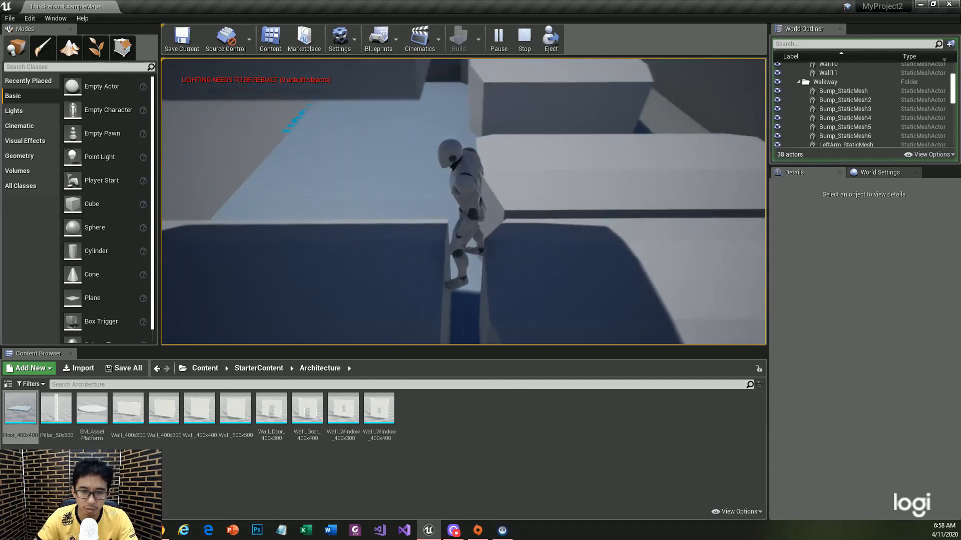
{"action": "key", "text": "w"}
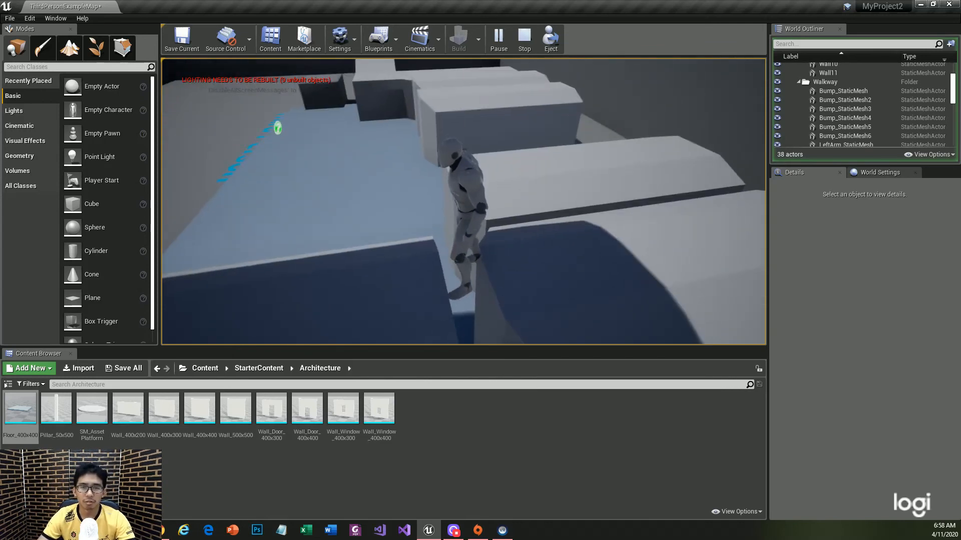
{"action": "key", "text": "Escape"}
Examine the narrow gap between the bump blocks, selecting Bump_StaticMesh4 and the block facing it
{"action": "left_click", "coordinate": [493, 269]}
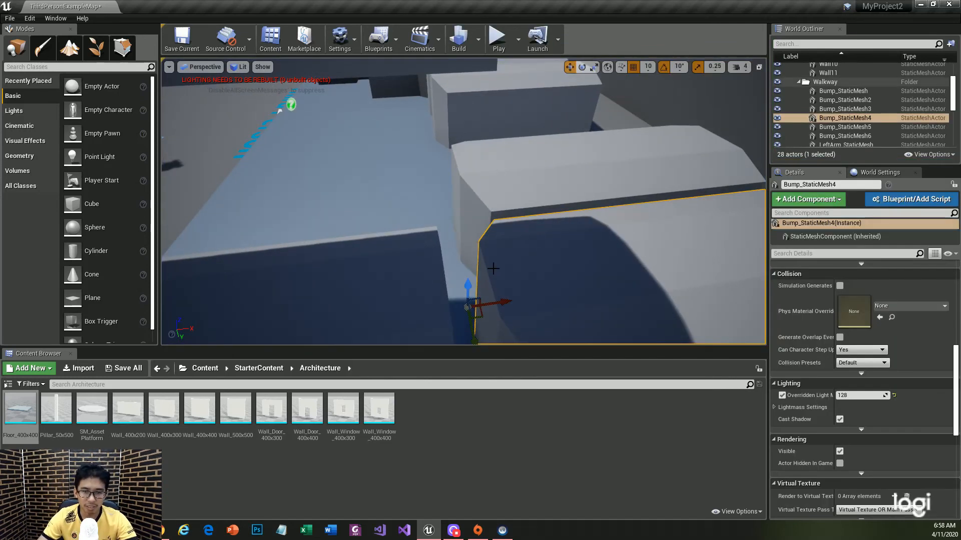
{"action": "left_click", "coordinate": [392, 273]}
{"action": "left_click", "coordinate": [532, 281]}
{"action": "right_click_drag", "start_coordinate": [515, 286], "coordinate": [516, 286]}
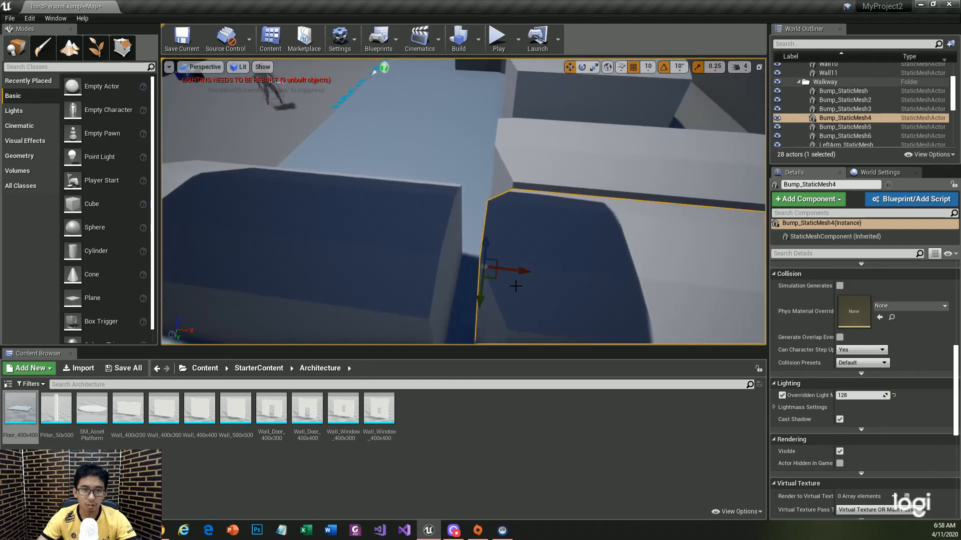
Find ThirdPersonCharacter among the level's actors and focus the view on it
{"action": "left_click", "coordinate": [295, 103]}
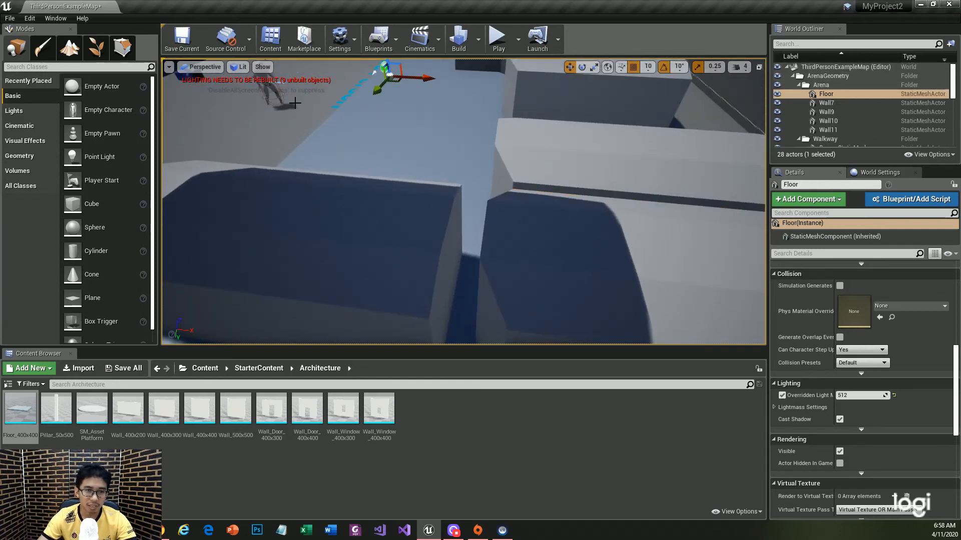
{"action": "scroll", "coordinate": [360, 143], "scroll_direction": "down", "scroll_amount": 2}
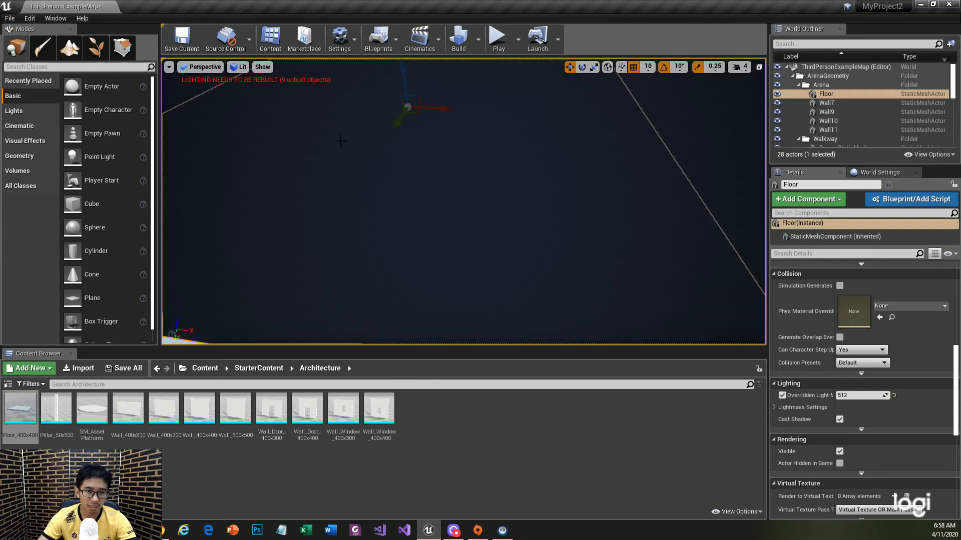
{"action": "scroll", "coordinate": [848, 125], "scroll_direction": "down", "scroll_amount": 5}
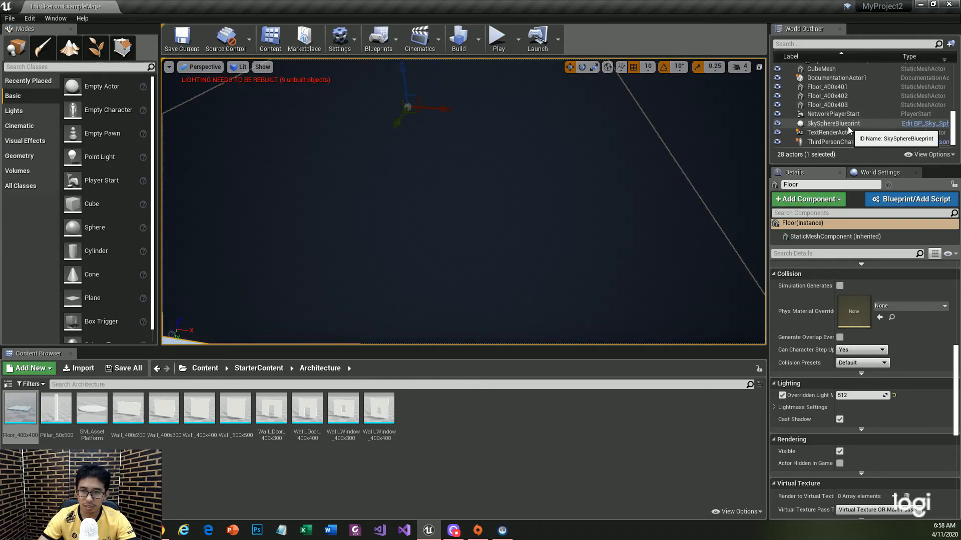
{"action": "double_click", "coordinate": [850, 140]}
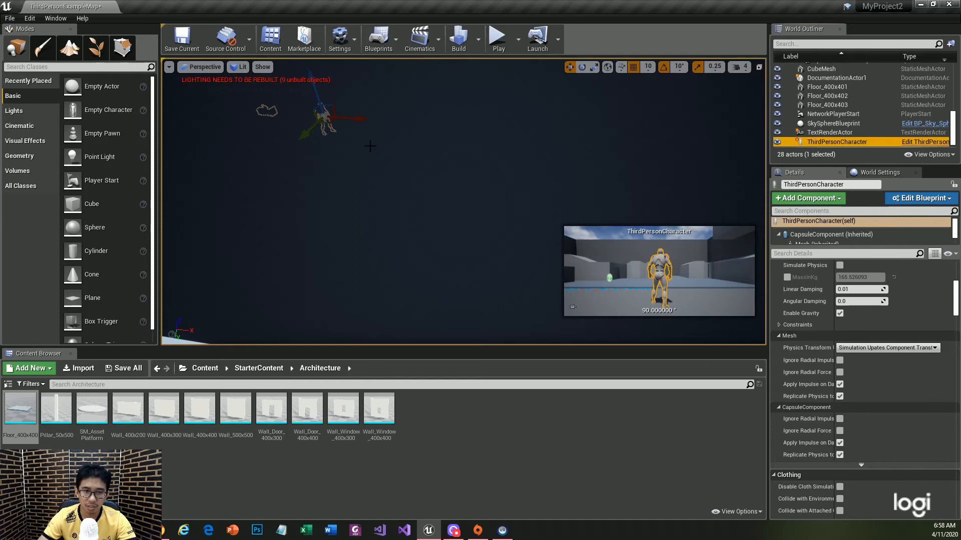
Move ThirdPersonCharacter across the level from the open floor to the bump blocks beside the dark wall
{"action": "left_click_drag", "start_coordinate": [464, 166], "coordinate": [393, 233], "text": "alt"}
{"action": "scroll", "coordinate": [399, 173], "scroll_direction": "down", "scroll_amount": 2}
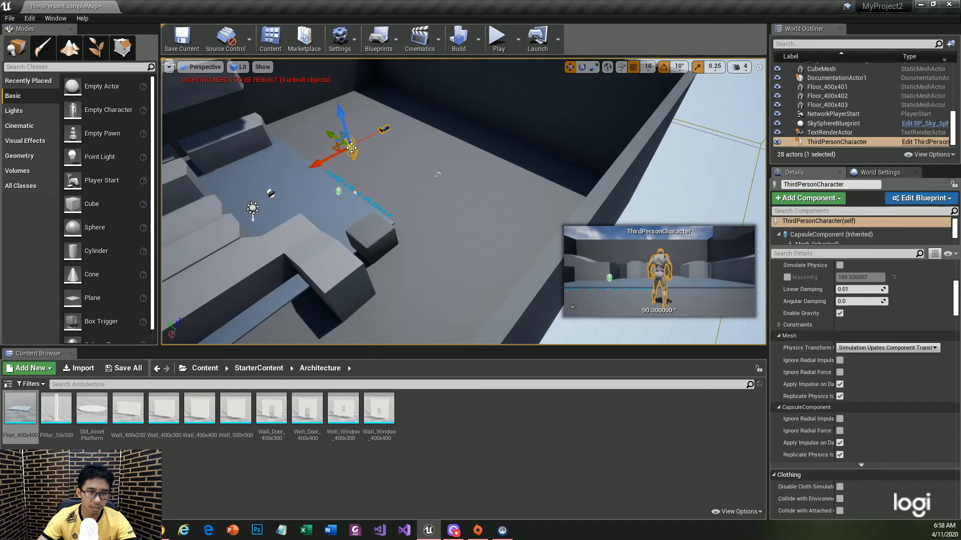
{"action": "left_click_drag", "start_coordinate": [320, 160], "coordinate": [178, 210]}
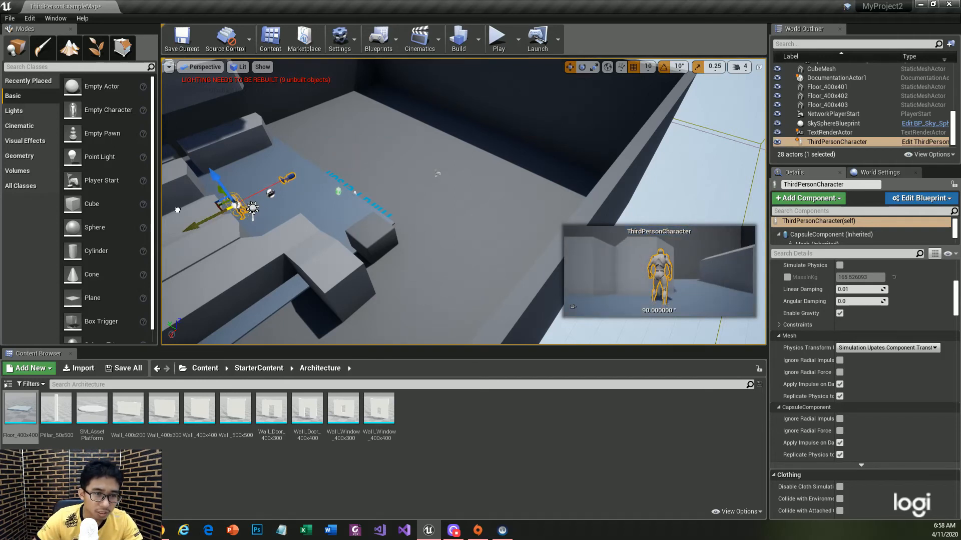
{"action": "double_click", "coordinate": [844, 143]}
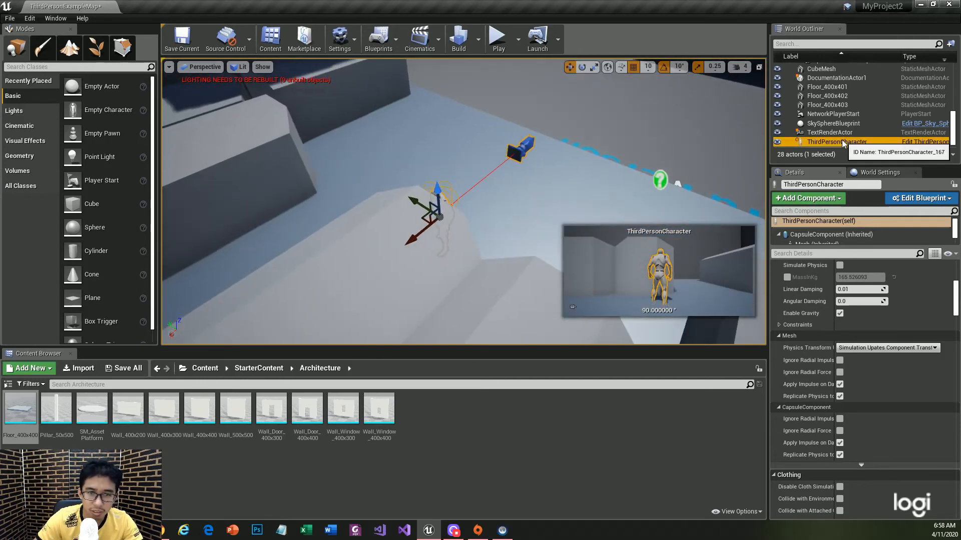
{"action": "left_click_drag", "start_coordinate": [466, 200], "coordinate": [383, 160], "text": "alt"}
{"action": "left_click_drag", "start_coordinate": [441, 164], "coordinate": [245, 122]}
{"action": "left_click_drag", "start_coordinate": [437, 116], "coordinate": [120, 145]}
{"action": "left_click_drag", "start_coordinate": [395, 150], "coordinate": [354, 134], "text": "alt"}
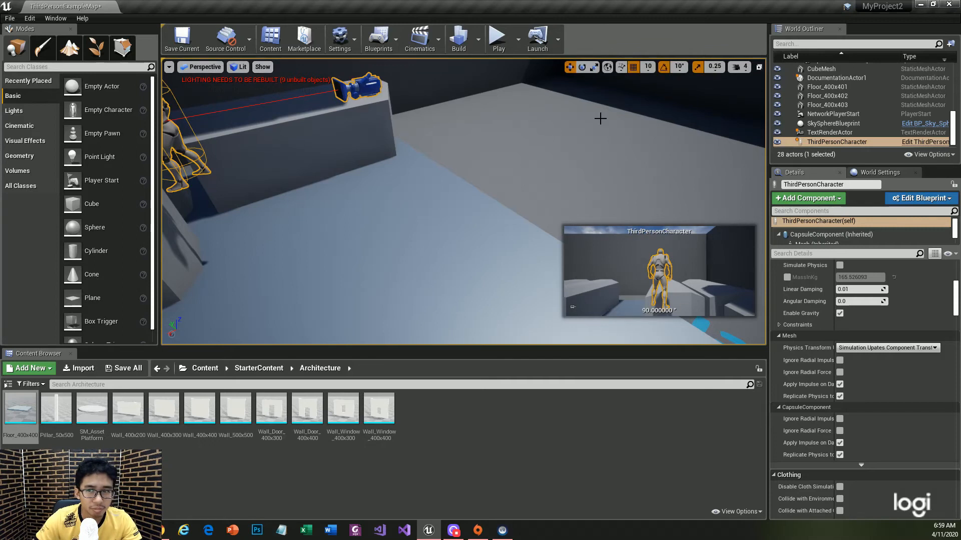
Raise ThirdPersonCharacter and place it directly over the gap between the bump blocks beside the dark wall
{"action": "left_click", "coordinate": [54, 19]}
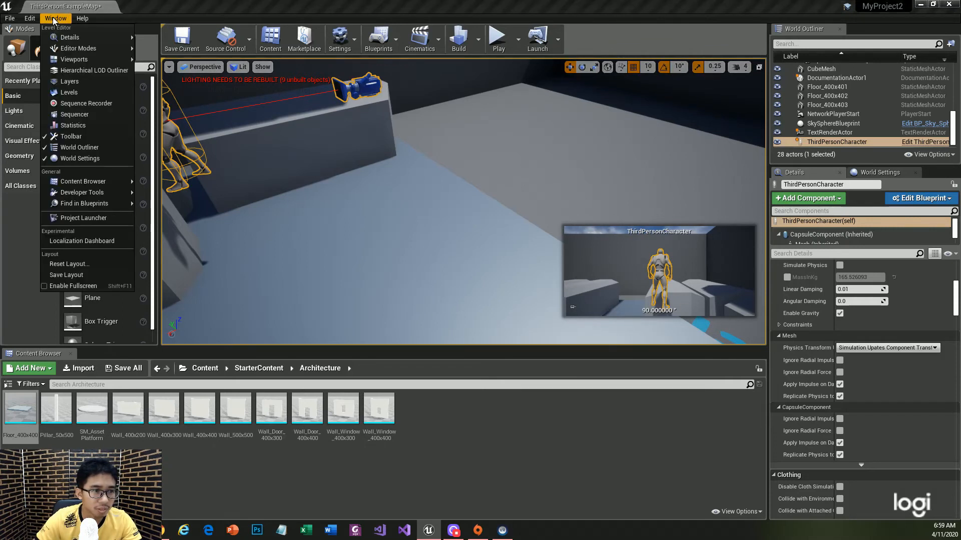
{"action": "left_click", "coordinate": [856, 183]}
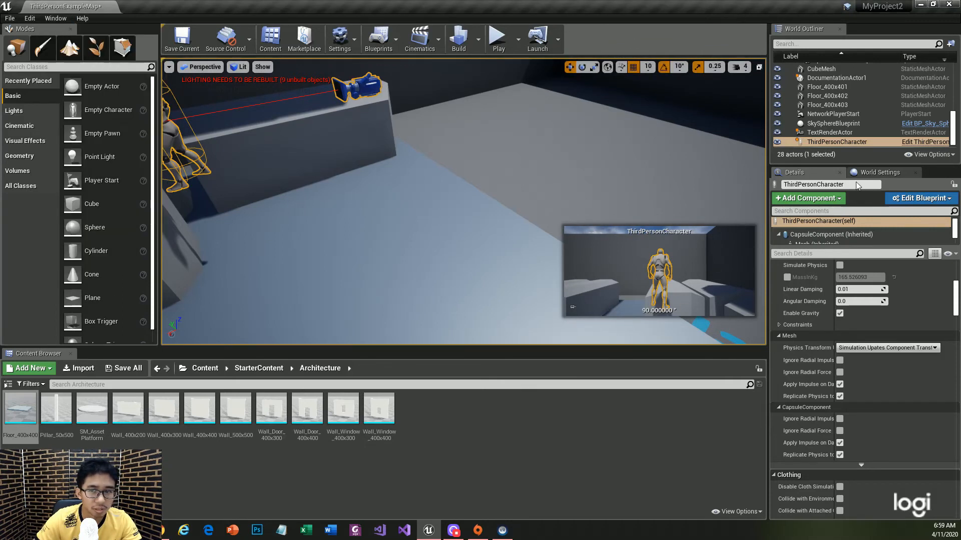
{"action": "double_click", "coordinate": [842, 144]}
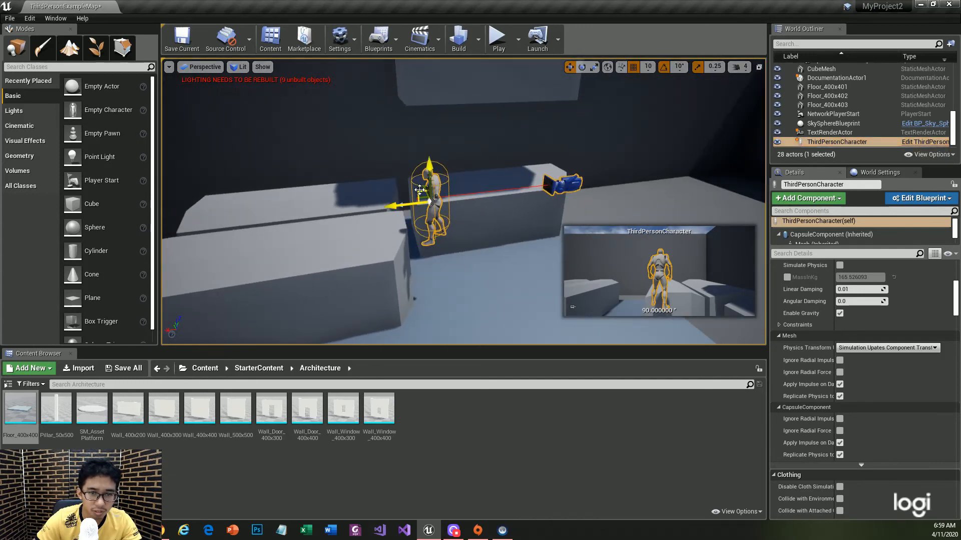
{"action": "left_click_drag", "start_coordinate": [426, 188], "coordinate": [374, 159]}
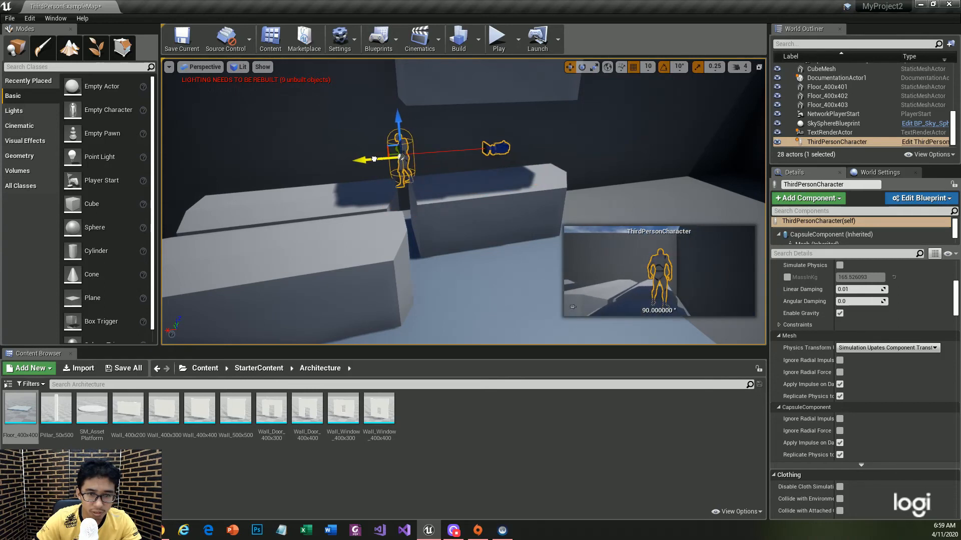
{"action": "left_click_drag", "start_coordinate": [396, 190], "coordinate": [520, 240], "text": "alt"}
{"action": "left_click_drag", "start_coordinate": [395, 172], "coordinate": [402, 171]}
{"action": "left_click_drag", "start_coordinate": [477, 176], "coordinate": [332, 113], "text": "alt"}
{"action": "left_click_drag", "start_coordinate": [412, 113], "coordinate": [409, 108]}
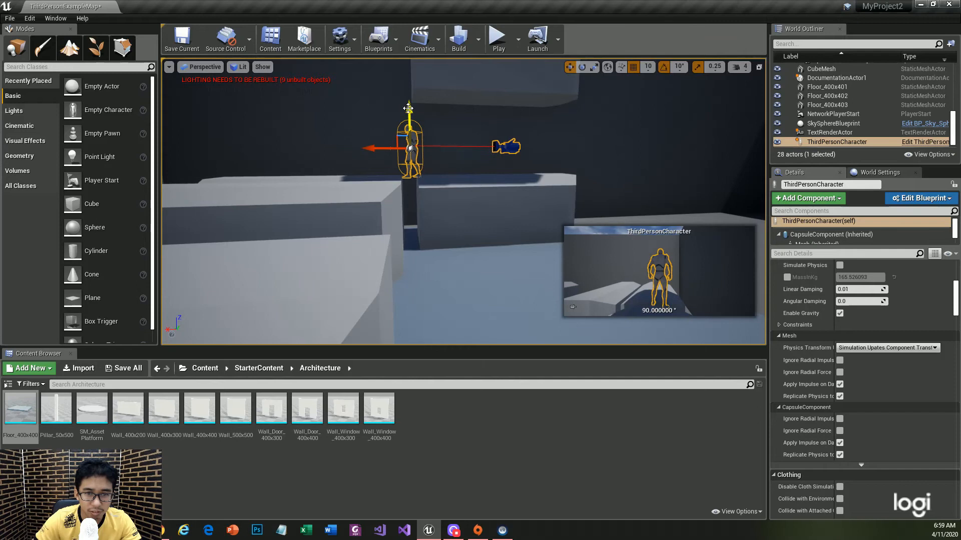
Compare the character's width with the gap and move Bump_StaticMesh5 slightly away from the facing block to widen it
{"action": "left_click", "coordinate": [433, 186]}
{"action": "left_click", "coordinate": [415, 166]}
{"action": "left_click", "coordinate": [437, 186]}
{"action": "left_click", "coordinate": [414, 167]}
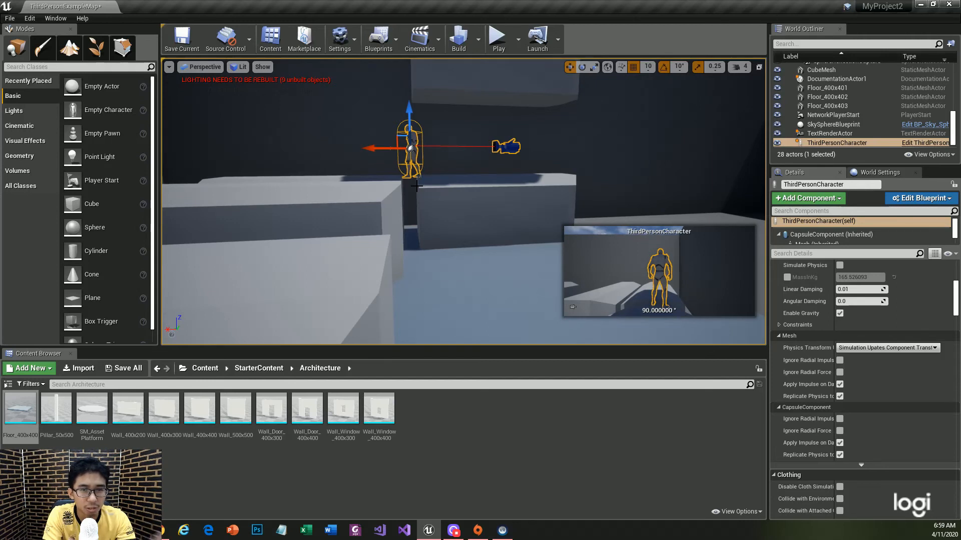
{"action": "left_click", "coordinate": [465, 204]}
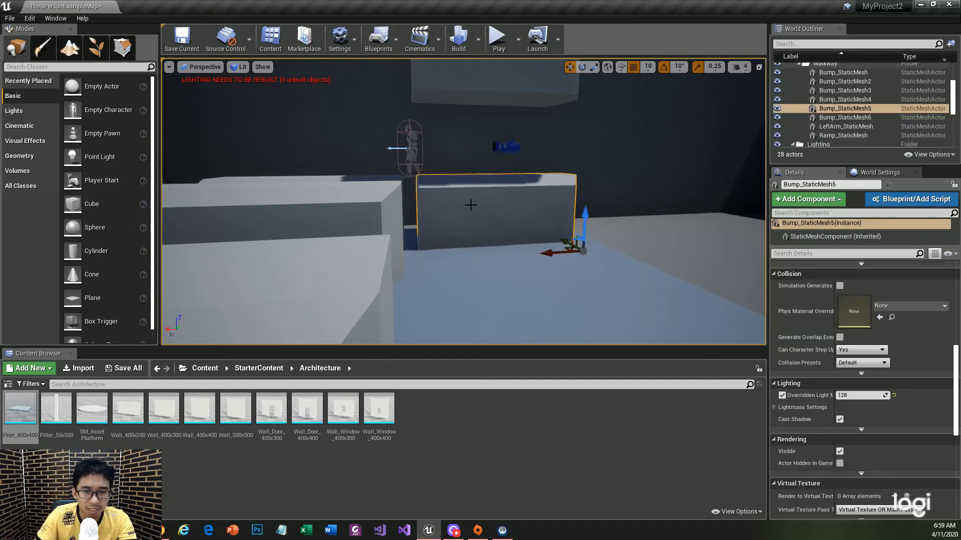
{"action": "left_click_drag", "start_coordinate": [556, 252], "coordinate": [576, 253]}
Duplicate the Floor_400x403 slab and raise the copy above the blue floor
{"action": "left_click", "coordinate": [475, 291]}
{"action": "right_click_drag", "start_coordinate": [496, 301], "coordinate": [350, 356]}
{"action": "key", "text": "w"}
{"action": "scroll", "coordinate": [519, 277], "scroll_direction": "down", "scroll_amount": 10}
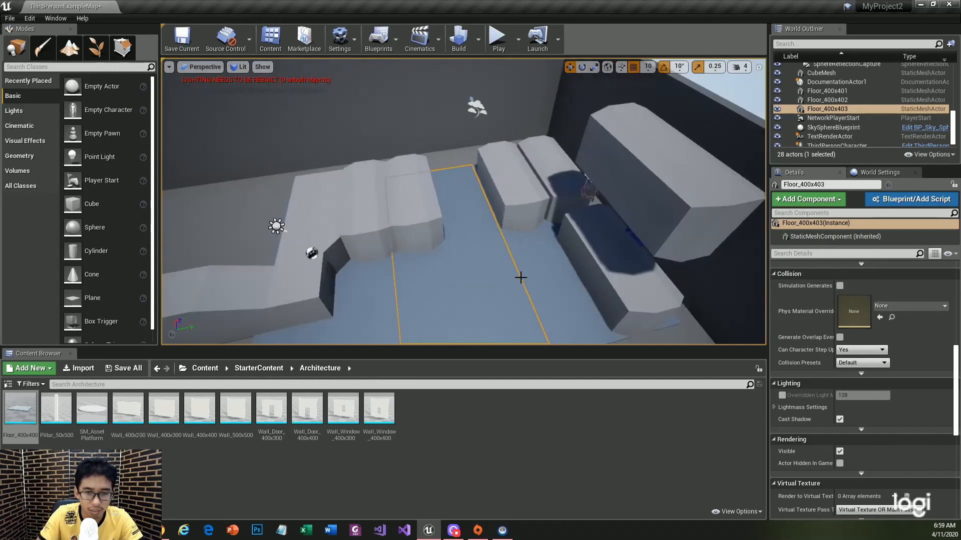
{"action": "left_click_drag", "start_coordinate": [430, 295], "coordinate": [423, 258]}
{"action": "key", "text": "ctrl+z"}
{"action": "mouse_move", "coordinate": [465, 260]}
{"action": "right_mouse_down"}
{"action": "mouse_move", "coordinate": [451, 241]}
{"action": "mouse_move", "coordinate": [464, 260]}
{"action": "right_mouse_up"}
{"action": "left_click_drag", "start_coordinate": [474, 287], "coordinate": [485, 283]}
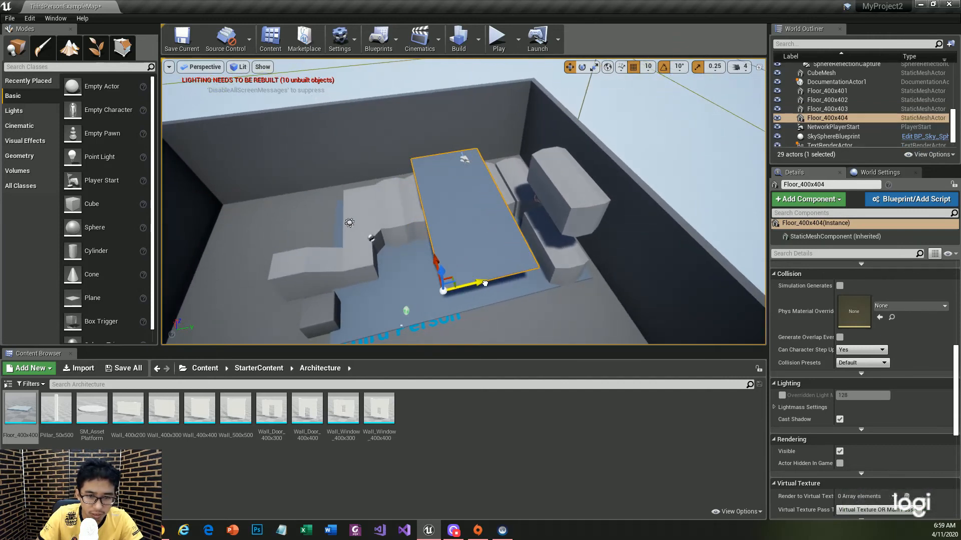
Scale the raised floor copy down in length and width to make a small platform
{"action": "key", "text": "e"}
{"action": "key", "text": "r"}
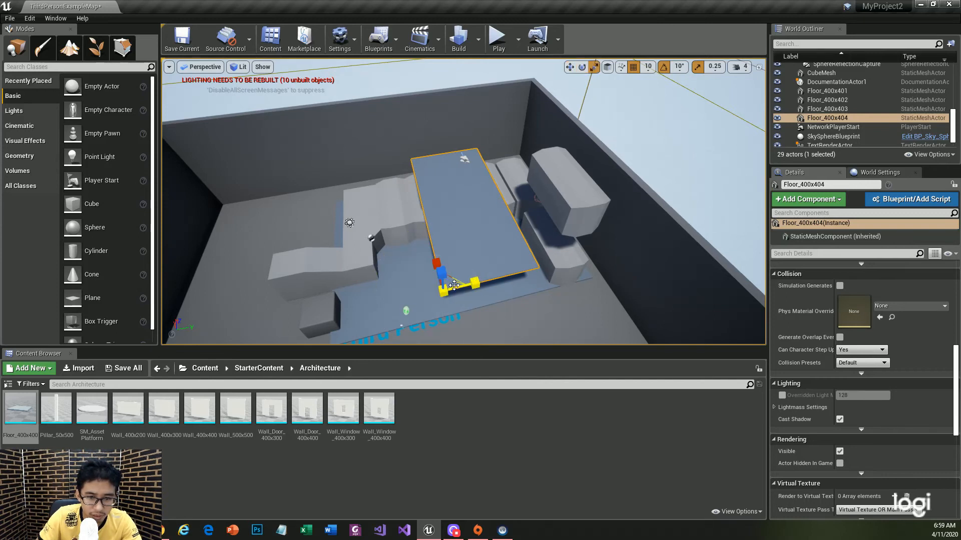
{"action": "left_click_drag", "start_coordinate": [437, 264], "coordinate": [439, 289]}
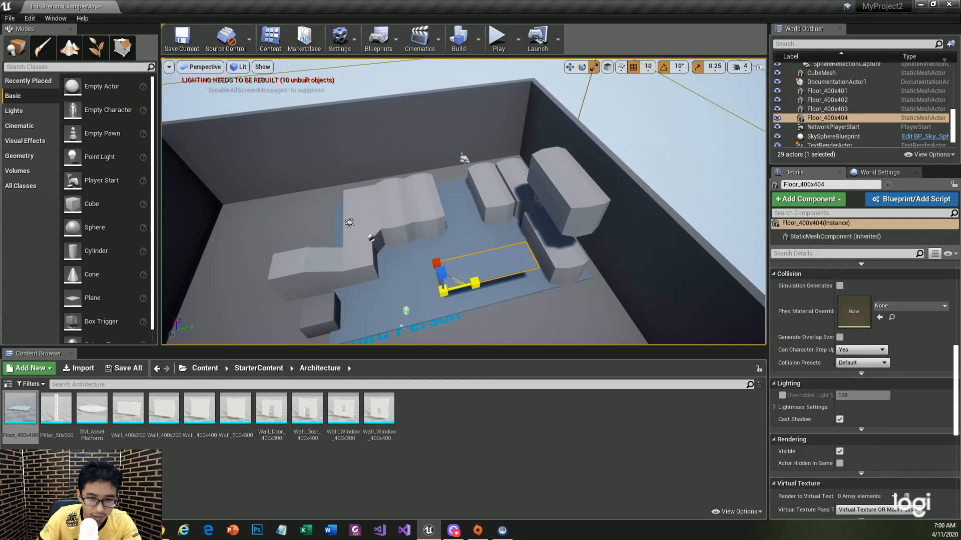
{"action": "left_click_drag", "start_coordinate": [475, 283], "coordinate": [458, 286]}
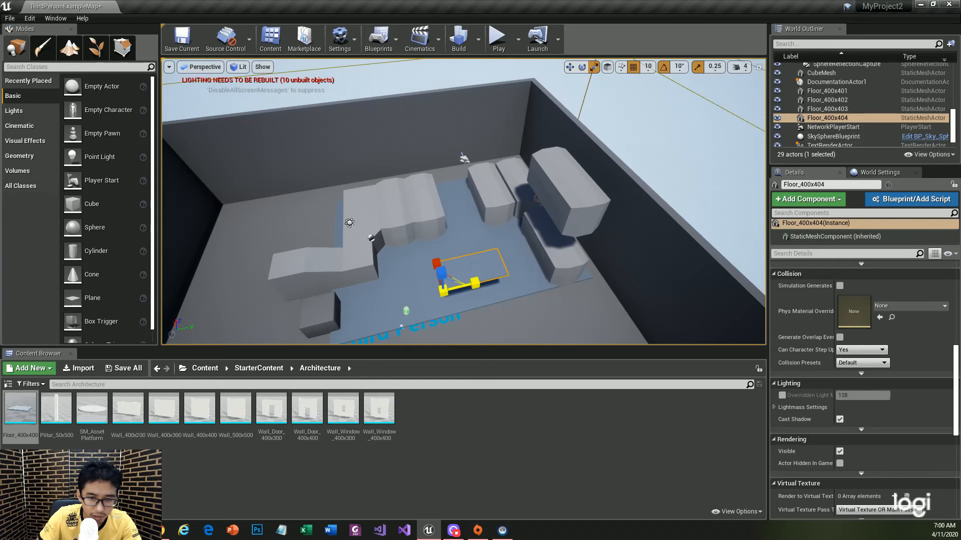
{"action": "key", "text": "e"}
{"action": "left_click_drag", "start_coordinate": [419, 280], "coordinate": [458, 258], "text": "alt"}
{"action": "key", "text": "ctrl+z"}
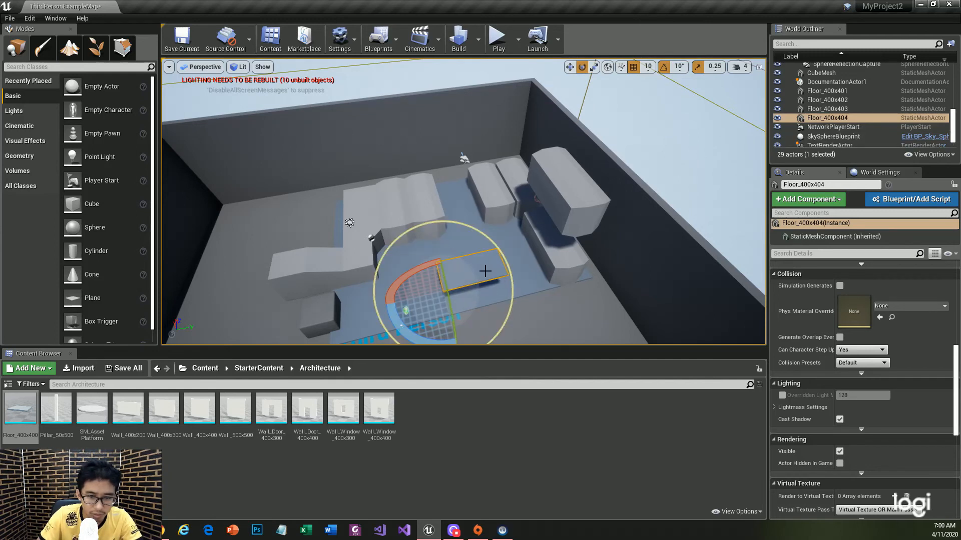
Move the small floor platform over to the bump blocks by the dark wall, near the character
{"action": "left_click_drag", "start_coordinate": [536, 313], "coordinate": [571, 290], "text": "alt"}
{"action": "left_click_drag", "start_coordinate": [439, 295], "coordinate": [479, 283]}
{"action": "left_click", "coordinate": [453, 286]}
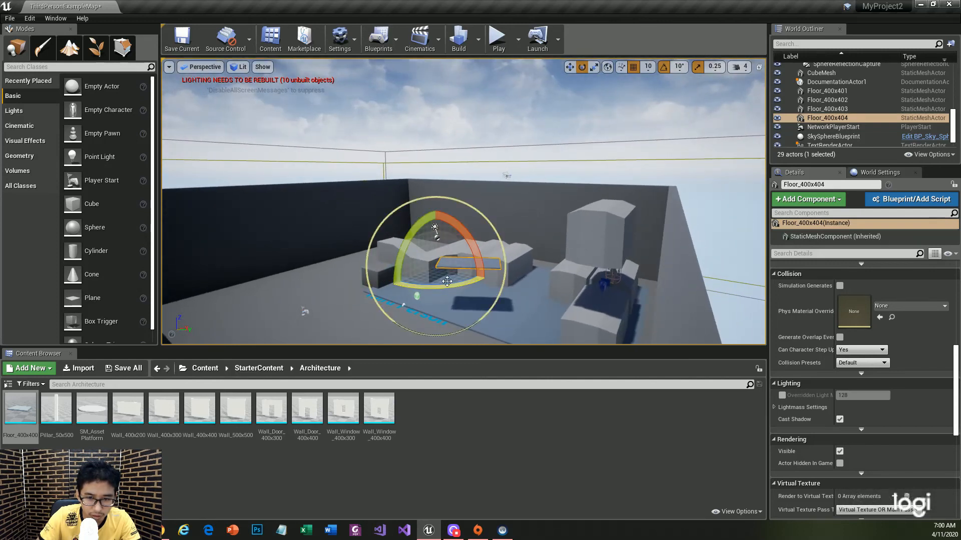
{"action": "key", "text": "w"}
{"action": "key", "text": "e"}
{"action": "key", "text": "r"}
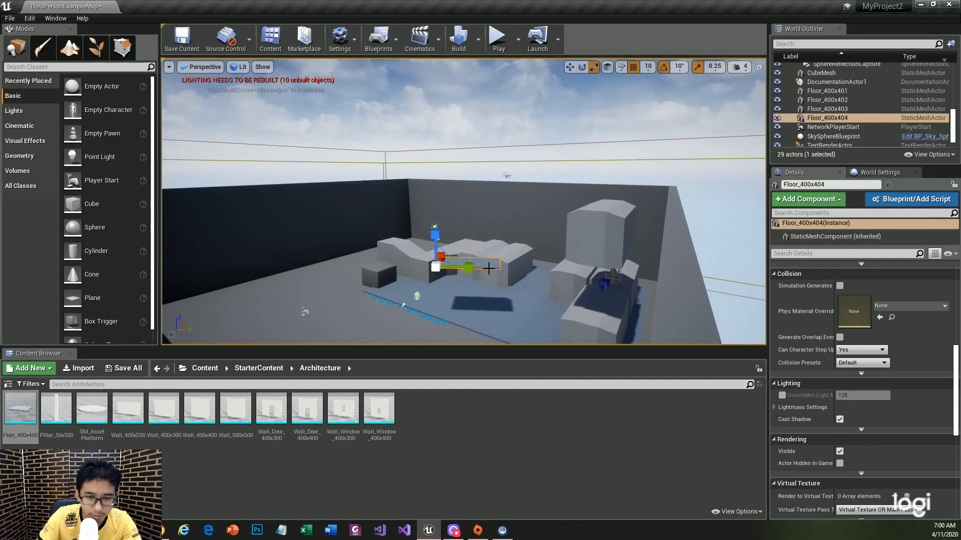
{"action": "key", "text": "w"}
{"action": "left_click_drag", "start_coordinate": [473, 274], "coordinate": [604, 342]}
{"action": "mouse_move", "coordinate": [568, 279]}
{"action": "left_mouse_down"}
{"action": "mouse_move", "coordinate": [572, 255]}
{"action": "mouse_move", "coordinate": [572, 269]}
{"action": "left_mouse_up"}
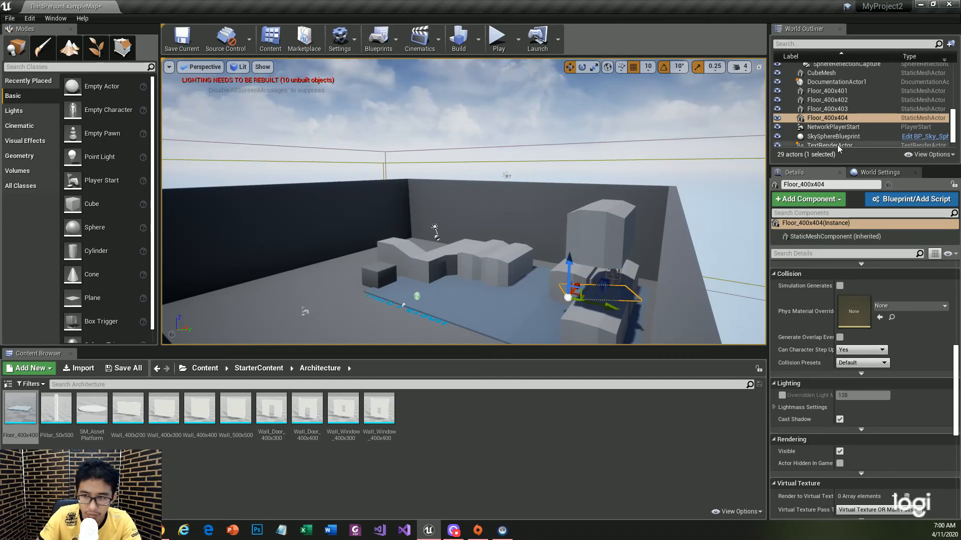
Align the small floor platform beneath the character's feet so it bridges the gap between the bump blocks
{"action": "double_click", "coordinate": [830, 119]}
{"action": "left_click_drag", "start_coordinate": [486, 225], "coordinate": [645, 255], "text": "alt"}
{"action": "left_click_drag", "start_coordinate": [542, 220], "coordinate": [478, 231]}
{"action": "left_click_drag", "start_coordinate": [517, 207], "coordinate": [440, 141]}
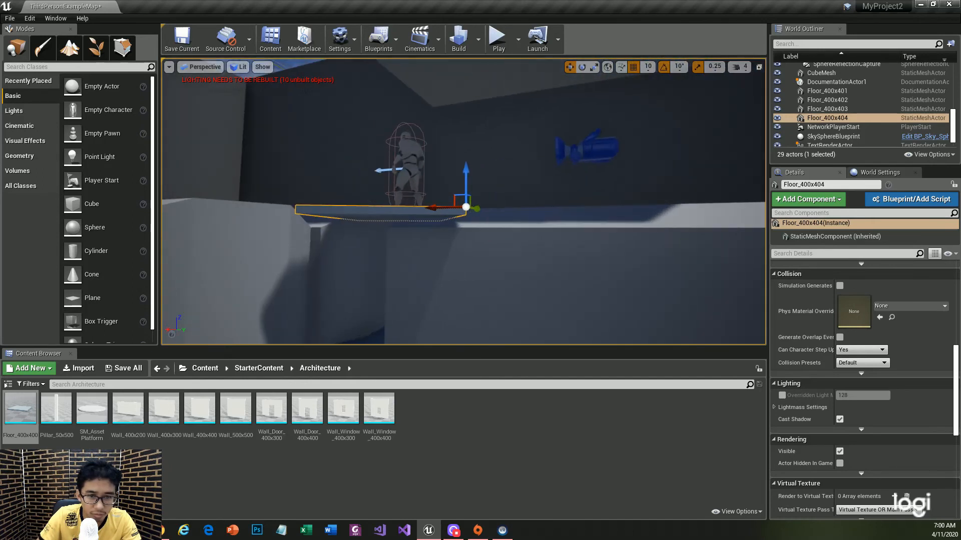
{"action": "left_click_drag", "start_coordinate": [467, 176], "coordinate": [417, 195], "text": "alt"}
{"action": "key", "text": "e"}
{"action": "key", "text": "r"}
{"action": "key", "text": "w"}
Move ThirdPersonCharacter off the bridged bump blocks and back over the open floor
{"action": "left_click", "coordinate": [451, 288]}
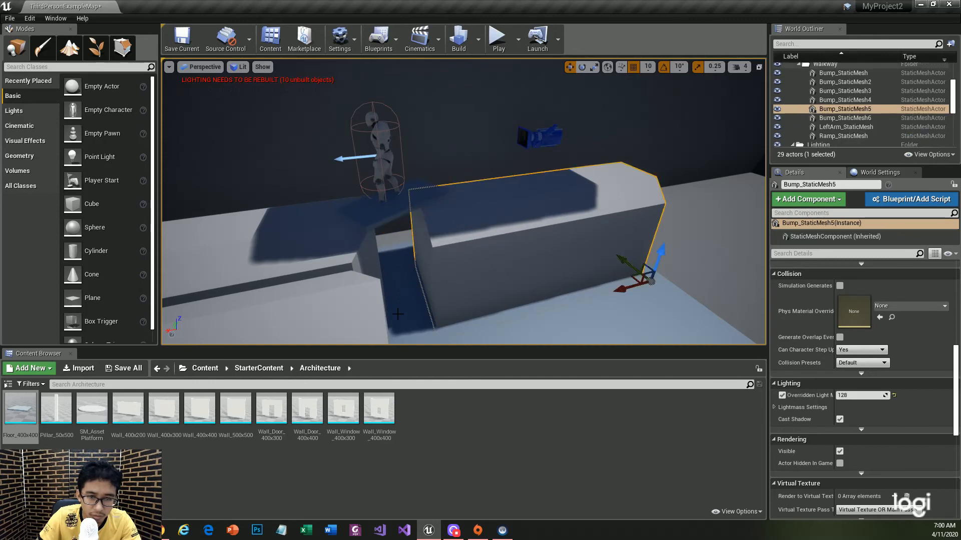
{"action": "left_click", "coordinate": [415, 303]}
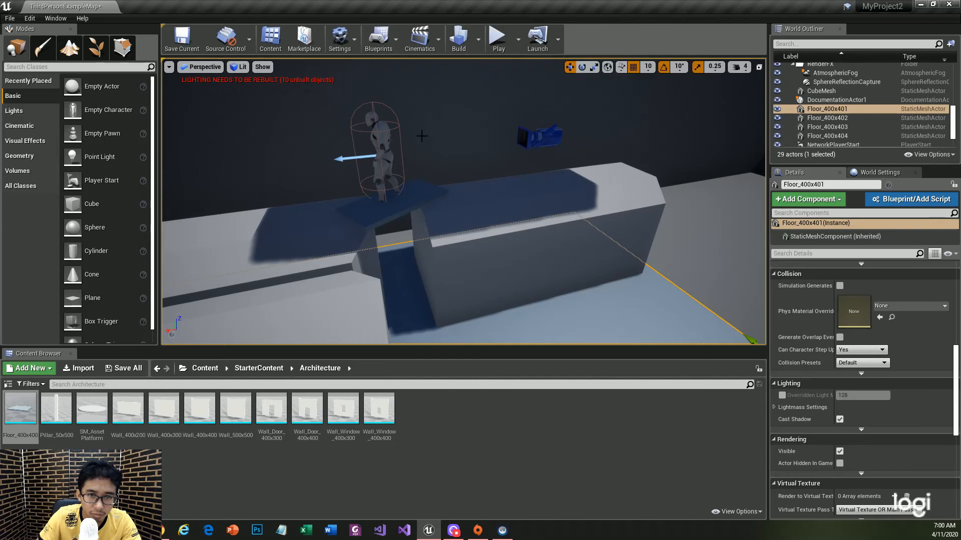
{"action": "left_click", "coordinate": [346, 159]}
{"action": "left_click_drag", "start_coordinate": [342, 160], "coordinate": [696, 214]}
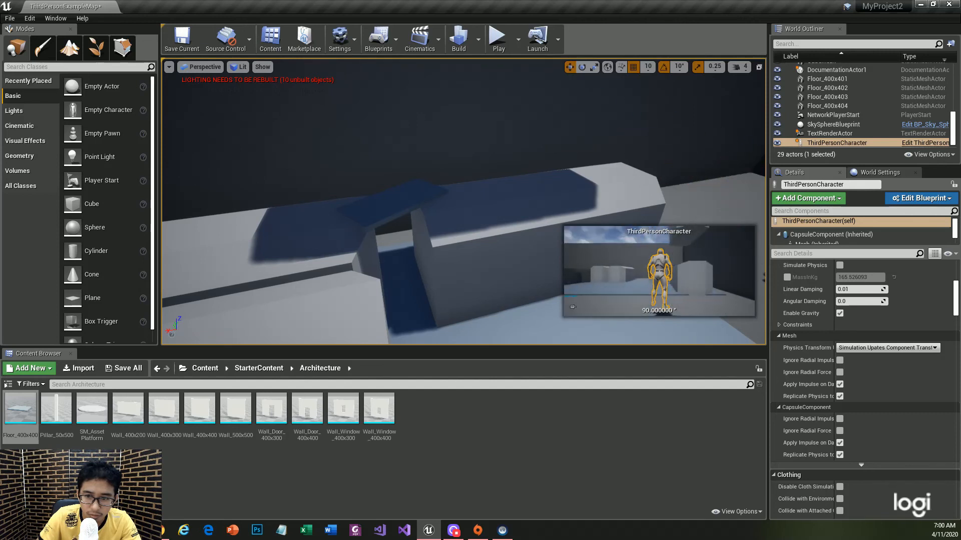
Start a play session and make the character run and jump onto the bump blocks up to the small platform
{"action": "left_click", "coordinate": [497, 38]}
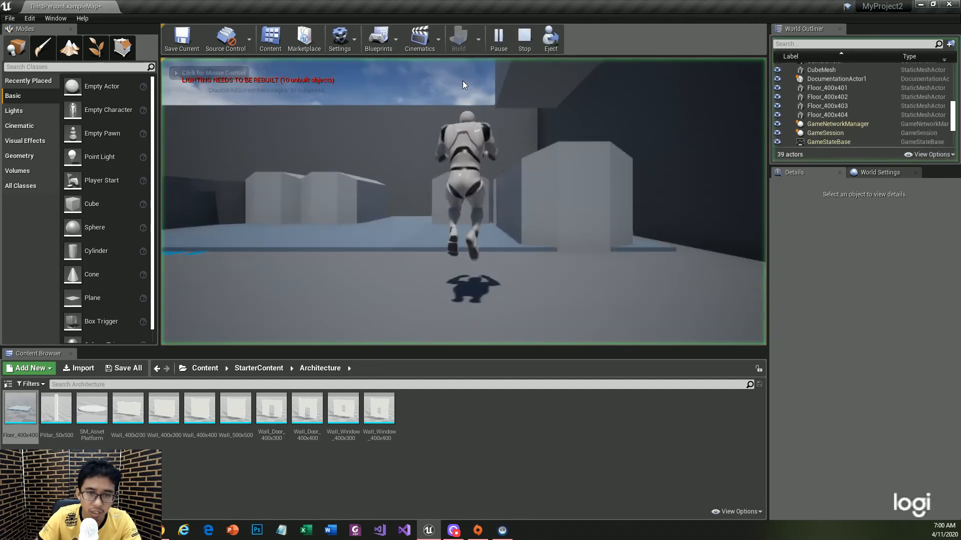
{"action": "key", "text": "w"}
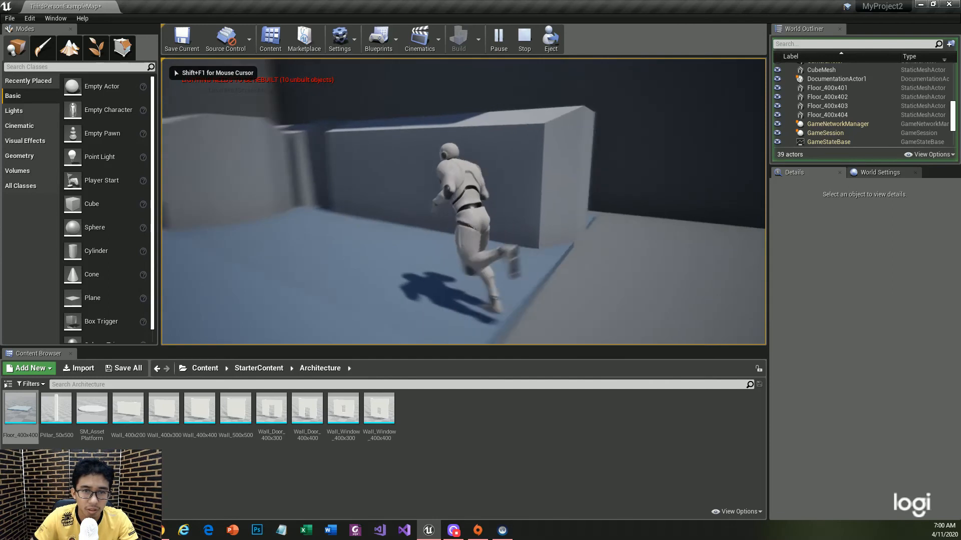
{"action": "key", "text": "space"}
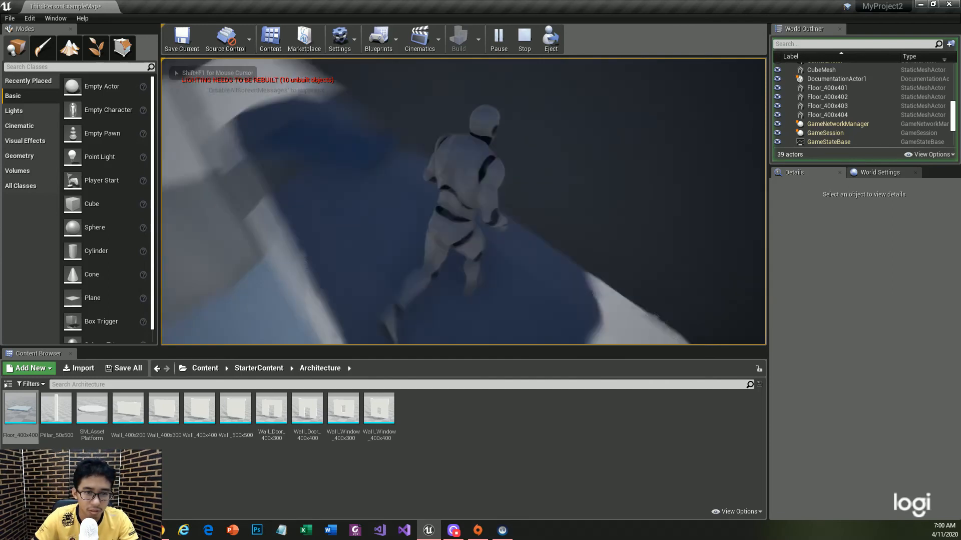
{"action": "key", "text": "w"}
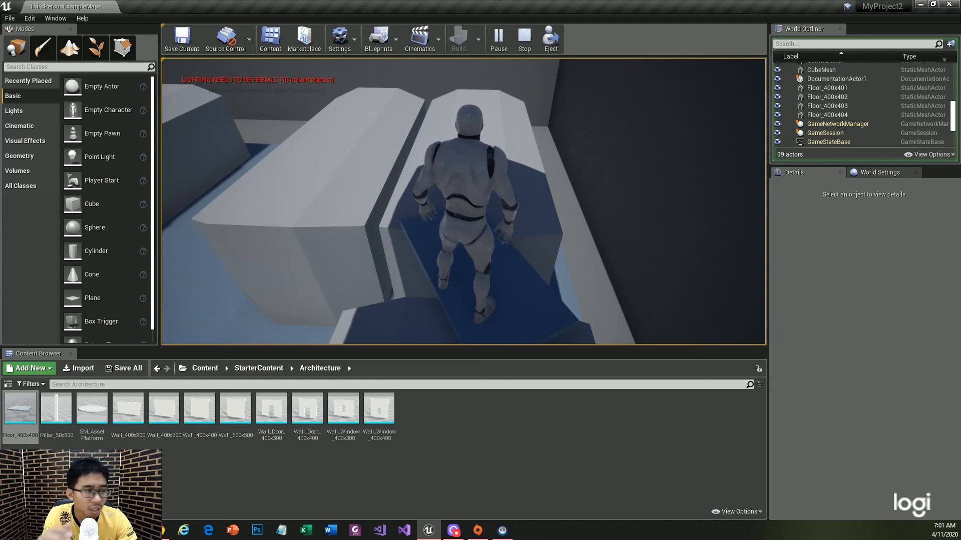
Walk the character across the platform, run and jump over the remaining bump blocks, and stop the session
{"action": "key", "text": "w"}
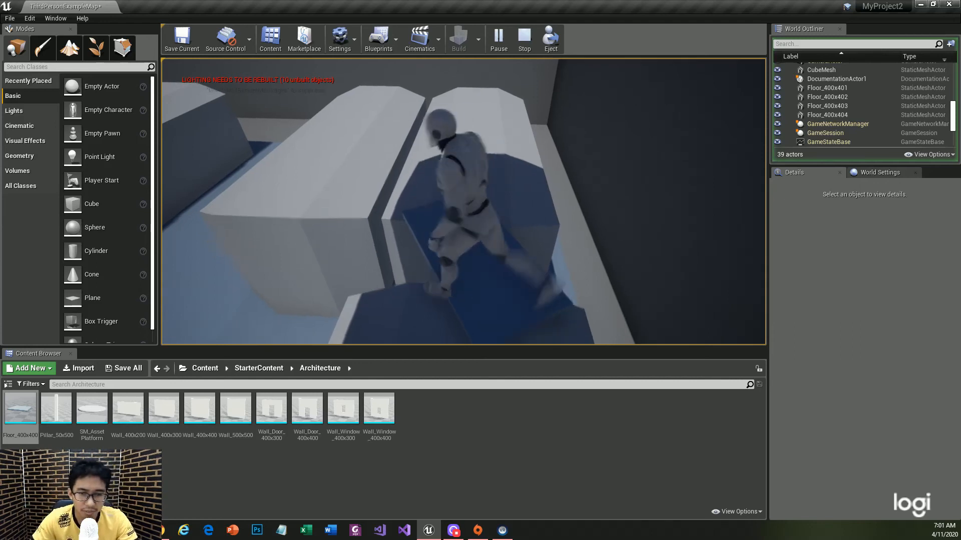
{"action": "key", "text": "w"}
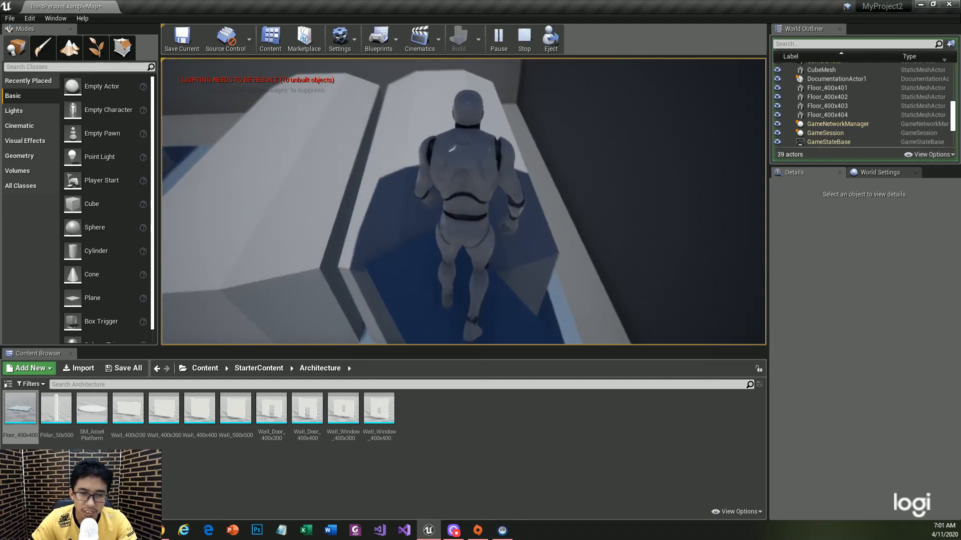
{"action": "key", "text": "w"}
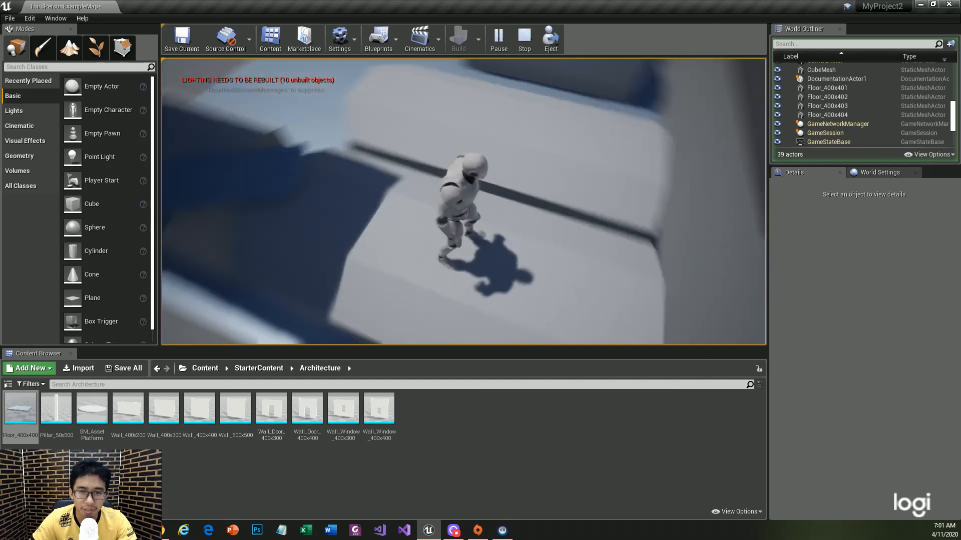
{"action": "key", "text": "w"}
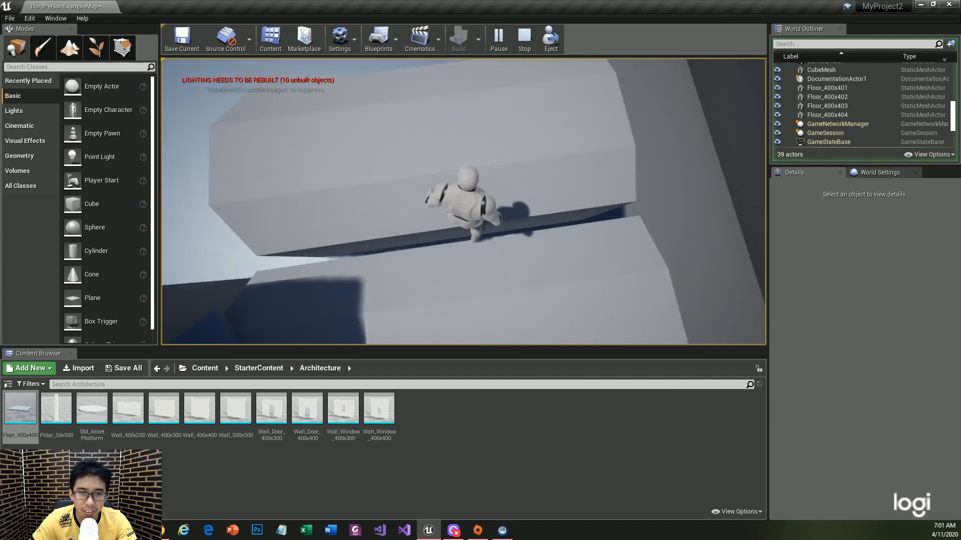
{"action": "key", "text": "w"}
{"action": "key", "text": "space"}
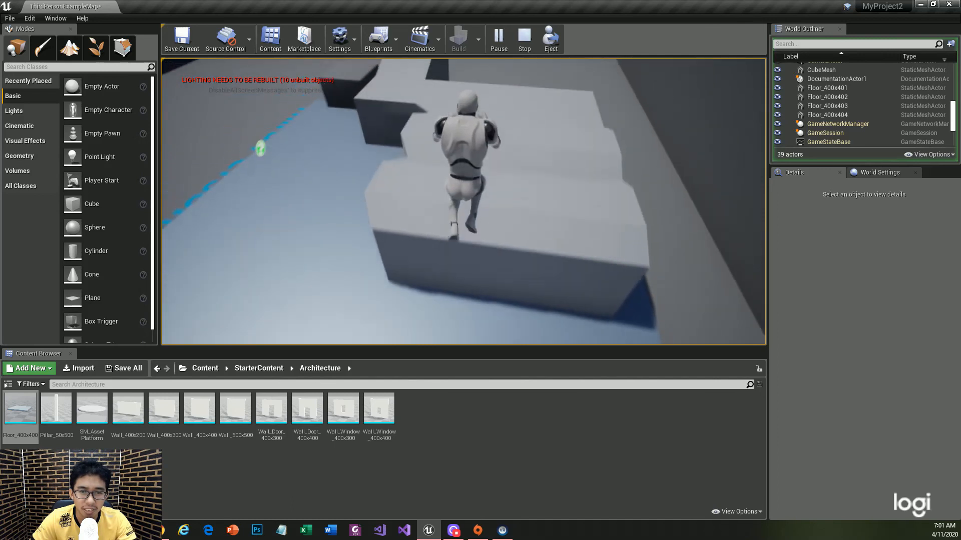
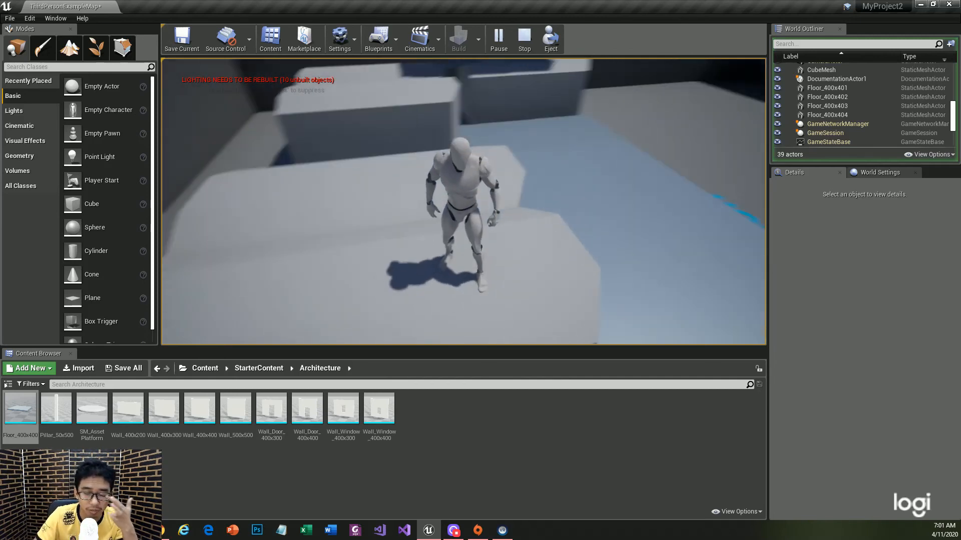
{"action": "key", "text": "Escape"}
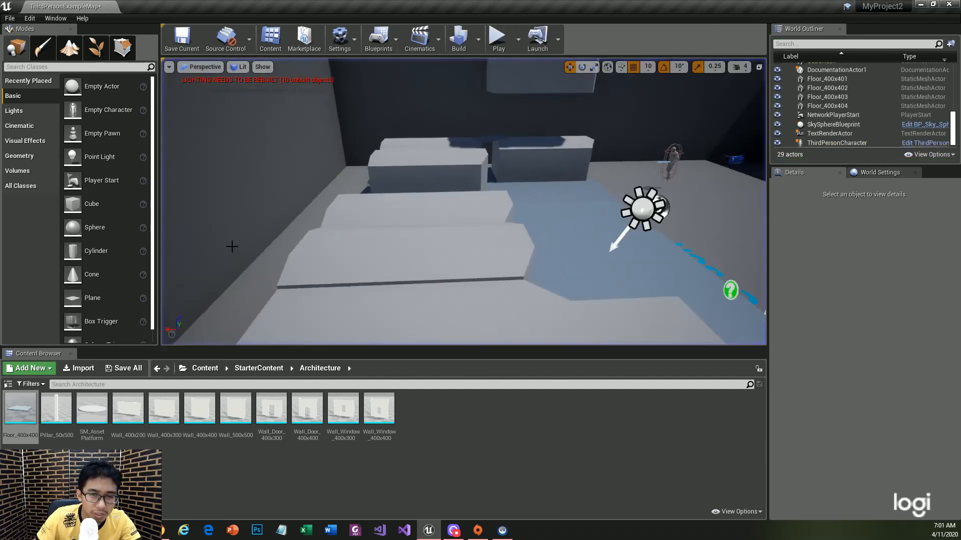
Delete the four walls surrounding the arena, keeping its floor and the blocks
{"action": "scroll", "coordinate": [375, 257], "scroll_direction": "down", "scroll_amount": 15}
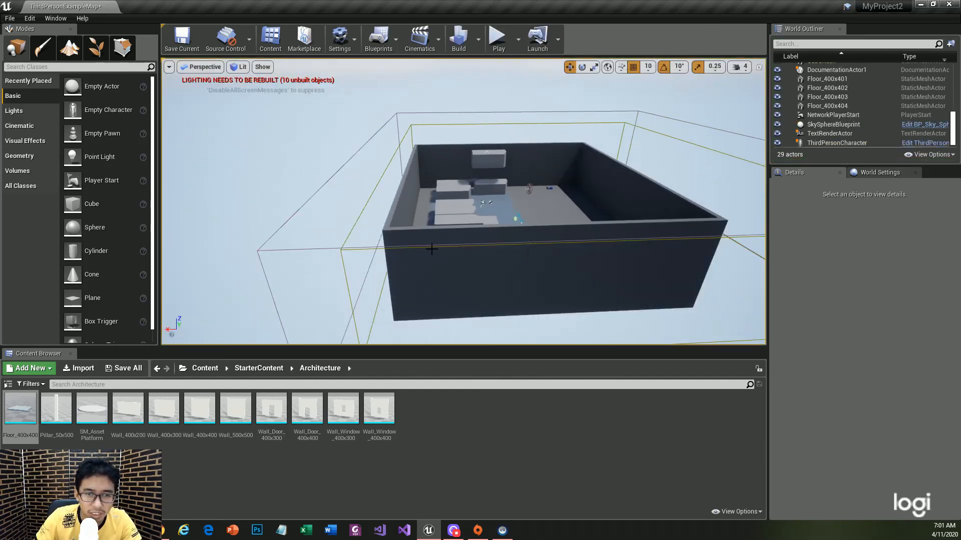
{"action": "left_click", "coordinate": [441, 232]}
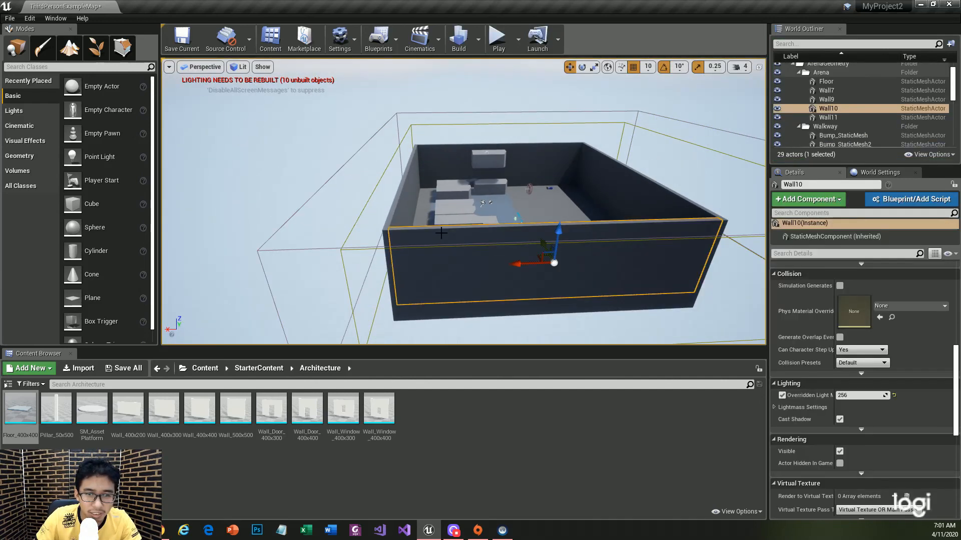
{"action": "left_click", "coordinate": [402, 219]}
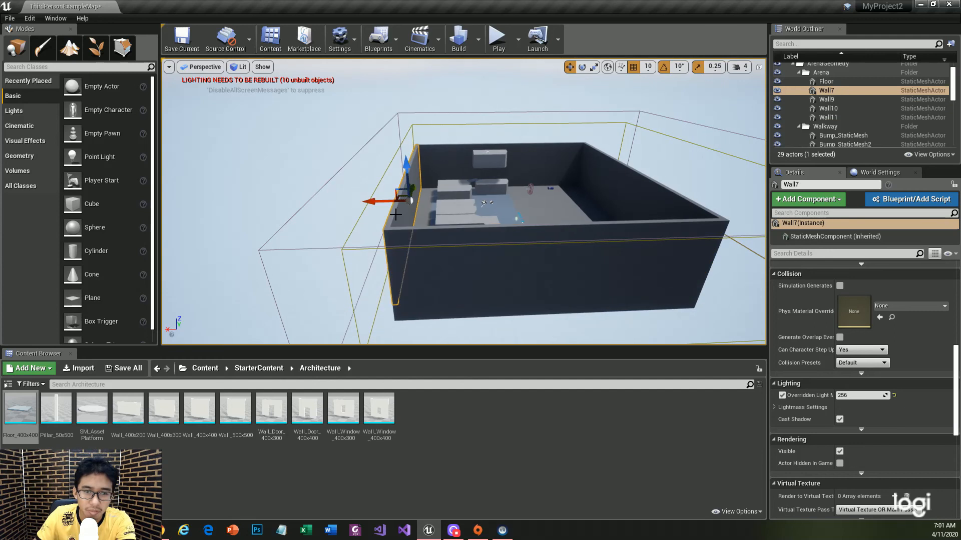
{"action": "key", "text": "Delete"}
{"action": "left_click", "coordinate": [439, 161]}
{"action": "key", "text": "Delete"}
{"action": "left_click", "coordinate": [620, 202]}
{"action": "key", "text": "Delete"}
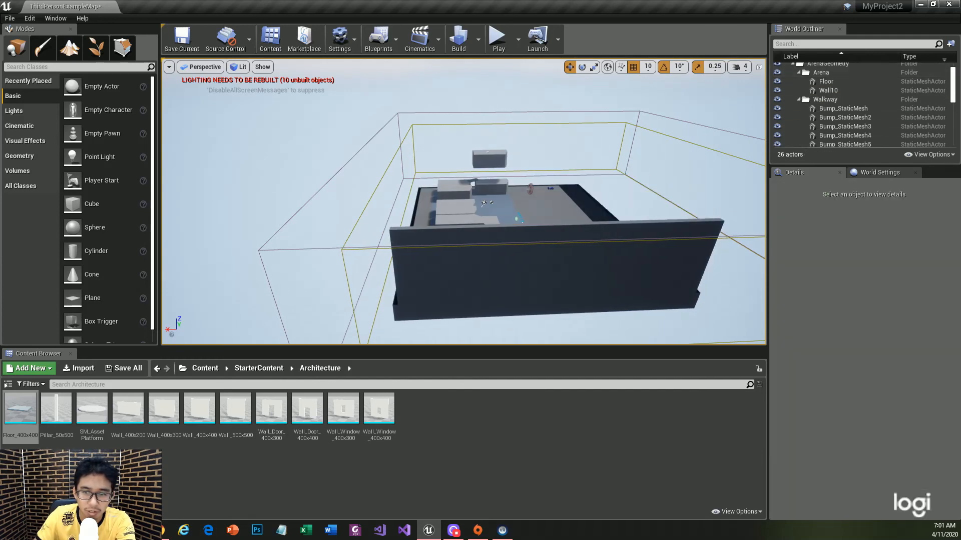
{"action": "left_click", "coordinate": [599, 259]}
{"action": "key", "text": "Delete"}
Look through the geometry and foliage editing modes and switch to landscape editing
{"action": "left_click", "coordinate": [125, 50]}
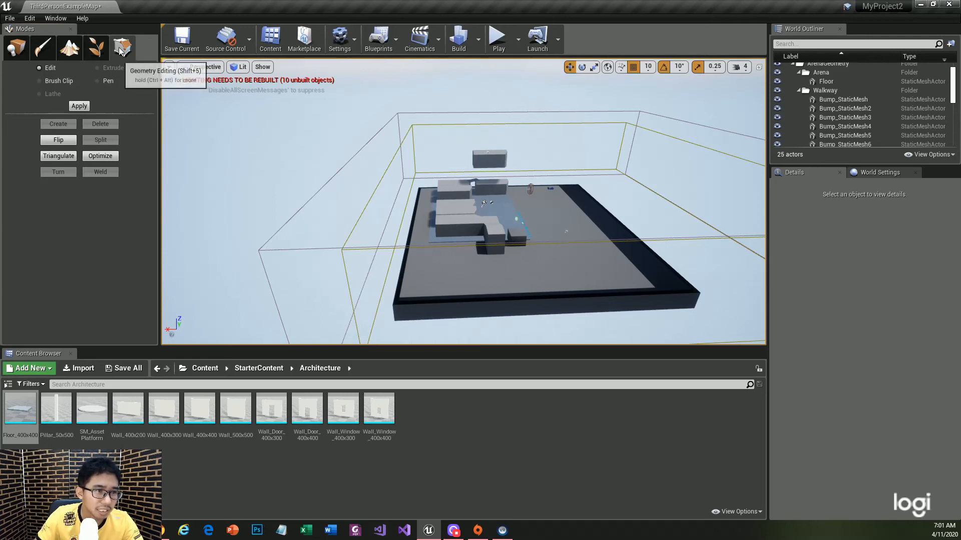
{"action": "left_click", "coordinate": [100, 51]}
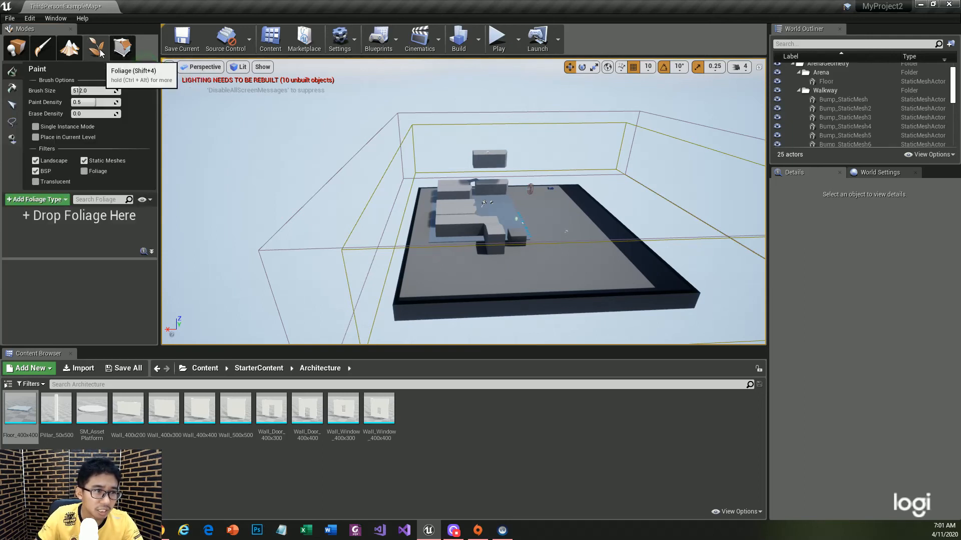
{"action": "left_click", "coordinate": [70, 48]}
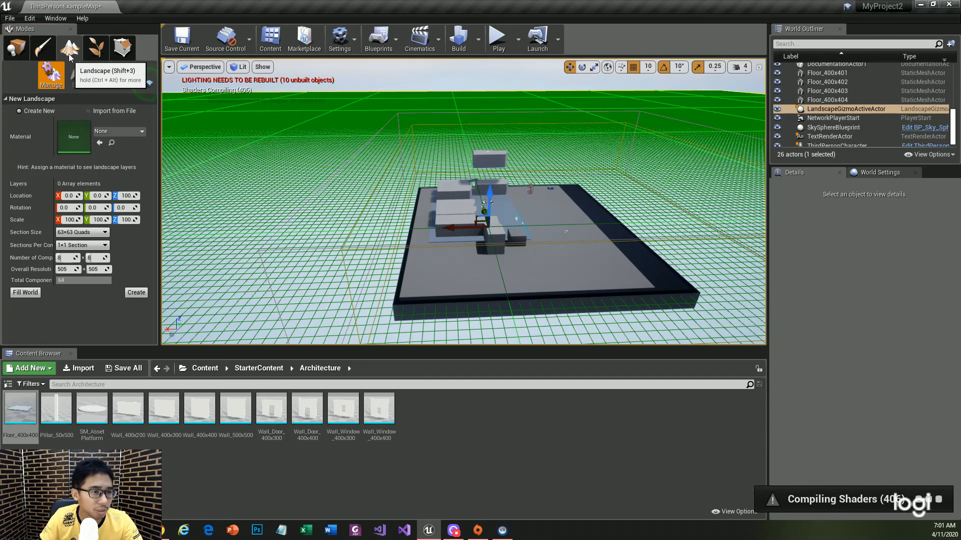
Browse the available materials and assign M_Ground_Grass to the new landscape
{"action": "left_click", "coordinate": [125, 133]}
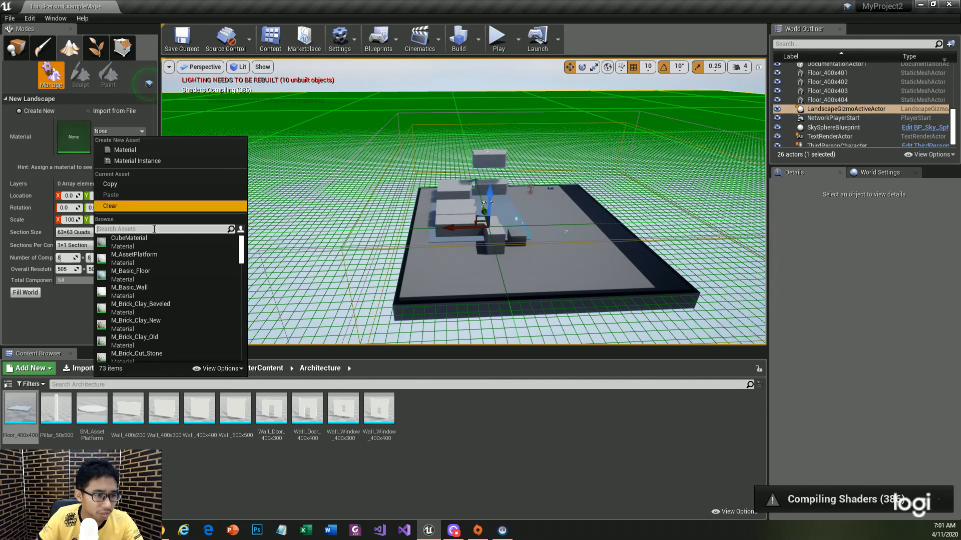
{"action": "scroll", "coordinate": [182, 283], "scroll_direction": "down", "scroll_amount": 8}
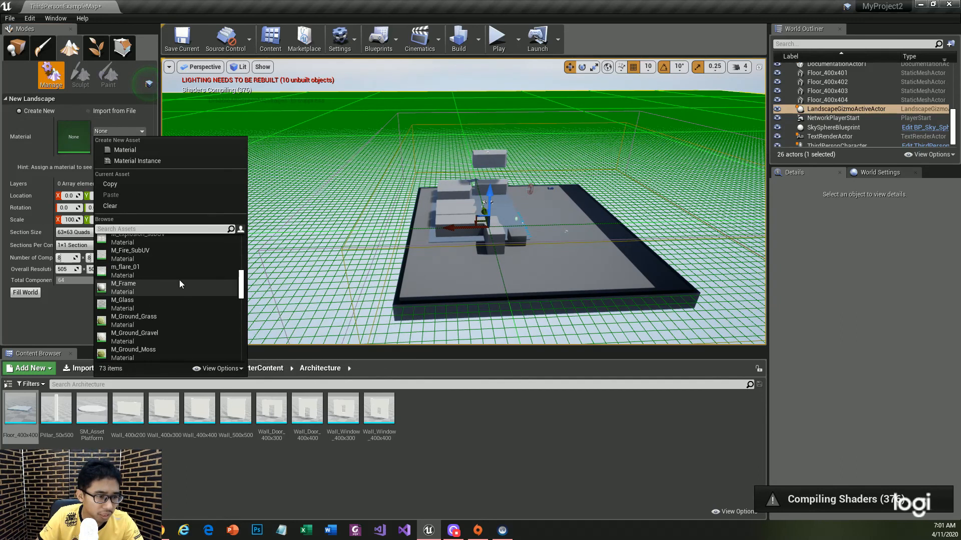
{"action": "scroll", "coordinate": [179, 281], "scroll_direction": "down", "scroll_amount": 5}
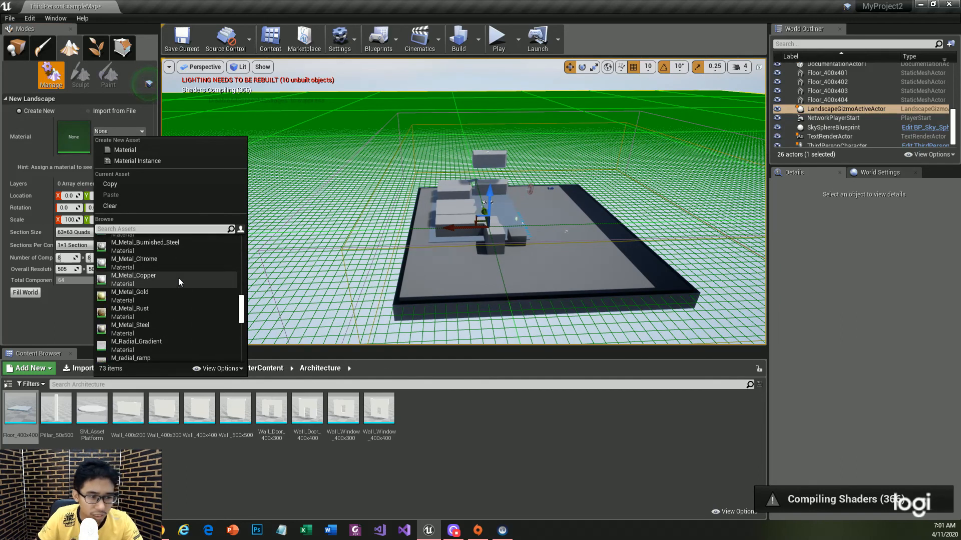
{"action": "scroll", "coordinate": [178, 278], "scroll_direction": "down", "scroll_amount": 5}
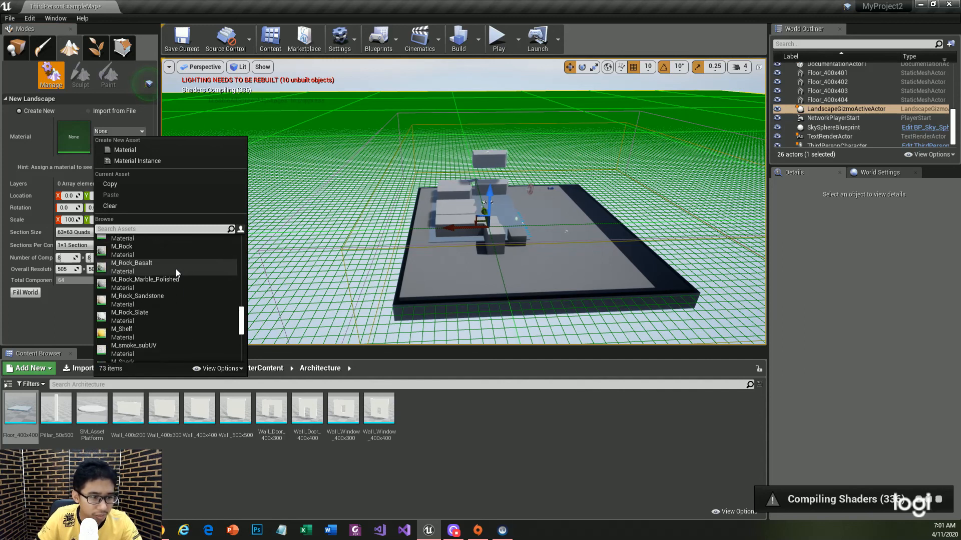
{"action": "scroll", "coordinate": [176, 269], "scroll_direction": "down", "scroll_amount": 3}
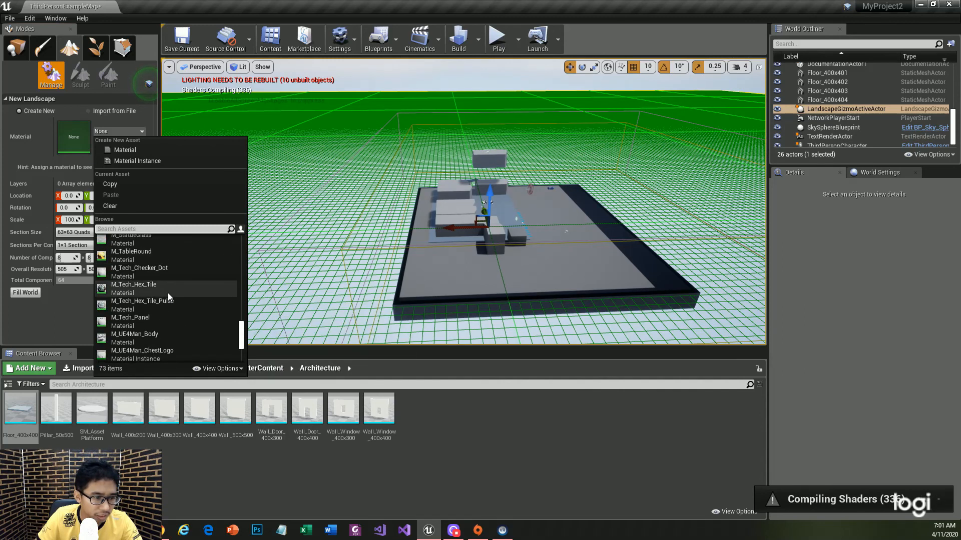
{"action": "scroll", "coordinate": [169, 294], "scroll_direction": "down", "scroll_amount": 4}
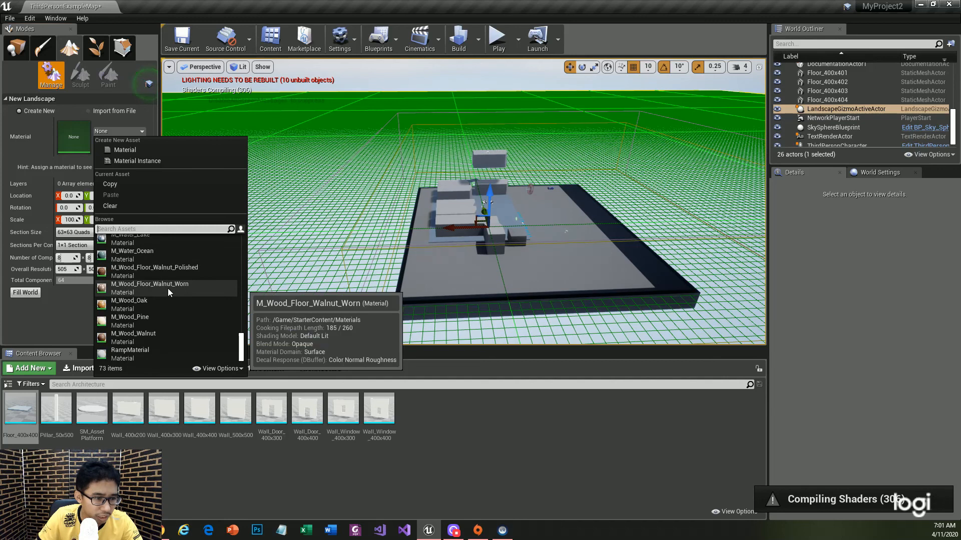
{"action": "scroll", "coordinate": [167, 288], "scroll_direction": "up", "scroll_amount": 3}
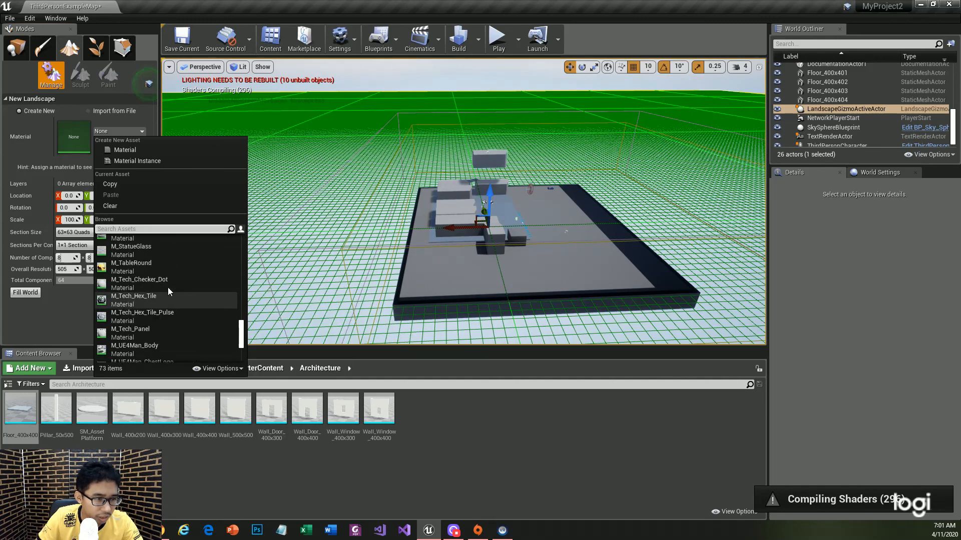
{"action": "scroll", "coordinate": [167, 286], "scroll_direction": "up", "scroll_amount": 5}
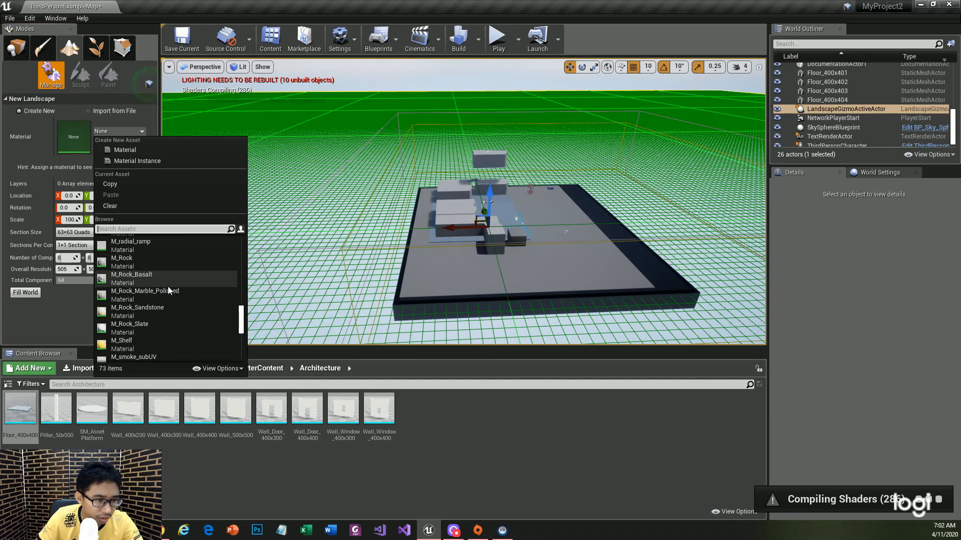
{"action": "scroll", "coordinate": [168, 287], "scroll_direction": "up", "scroll_amount": 3}
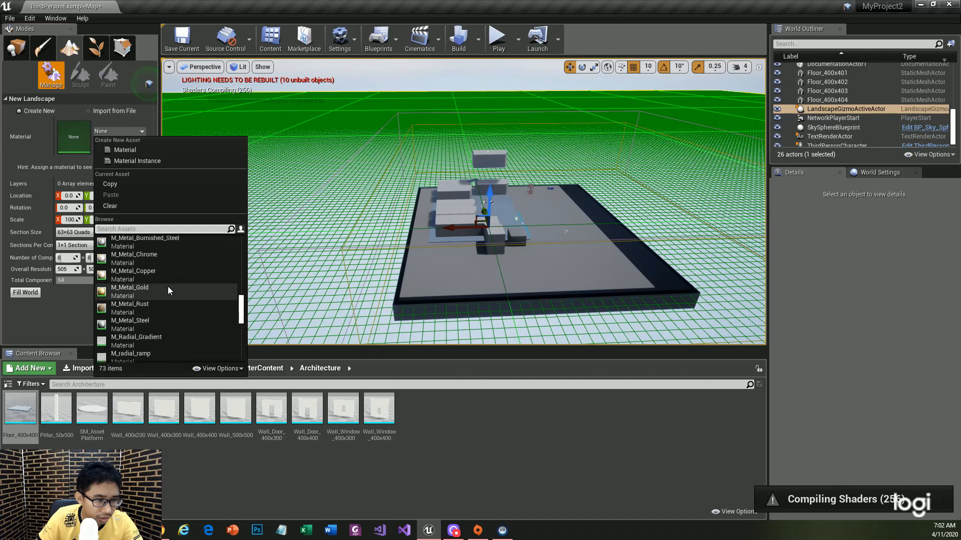
{"action": "scroll", "coordinate": [167, 287], "scroll_direction": "up", "scroll_amount": 3}
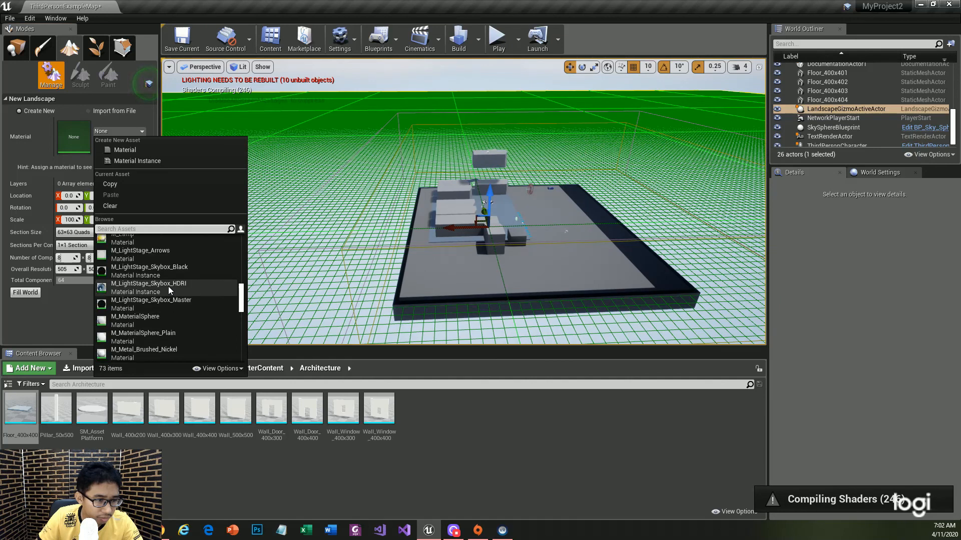
{"action": "scroll", "coordinate": [168, 286], "scroll_direction": "up", "scroll_amount": 4}
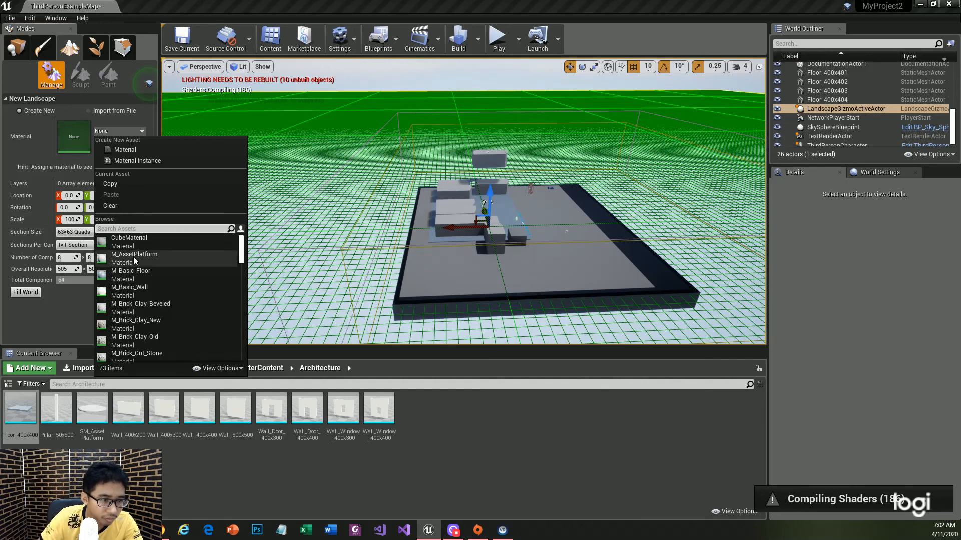
{"action": "scroll", "coordinate": [200, 301], "scroll_direction": "down", "scroll_amount": 5}
{"action": "scroll", "coordinate": [200, 301], "scroll_direction": "down", "scroll_amount": 2}
{"action": "scroll", "coordinate": [201, 302], "scroll_direction": "down", "scroll_amount": 2}
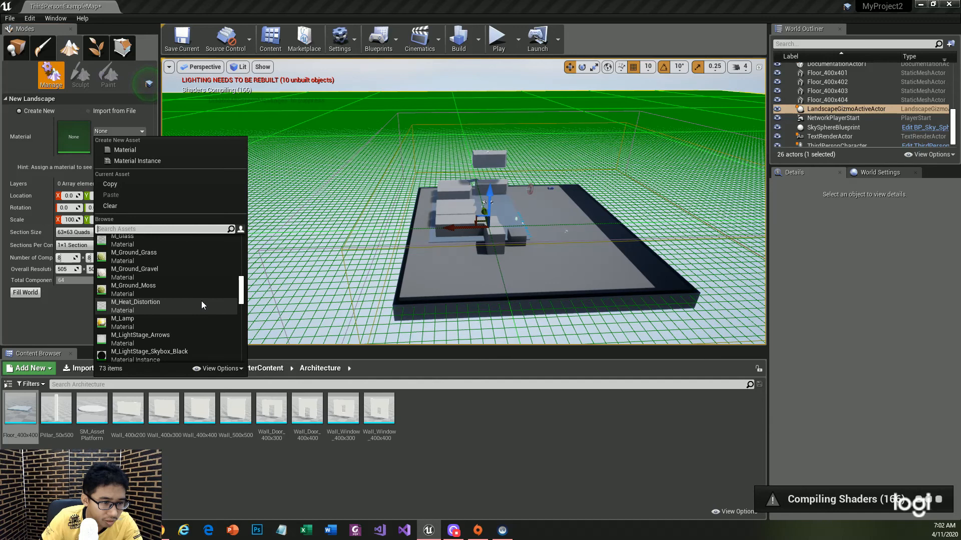
{"action": "left_click", "coordinate": [179, 252]}
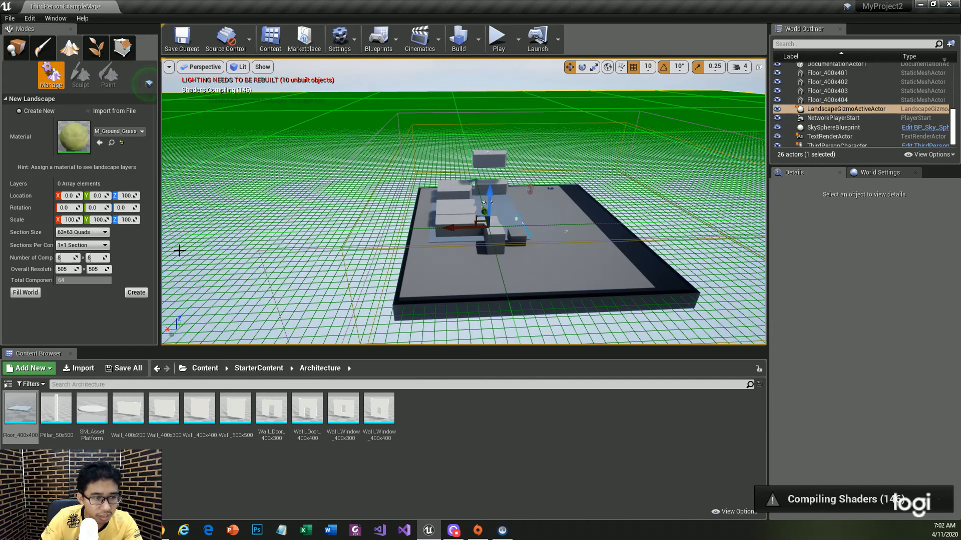
Size the new landscape to fill the world with 63×63-quad sections and create it
{"action": "left_click", "coordinate": [105, 233]}
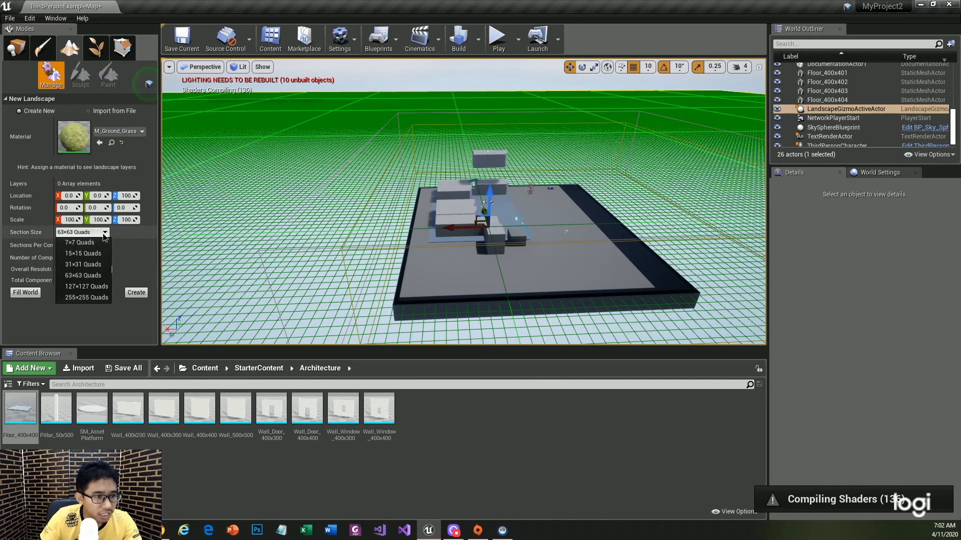
{"action": "left_click", "coordinate": [105, 235]}
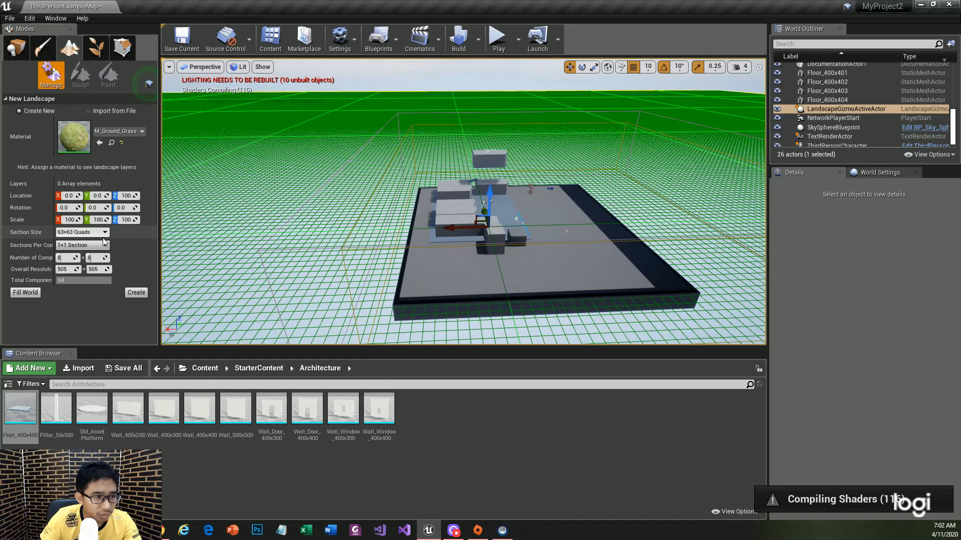
{"action": "left_click", "coordinate": [33, 295]}
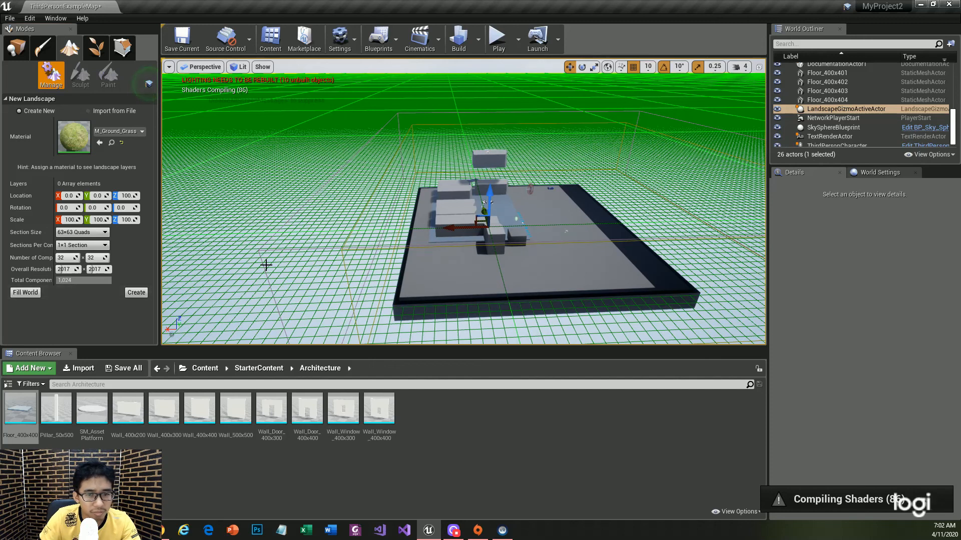
{"action": "left_click", "coordinate": [392, 247]}
{"action": "left_click", "coordinate": [713, 282]}
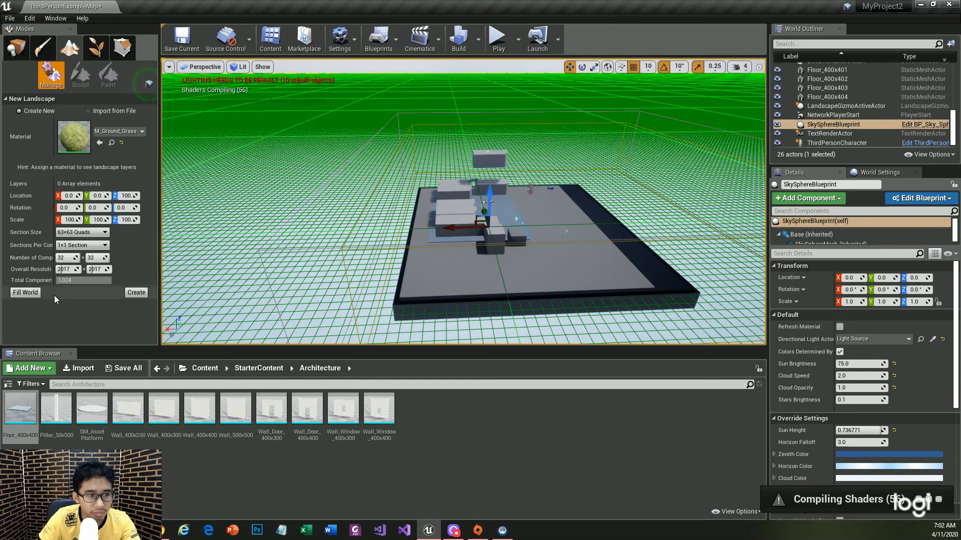
{"action": "left_click", "coordinate": [129, 295]}
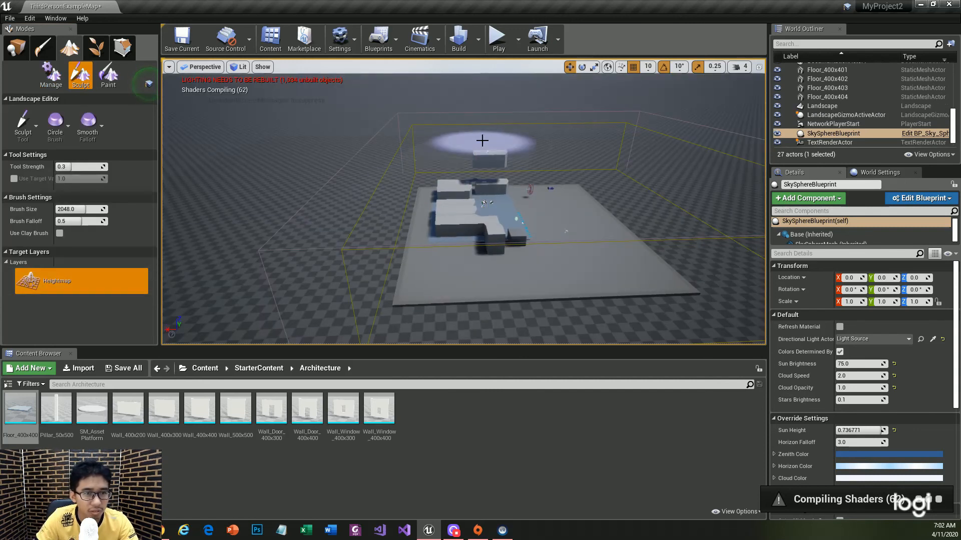
Sculpt hills into the landscape beside and behind the arena floor with a 2048 brush at 0.3 strength
{"action": "mouse_move", "coordinate": [281, 215]}
{"action": "left_mouse_down"}
{"action": "mouse_move", "coordinate": [313, 174]}
{"action": "mouse_move", "coordinate": [266, 266]}
{"action": "left_mouse_up"}
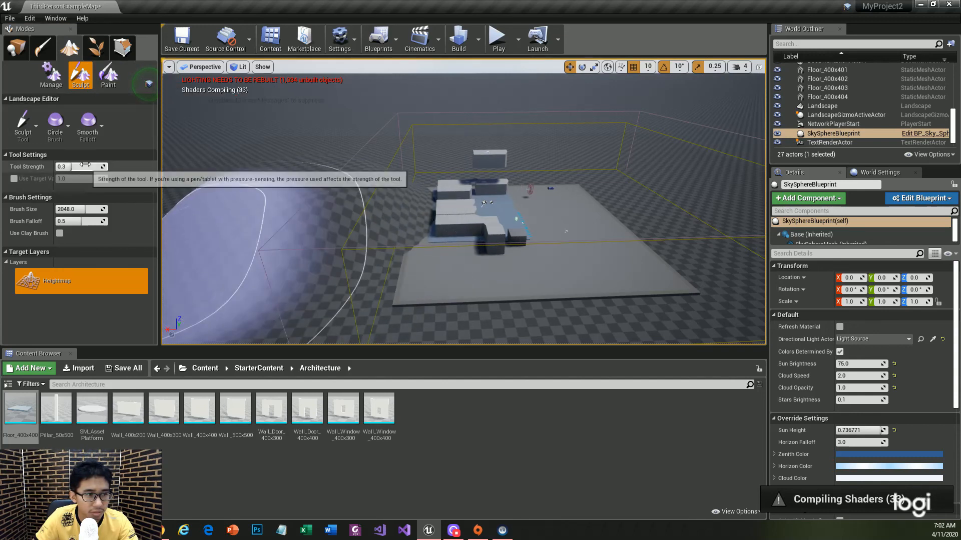
{"action": "left_click", "coordinate": [111, 79]}
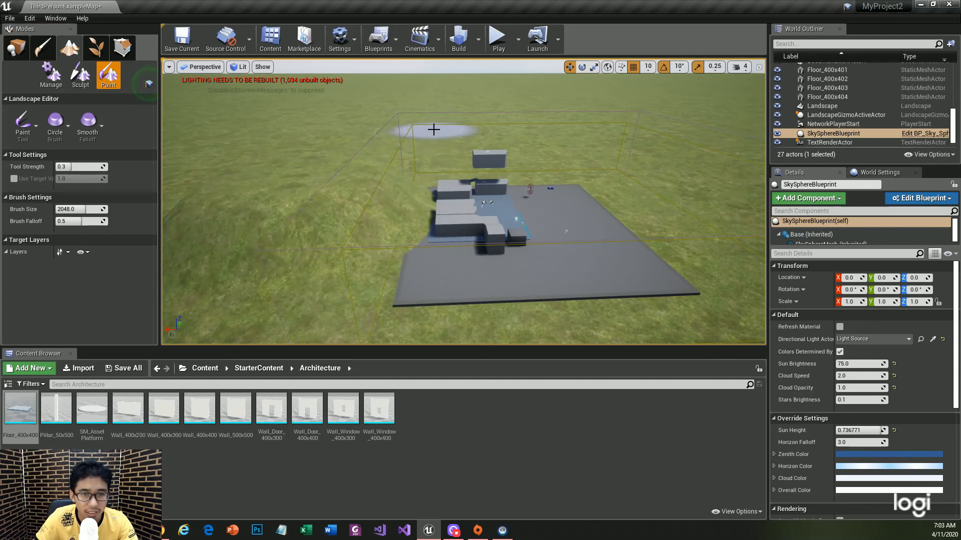
{"action": "left_click", "coordinate": [78, 80]}
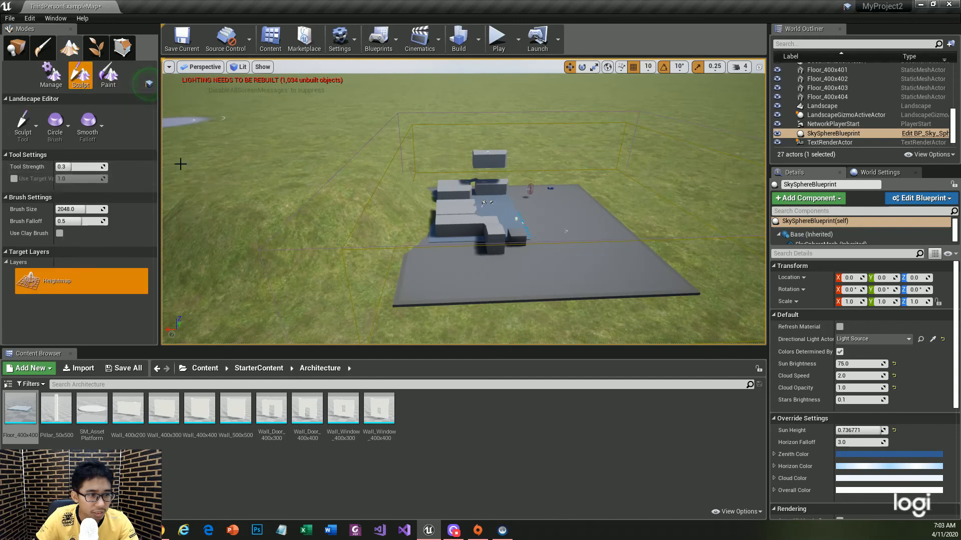
{"action": "left_click_drag", "start_coordinate": [333, 139], "coordinate": [351, 131]}
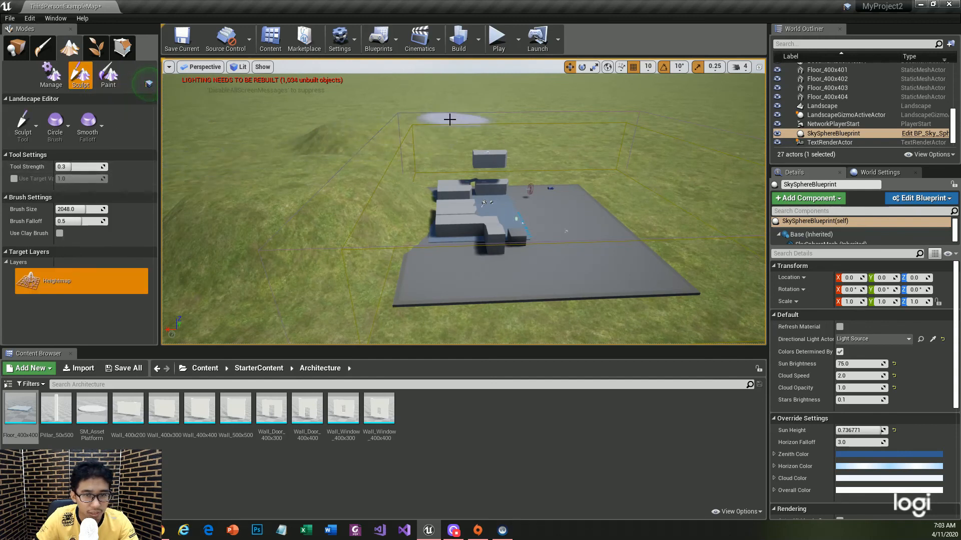
{"action": "mouse_move", "coordinate": [491, 130]}
{"action": "left_mouse_down"}
{"action": "mouse_move", "coordinate": [468, 129]}
{"action": "mouse_move", "coordinate": [536, 115]}
{"action": "left_mouse_up"}
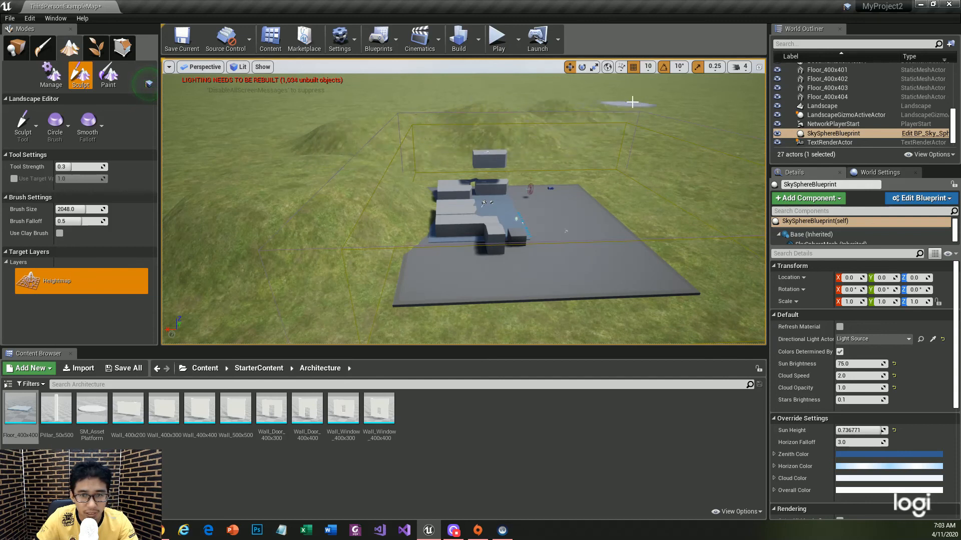
{"action": "mouse_move", "coordinate": [611, 120]}
{"action": "left_mouse_down"}
{"action": "mouse_move", "coordinate": [450, 139]}
{"action": "mouse_move", "coordinate": [272, 135]}
{"action": "left_mouse_up"}
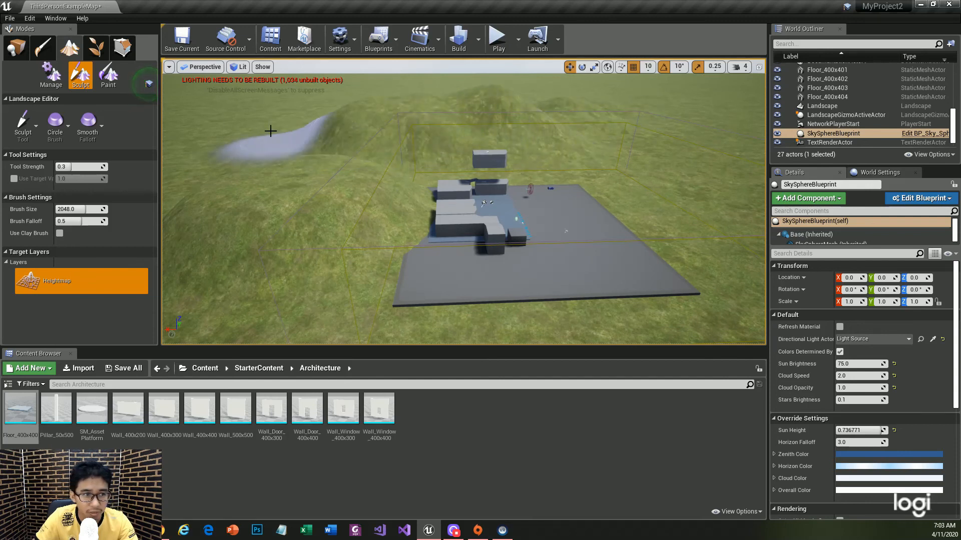
Add SM_Bush as a foliage type and paint clusters of bushes on the grass along the arena floor's near edges
{"action": "left_click", "coordinate": [96, 47]}
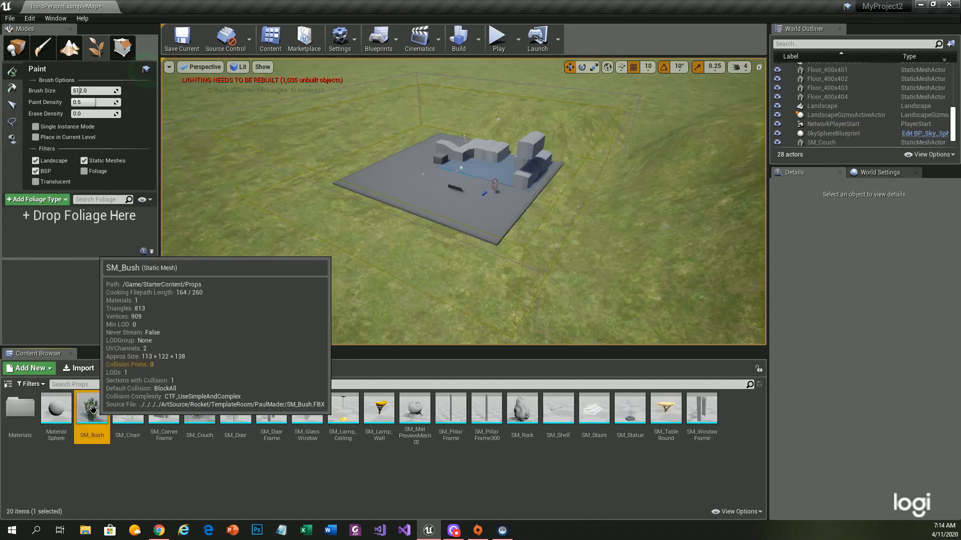
{"action": "left_click_drag", "start_coordinate": [92, 415], "coordinate": [28, 230]}
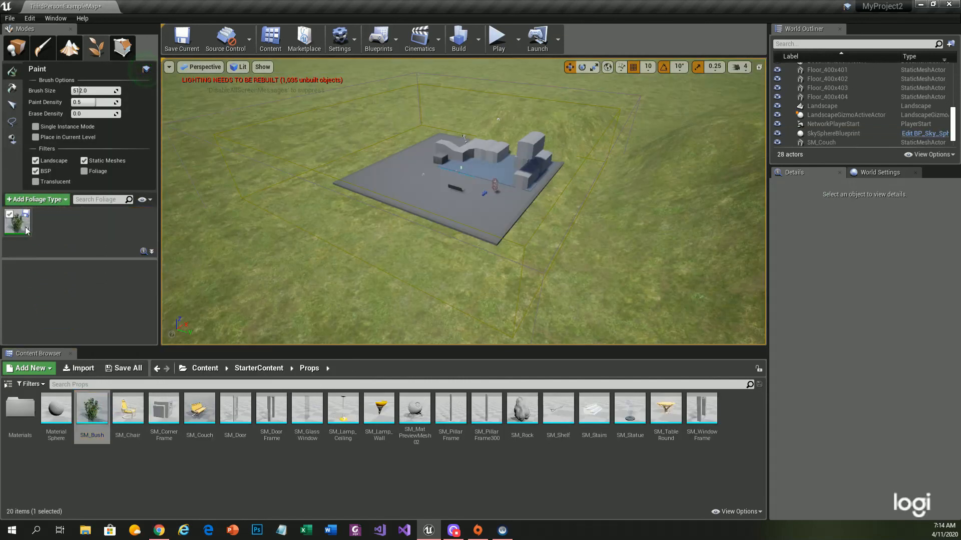
{"action": "left_click", "coordinate": [57, 203]}
{"action": "left_click", "coordinate": [58, 203]}
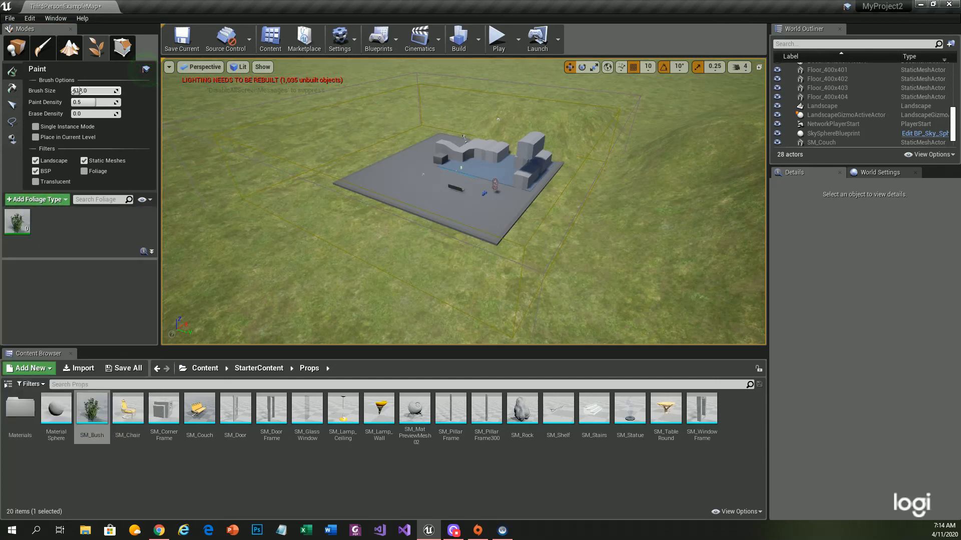
{"action": "left_click", "coordinate": [349, 199]}
{"action": "mouse_move", "coordinate": [392, 233]}
{"action": "left_mouse_down"}
{"action": "mouse_move", "coordinate": [396, 253]}
{"action": "mouse_move", "coordinate": [515, 257]}
{"action": "mouse_move", "coordinate": [607, 229]}
{"action": "mouse_move", "coordinate": [603, 221]}
{"action": "left_mouse_up"}
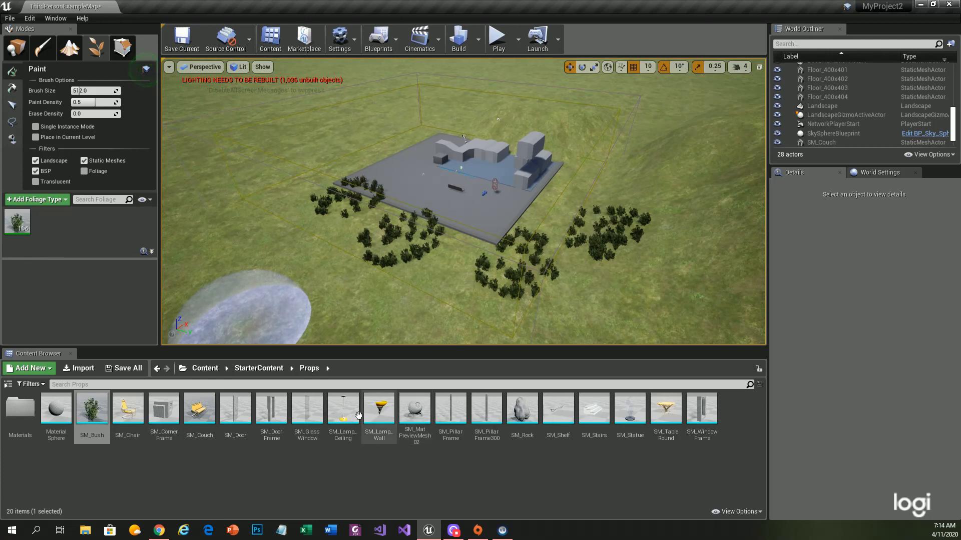
Add SM_Lamp_Ceiling and SM_TableRound as foliage types, painting lamps around the arena and tables on its floor with a brush of about 330
{"action": "left_click", "coordinate": [344, 414]}
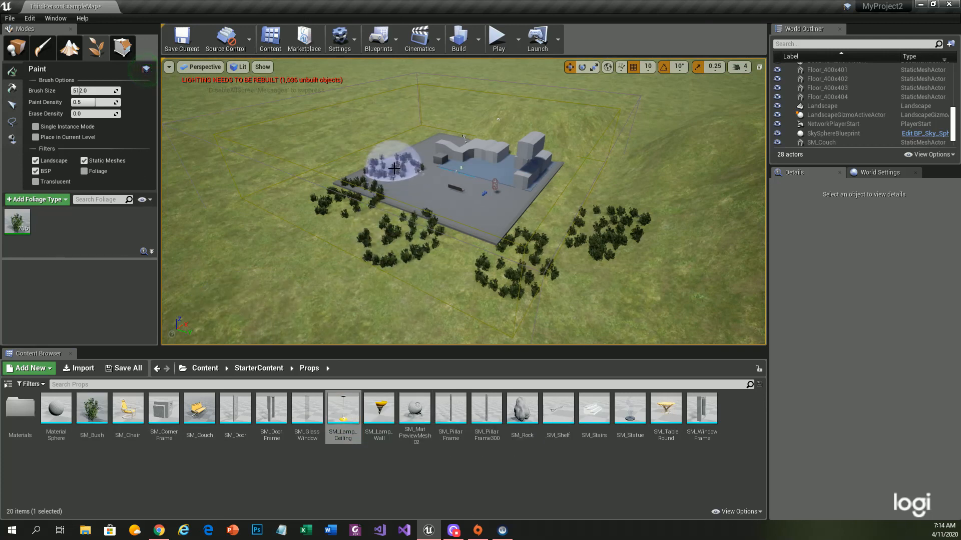
{"action": "left_click_drag", "start_coordinate": [344, 414], "coordinate": [114, 242]}
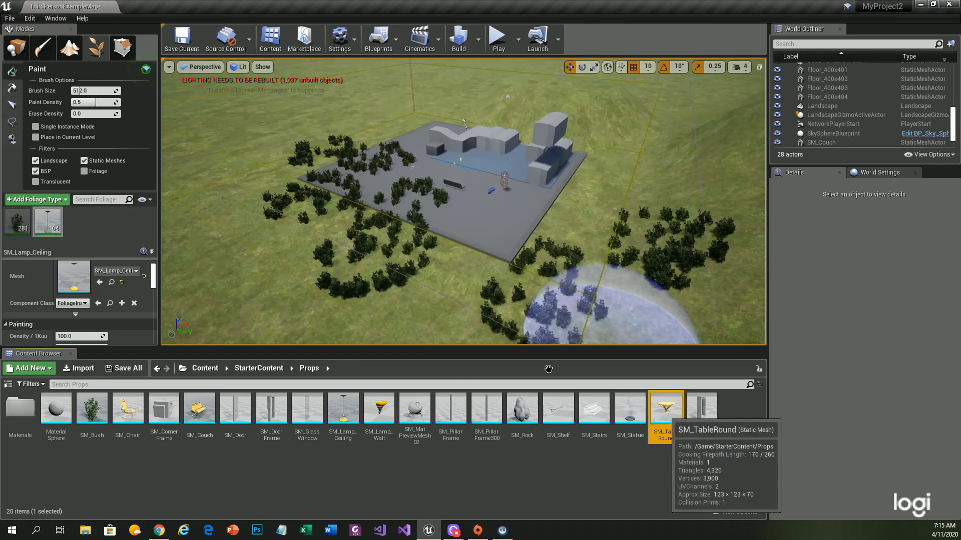
{"action": "left_click_drag", "start_coordinate": [666, 410], "coordinate": [106, 234]}
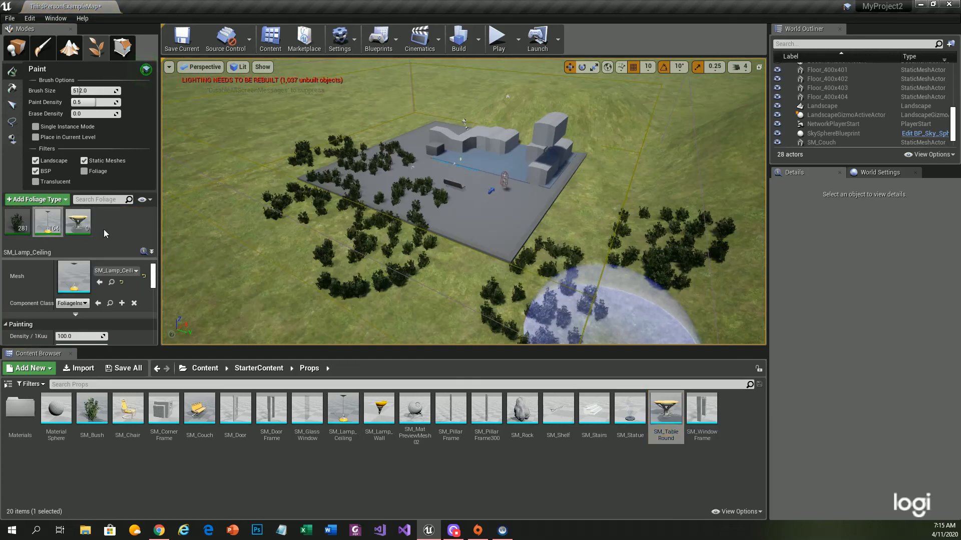
{"action": "left_click", "coordinate": [78, 221]}
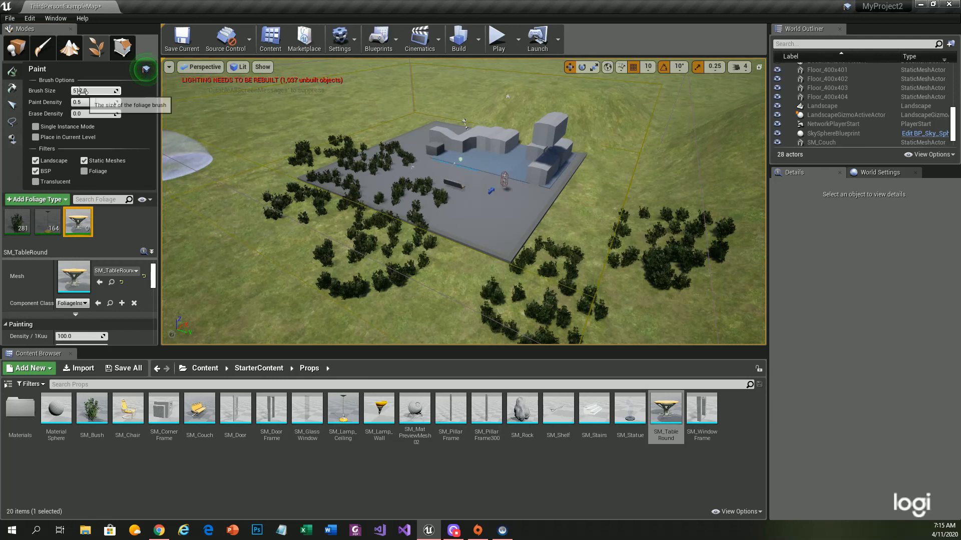
{"action": "left_click", "coordinate": [478, 223]}
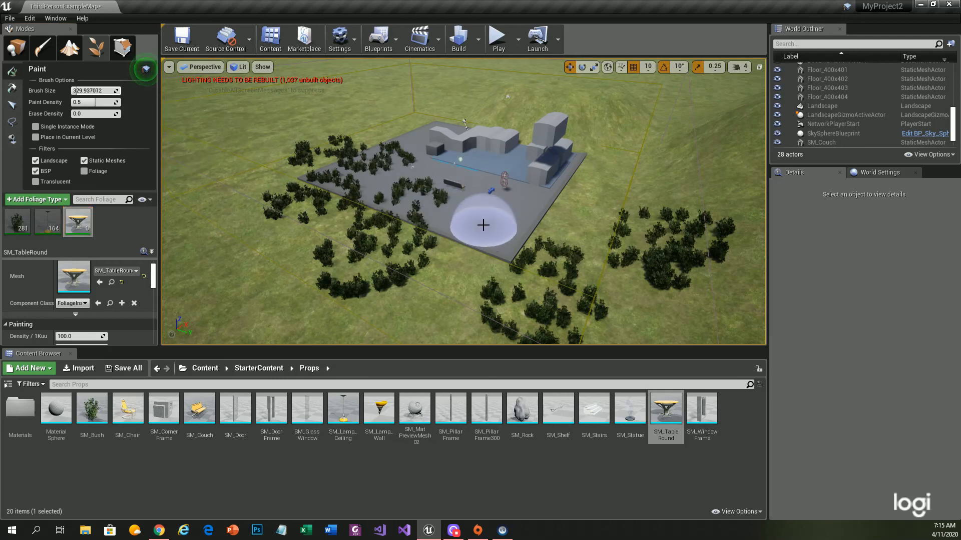
Play-test the level by running the character around the painted round tables, and stop the session
{"action": "left_click", "coordinate": [497, 38]}
{"action": "left_click", "coordinate": [538, 257]}
{"action": "key", "text": "w"}
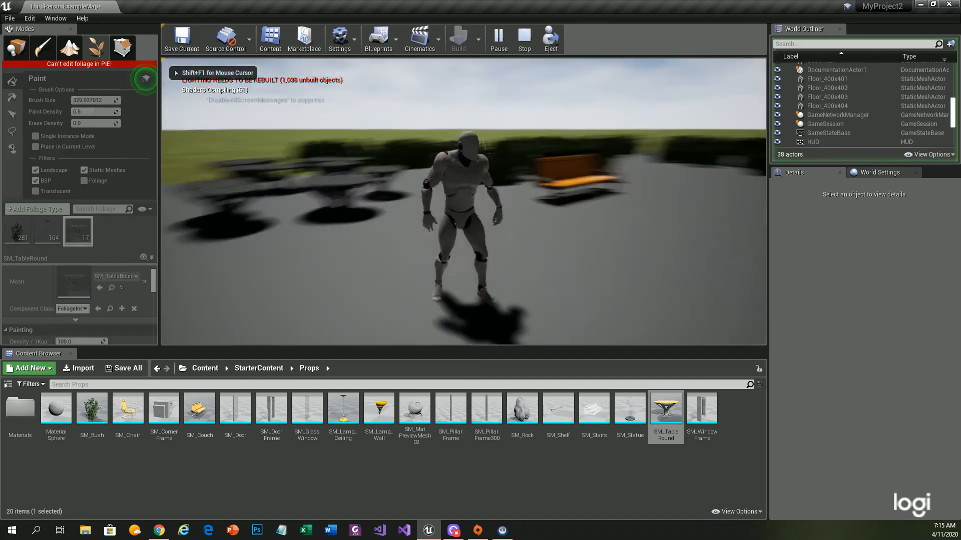
{"action": "key", "text": "s"}
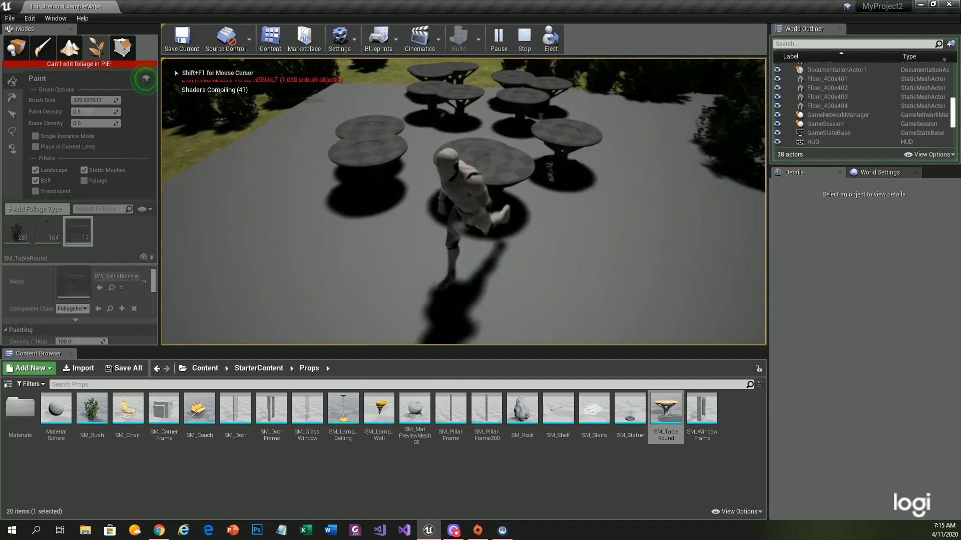
{"action": "key", "text": "a"}
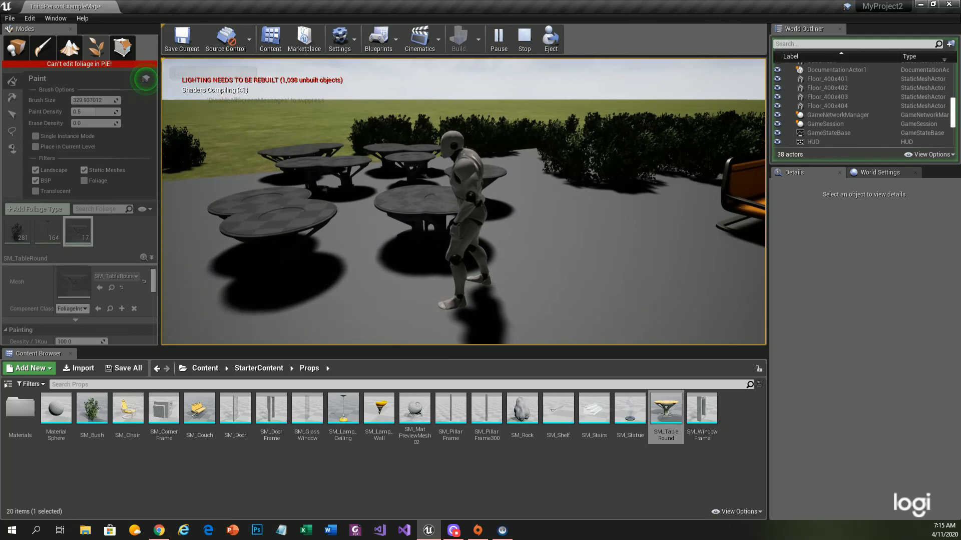
{"action": "key", "text": "Escape"}
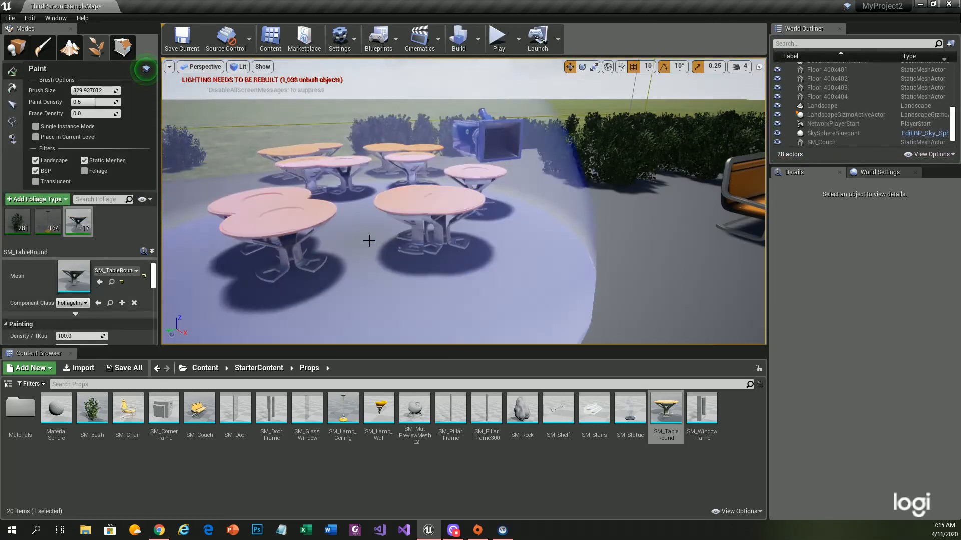
Play-test again, running the character through the tables and bushes to check their collision, and end the session
{"action": "key", "text": "alt+p"}
{"action": "key", "text": "w"}
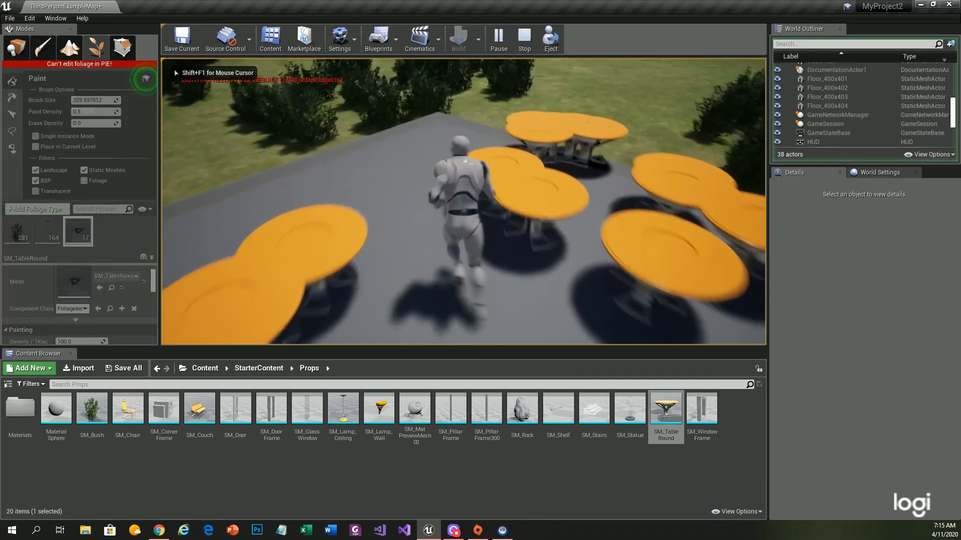
{"action": "key", "text": "a"}
{"action": "key", "text": "w"}
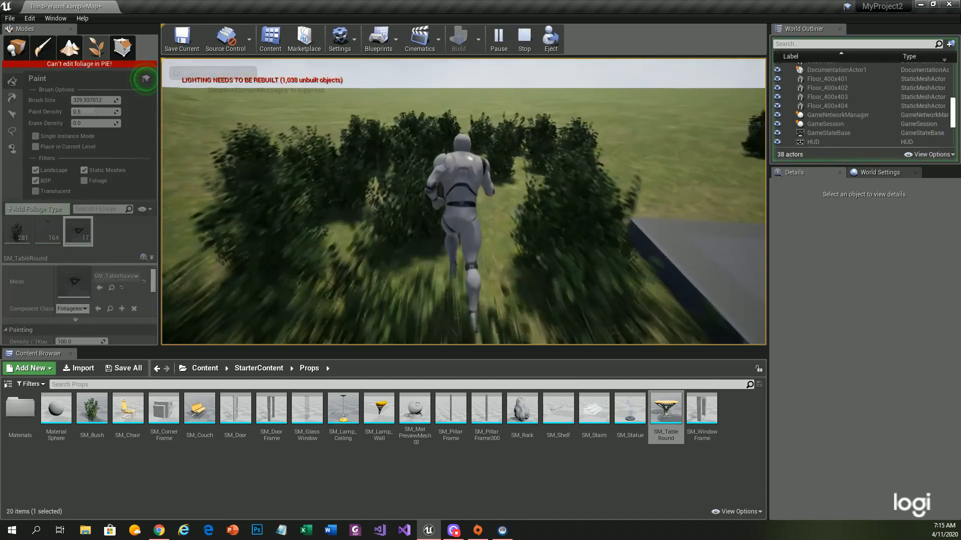
{"action": "key", "text": "s"}
{"action": "key", "text": "shift+F1"}
{"action": "key", "text": "Escape"}
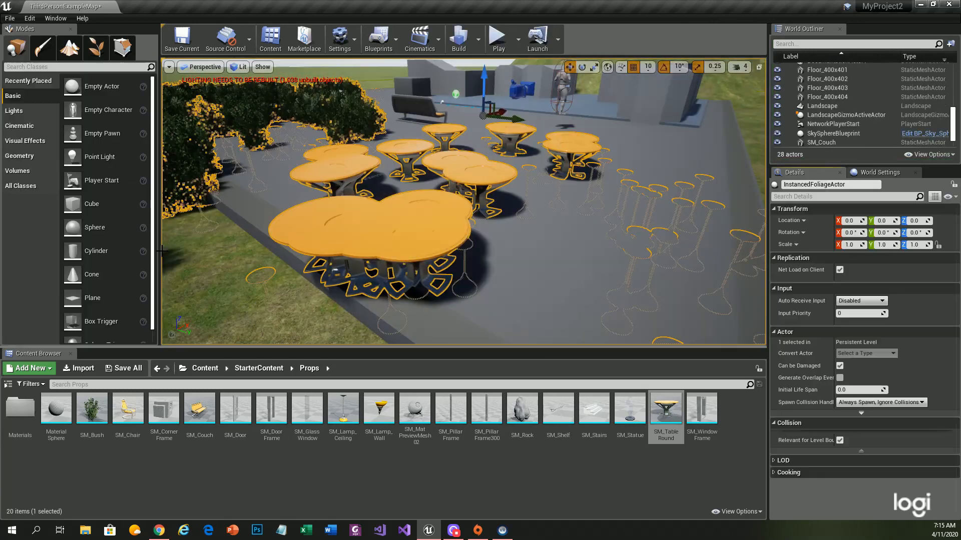
Set the collision preset of the SM_TableRound foliage type to BlockAll
{"action": "left_click", "coordinate": [96, 59]}
{"action": "left_click", "coordinate": [78, 222]}
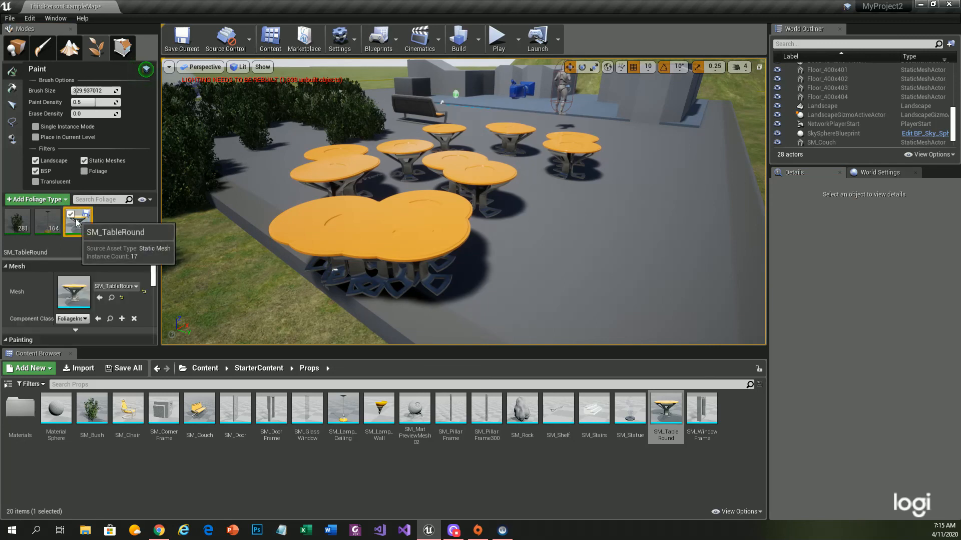
{"action": "scroll", "coordinate": [114, 289], "scroll_direction": "down", "scroll_amount": 2}
{"action": "scroll", "coordinate": [112, 286], "scroll_direction": "down", "scroll_amount": 10}
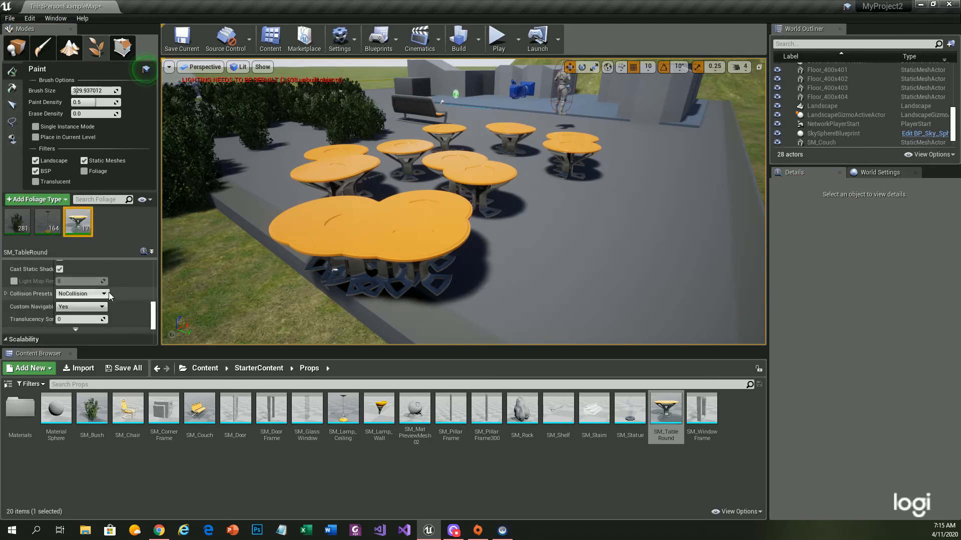
{"action": "left_click", "coordinate": [82, 295]}
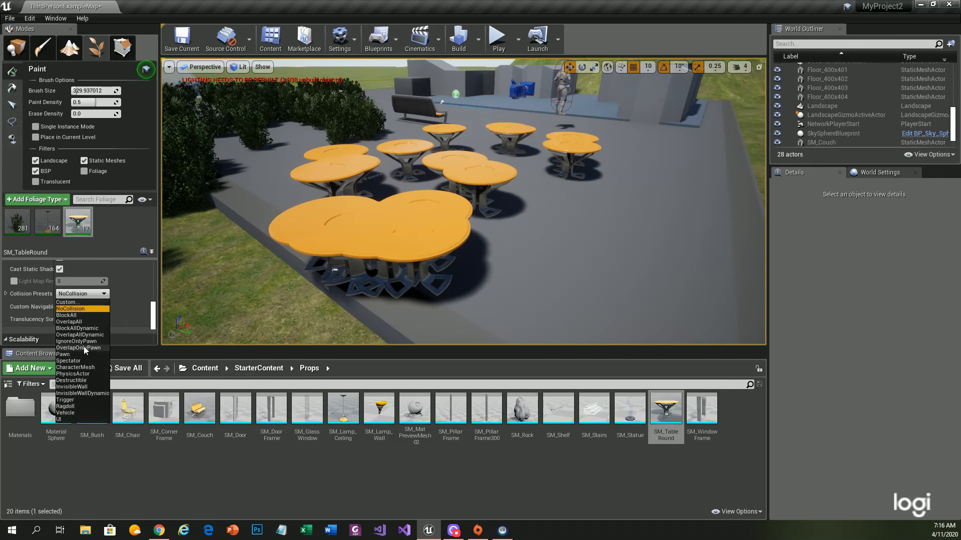
{"action": "left_click", "coordinate": [88, 316]}
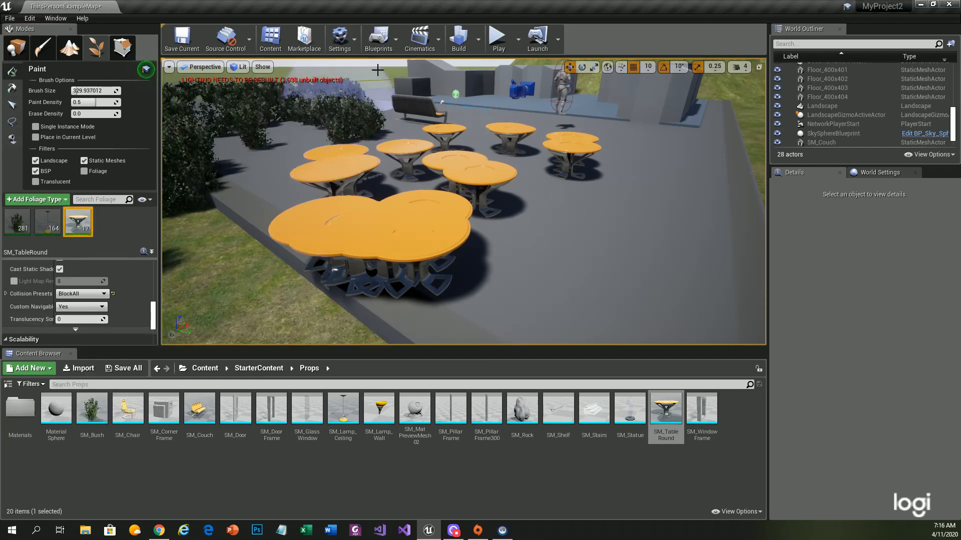
Play-test the level by running the character into the round tables from several sides to check that they block movement
{"action": "left_click", "coordinate": [497, 40]}
{"action": "key", "text": "w"}
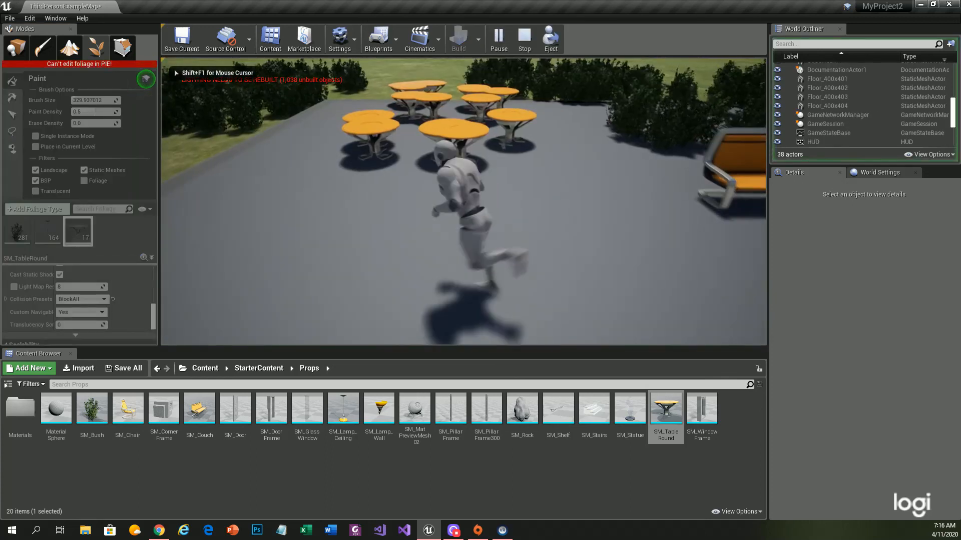
{"action": "key", "text": "a"}
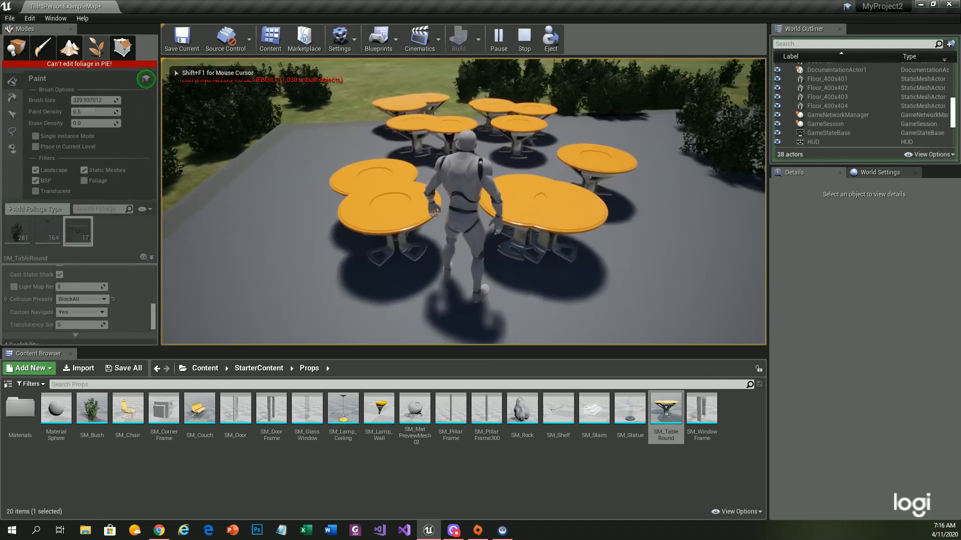
{"action": "key", "text": "w"}
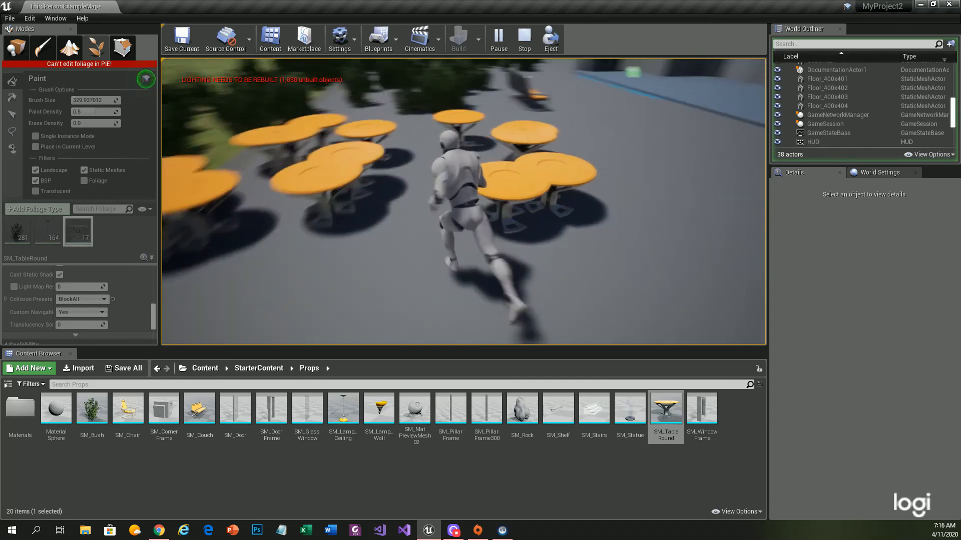
{"action": "key", "text": "w"}
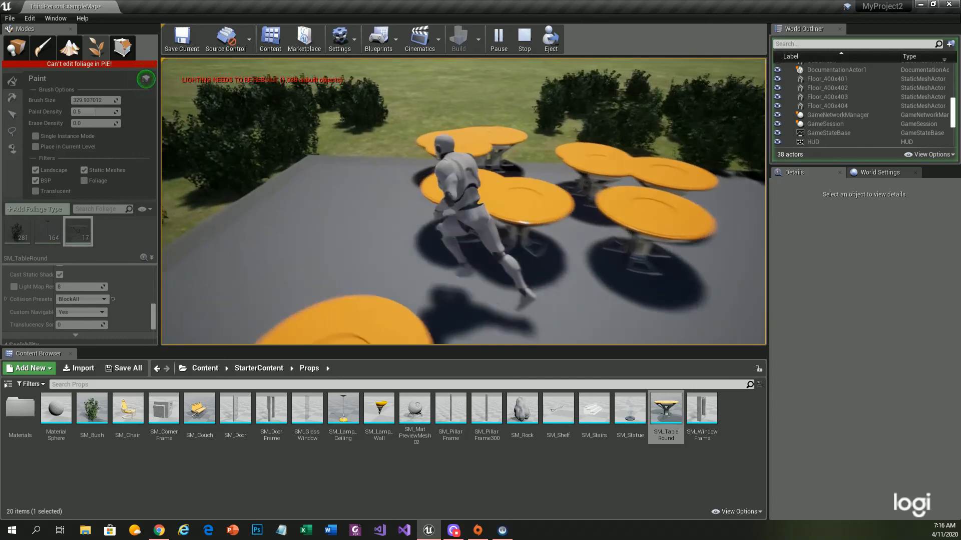
{"action": "key", "text": "w"}
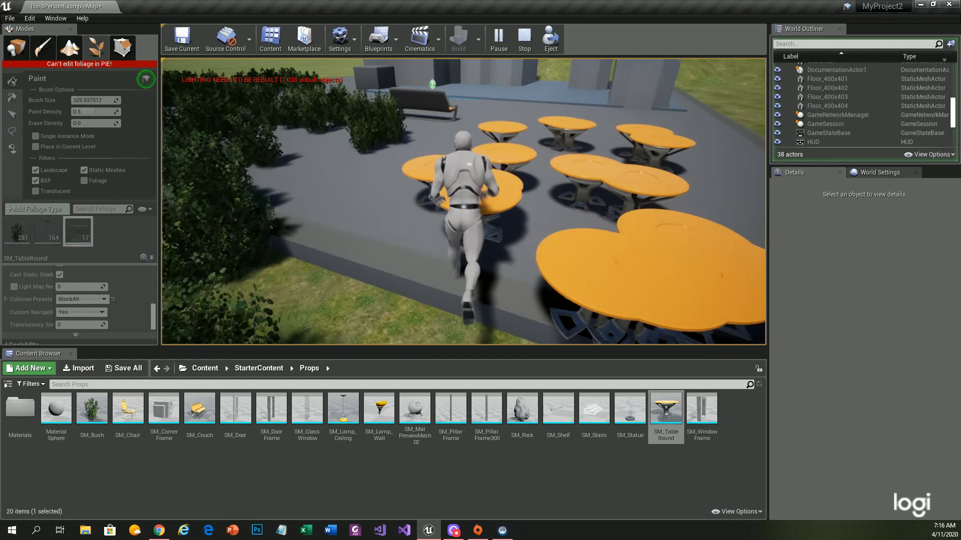
{"action": "key", "text": "w"}
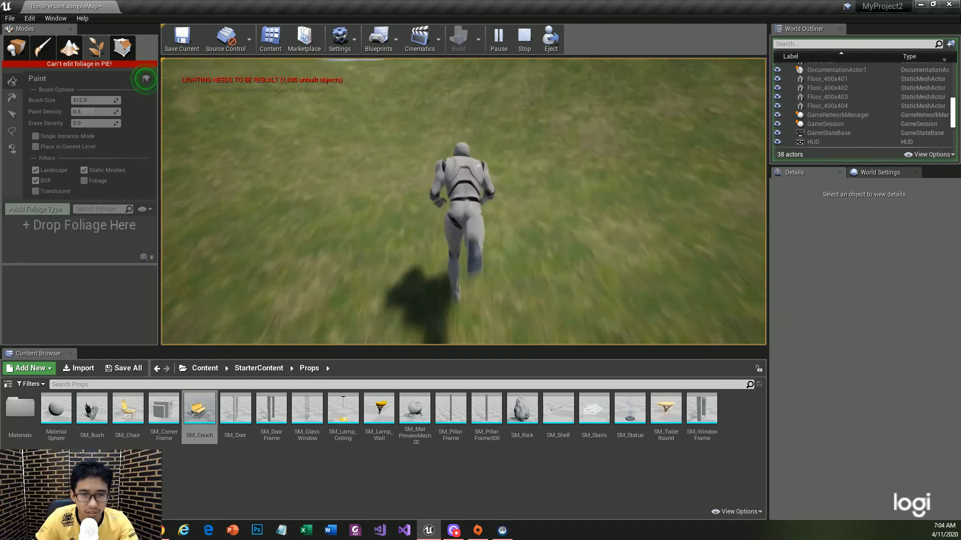
Run the character up the grassy hill to its top, end the play-test and return to the arena floor
{"action": "key", "text": "w"}
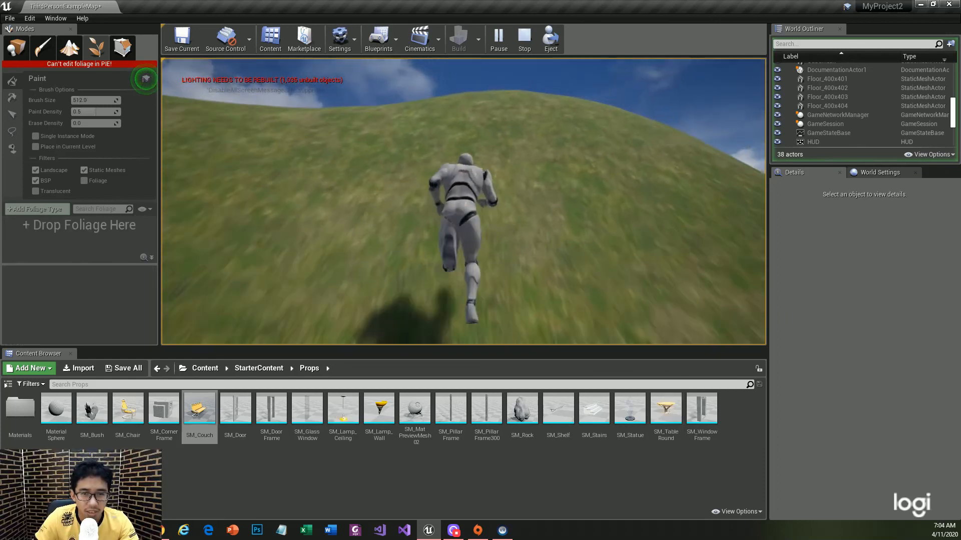
{"action": "key", "text": "w"}
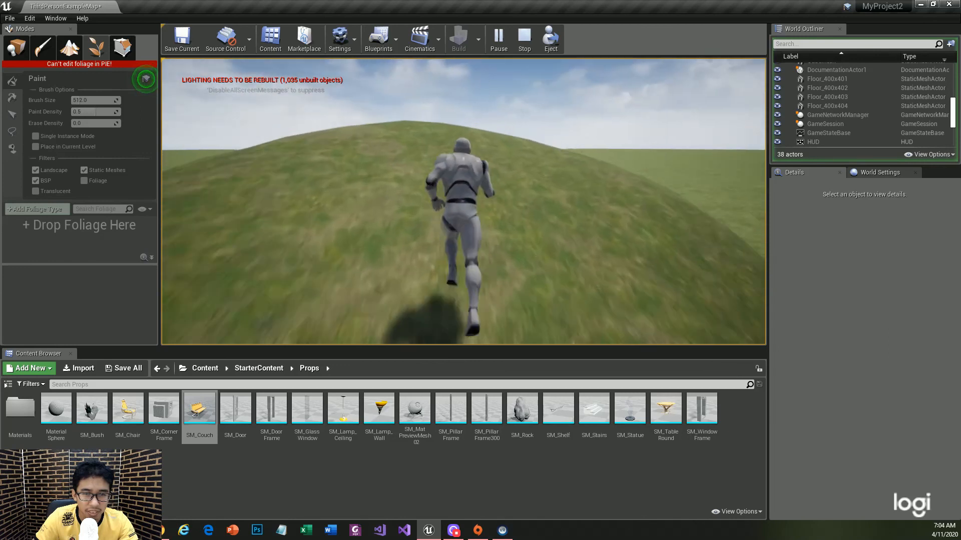
{"action": "key", "text": "w"}
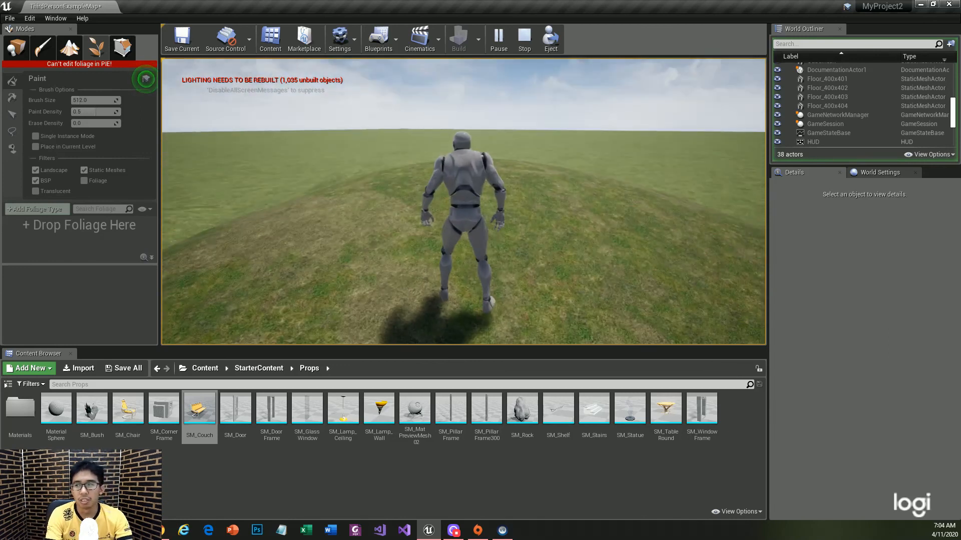
{"action": "key", "text": "Escape"}
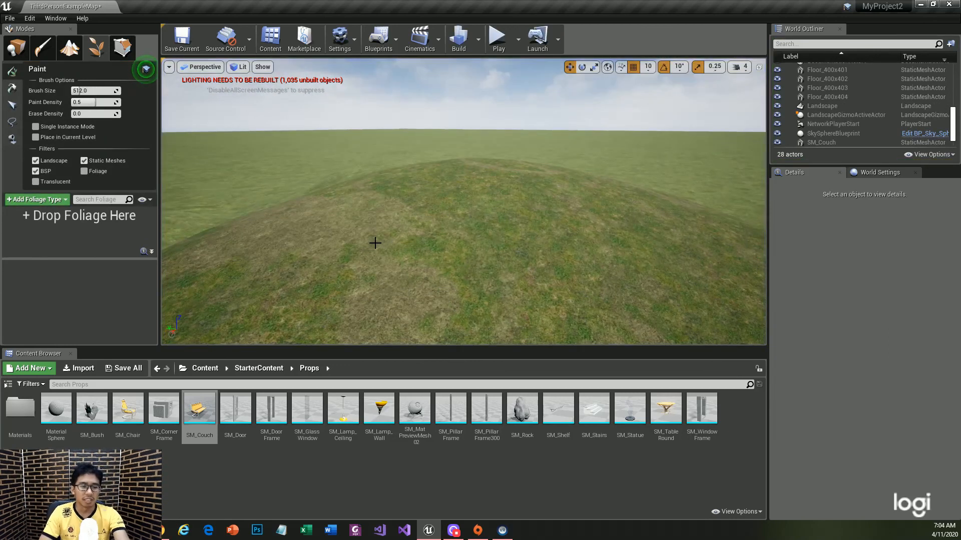
{"action": "key", "text": "w"}
{"action": "right_click_drag", "start_coordinate": [464, 201], "coordinate": [621, 268]}
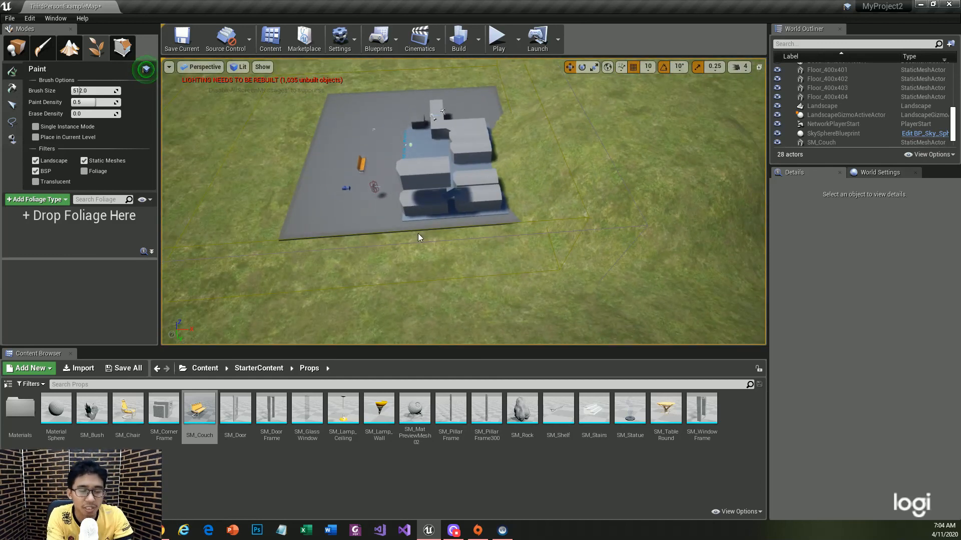